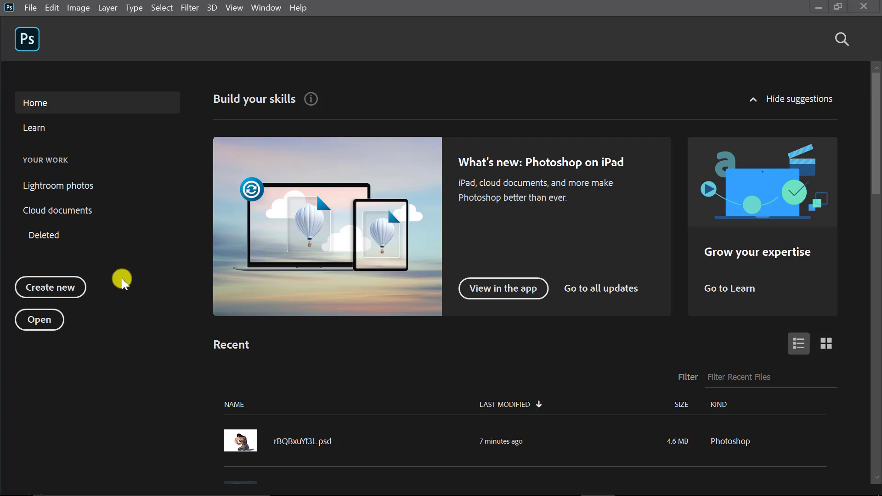
- Create a new 1832 × 2776 px, 300 ppi document named Book Cover Design
click(63, 291)
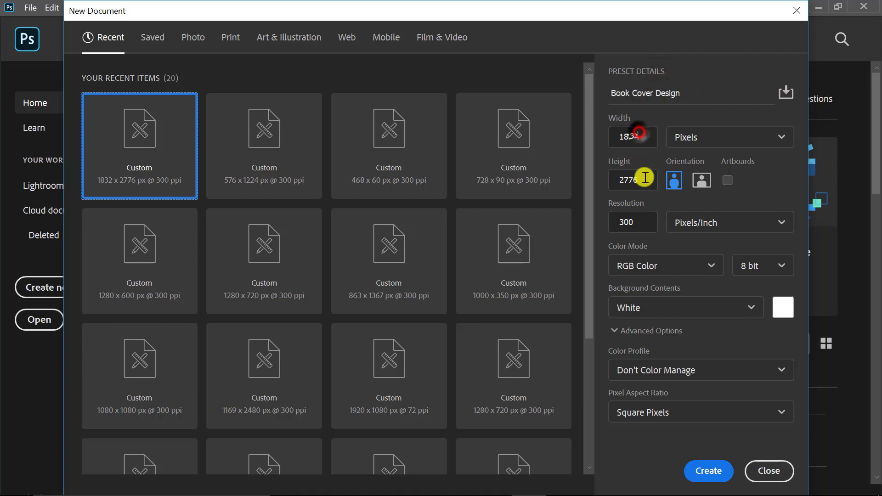
key(Tab)
click(712, 473)
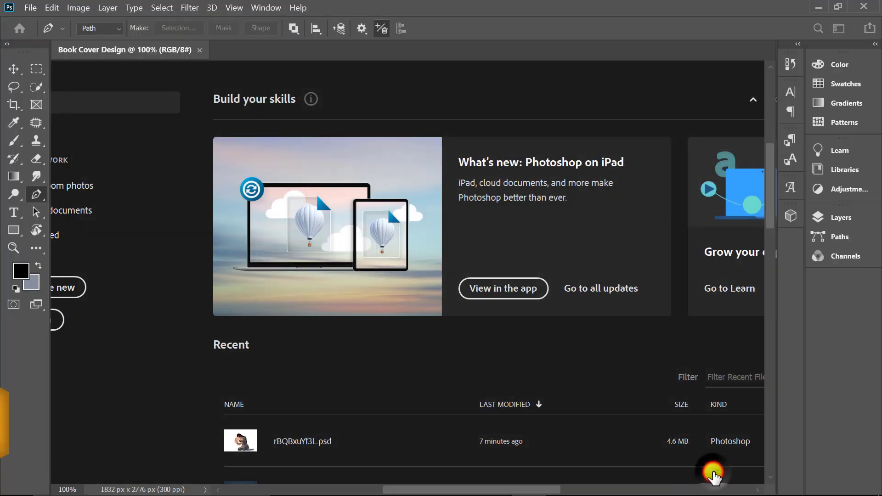
- Open the woman PSD, the misty forest image and the temple image together
click(20, 11)
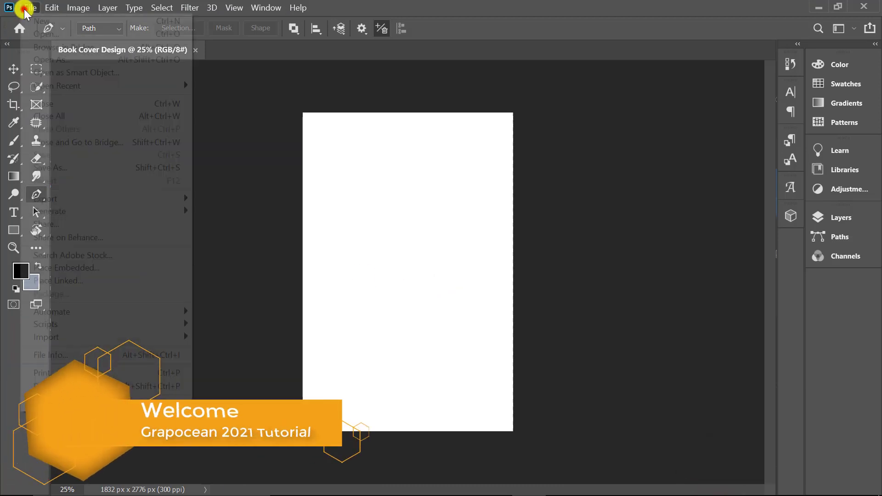
click(56, 32)
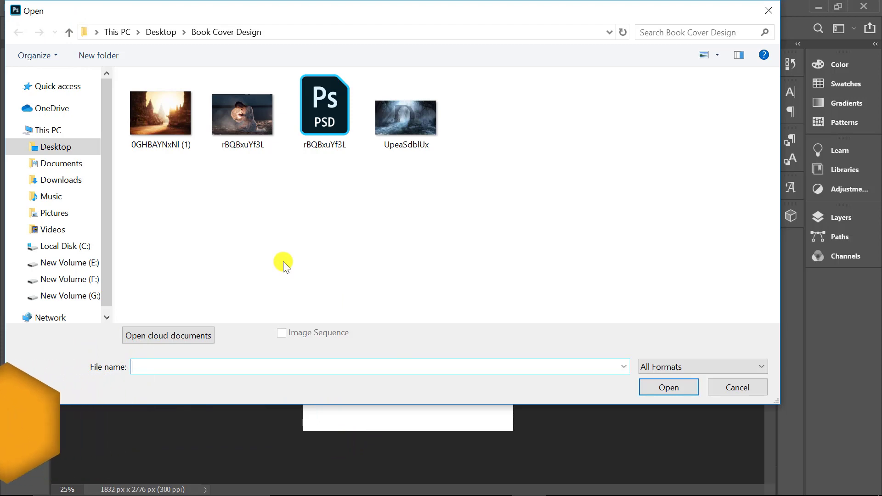
click(330, 137)
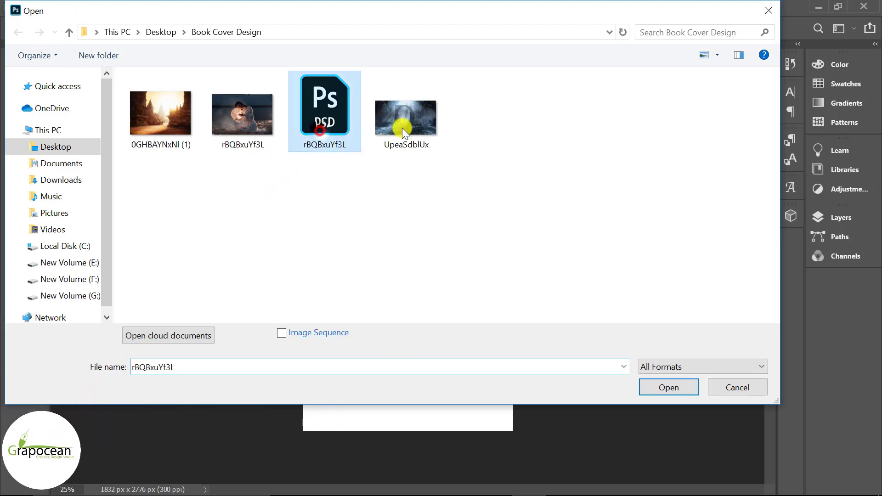
ctrl+click(401, 128)
ctrl+click(177, 128)
click(687, 387)
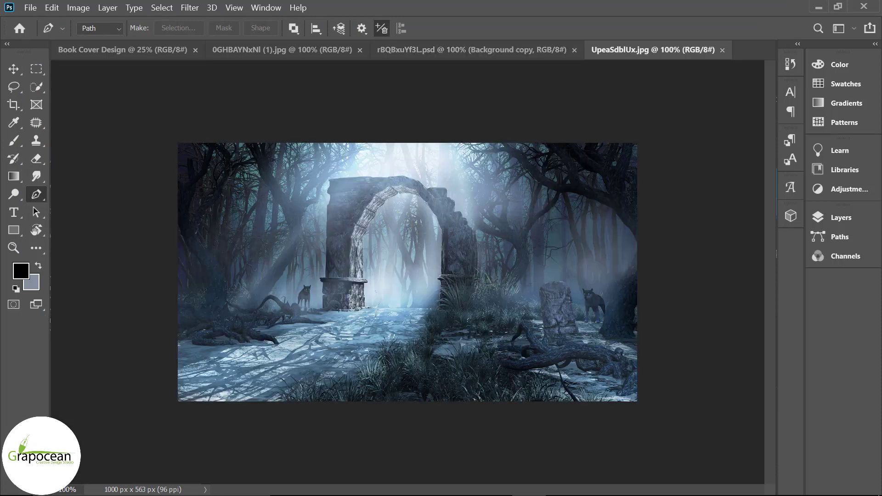
- Switch to the cut-out woman document and show its Layers panel
key(v)
click(307, 51)
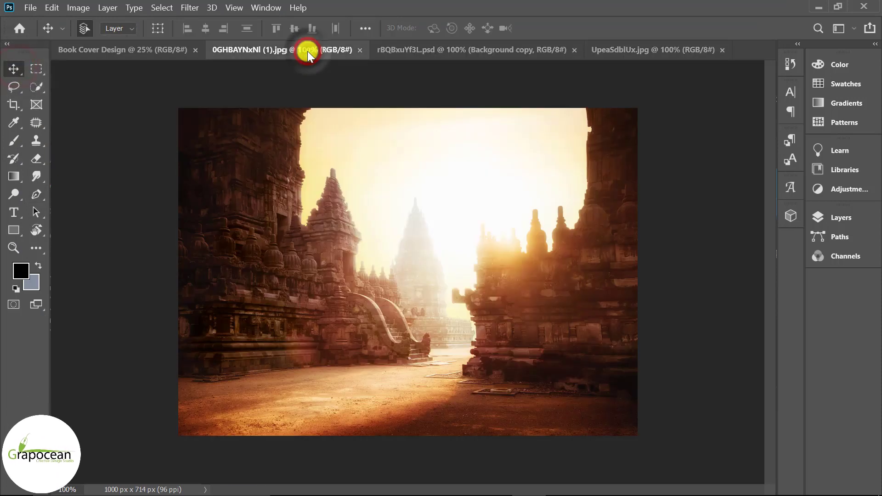
click(492, 46)
click(859, 225)
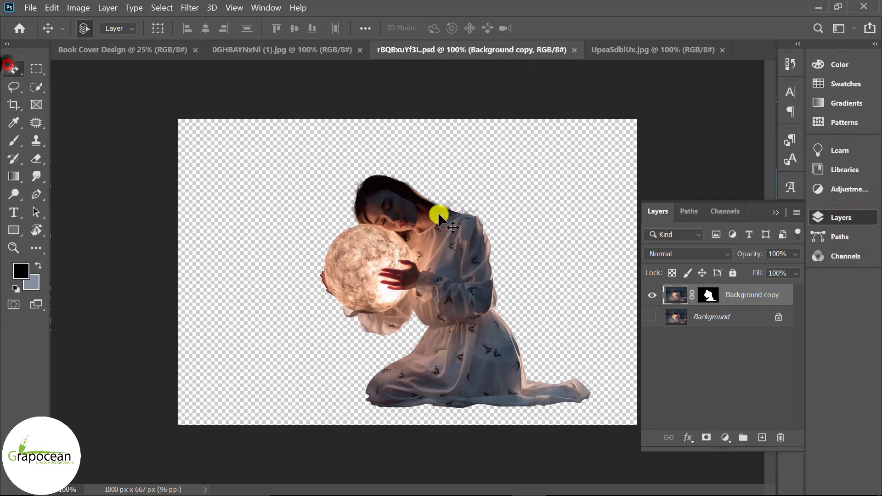
click(420, 234)
- Drag the woman layer into Book Cover Design, scale it to about 242% and centre it
mouse_move(388, 208)
mouse_down()
mouse_move(110, 50)
mouse_move(422, 280)
mouse_move(418, 287)
mouse_up()
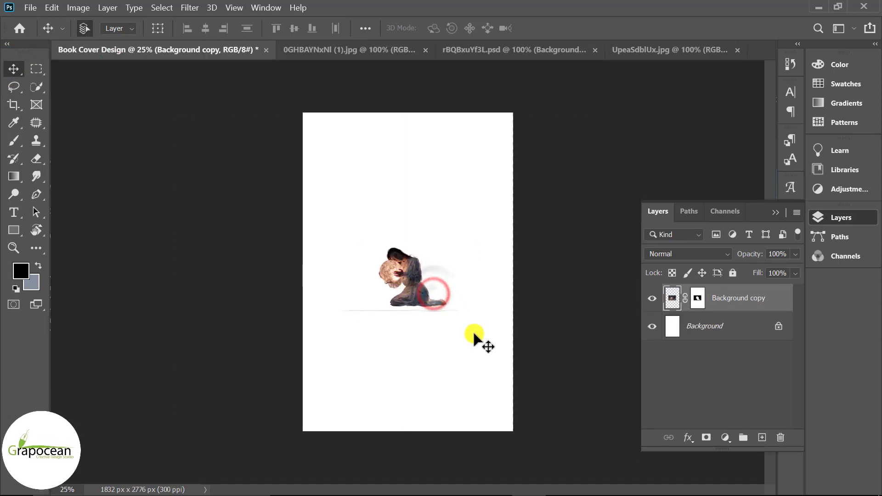
key(ctrl+t)
key(ctrl+t)
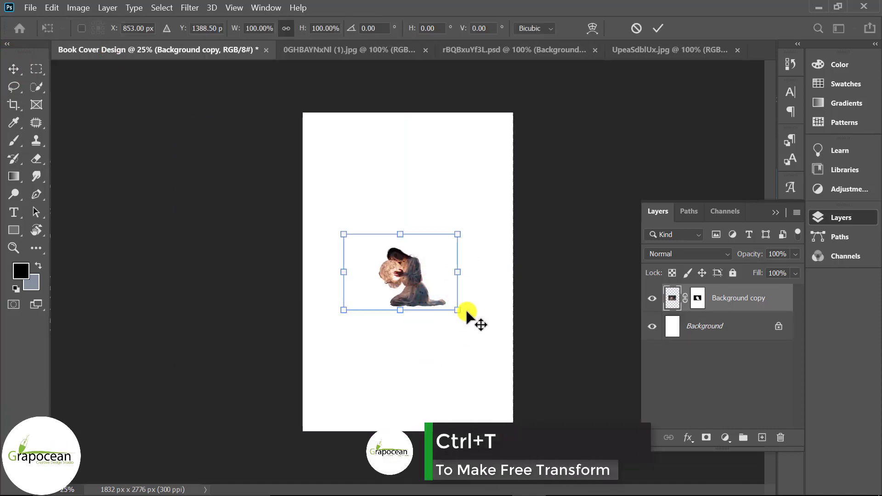
mouse_move(458, 310)
mouse_down()
mouse_move(515, 393)
mouse_move(508, 413)
mouse_up()
drag(435, 330, 427, 330)
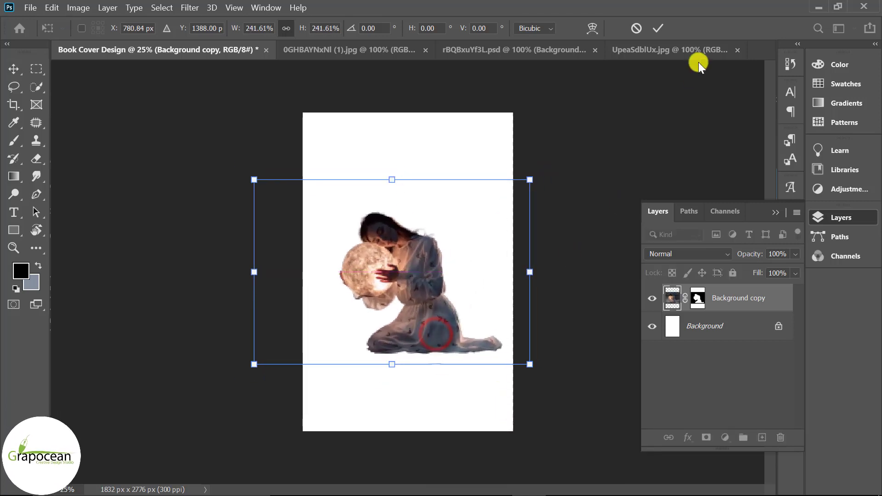
click(658, 28)
scroll(418, 340, up, 1)
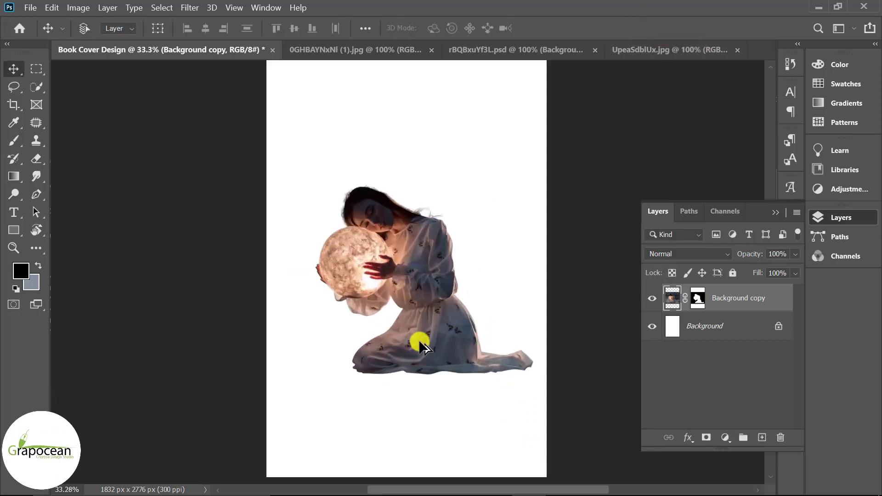
scroll(418, 339, down, 2)
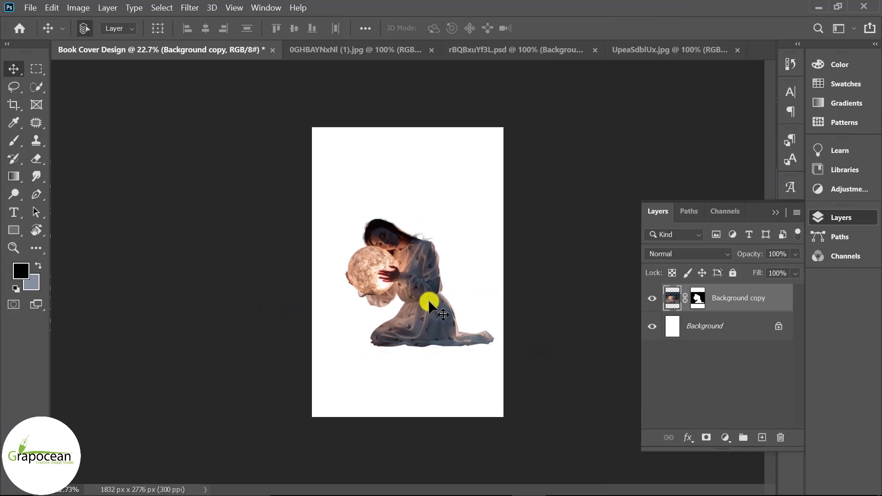
click(348, 50)
- Unlock the misty forest image and drag it into the Book Cover Design document
click(536, 49)
click(614, 54)
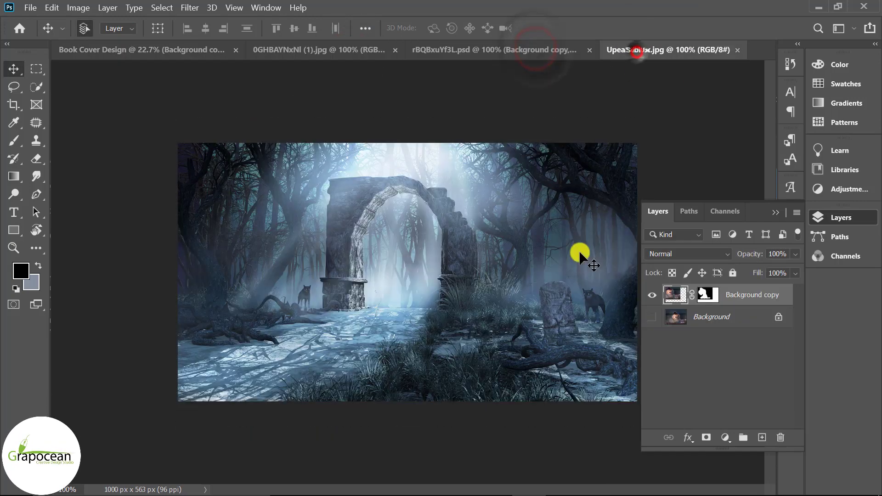
click(779, 294)
mouse_move(378, 200)
mouse_down()
mouse_move(341, 194)
mouse_move(114, 47)
mouse_up()
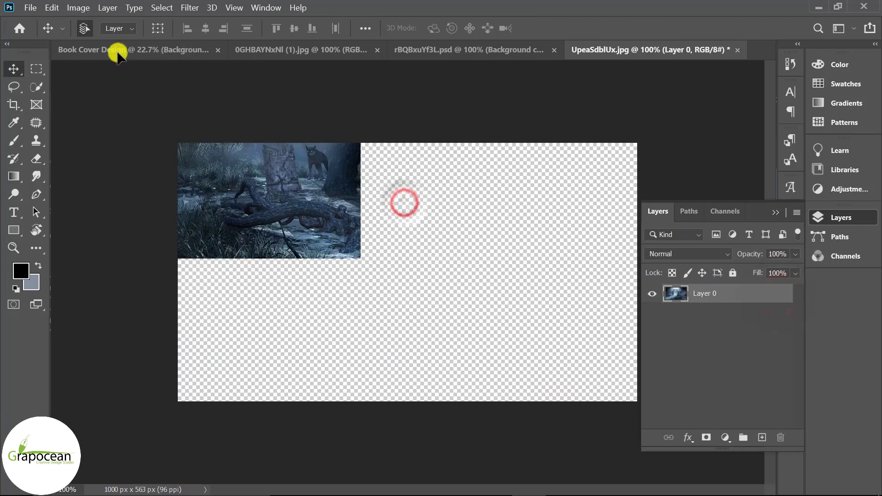
drag(416, 319, 412, 321)
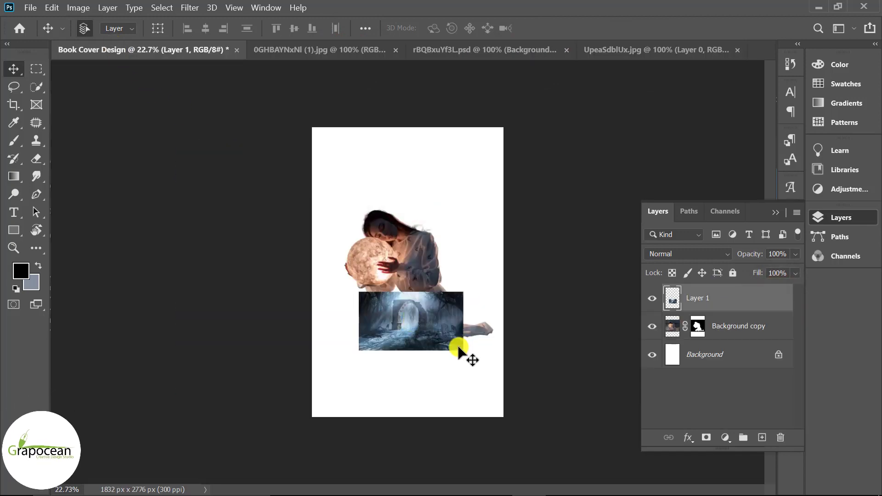
- Enlarge the forest layer to about 316% over the page and commit
key(ctrl+t)
mouse_move(464, 350)
mouse_down()
mouse_move(467, 357)
mouse_move(424, 281)
mouse_up()
drag(546, 331, 558, 325)
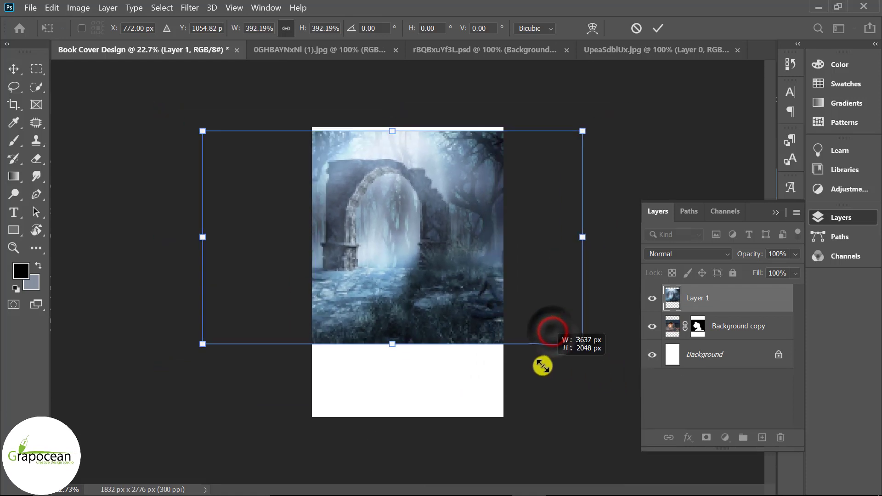
mouse_move(437, 302)
mouse_down()
mouse_move(459, 298)
mouse_move(456, 281)
mouse_up()
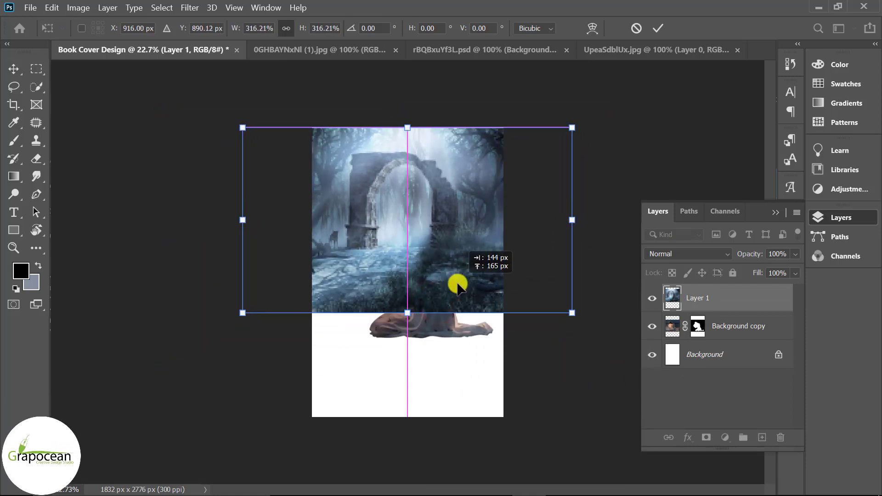
click(657, 28)
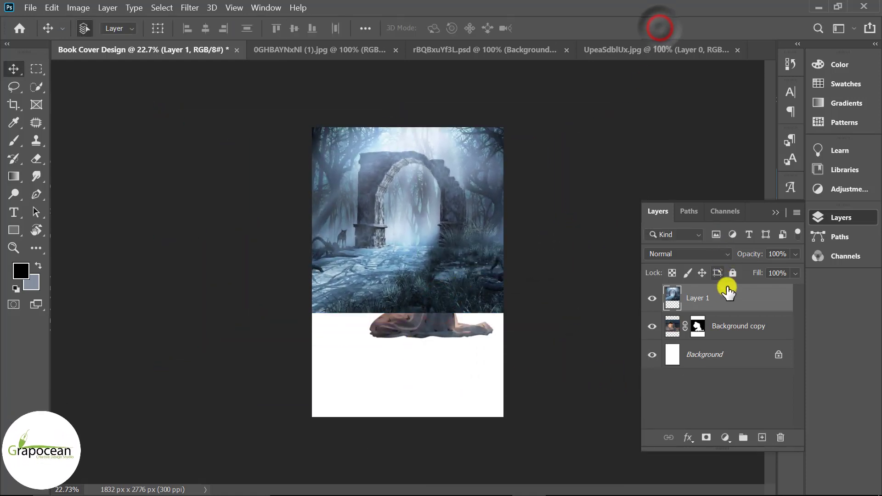
- Place Layer 1 below the woman, move it lower and rescale it to about 131%
drag(721, 299, 712, 340)
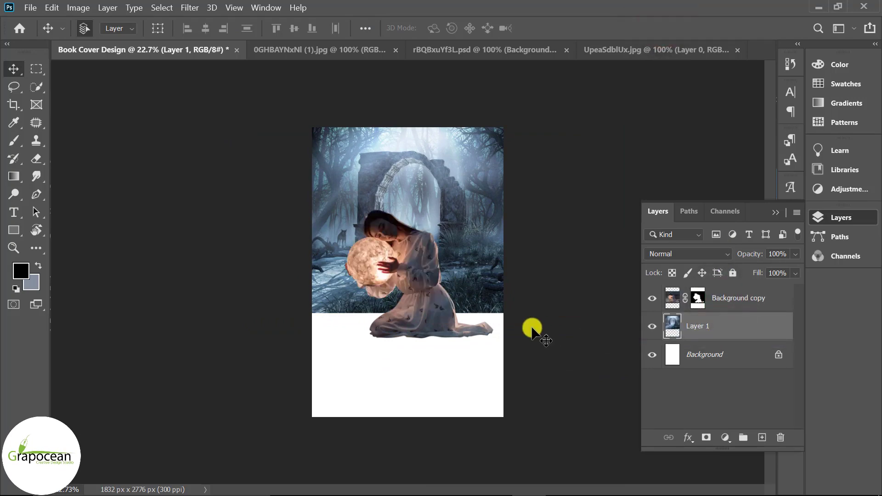
key(ctrl+0)
drag(482, 269, 532, 285)
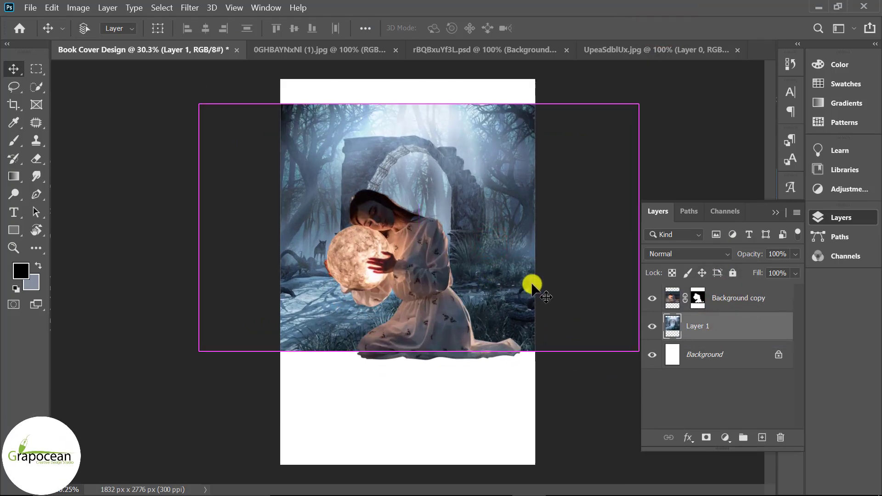
key(ctrl+t)
key(ctrl+minus)
drag(571, 324, 611, 368)
mouse_move(453, 331)
mouse_down()
mouse_move(465, 347)
mouse_move(456, 347)
mouse_up()
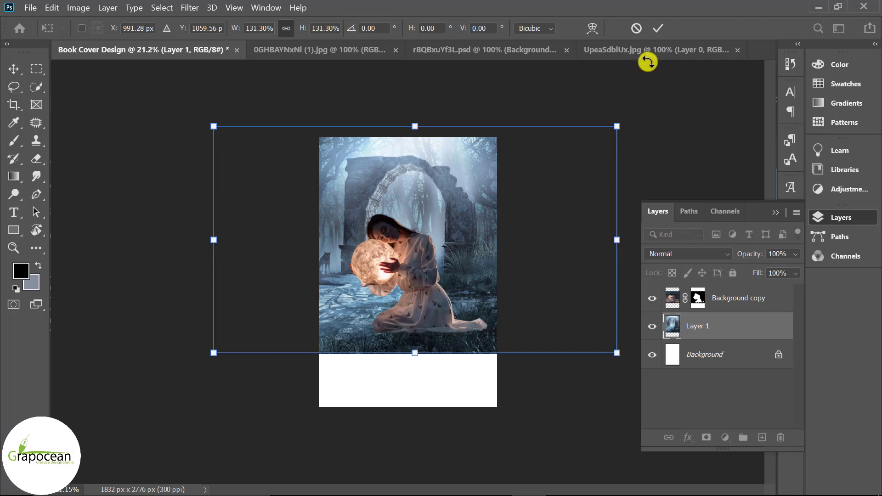
click(661, 22)
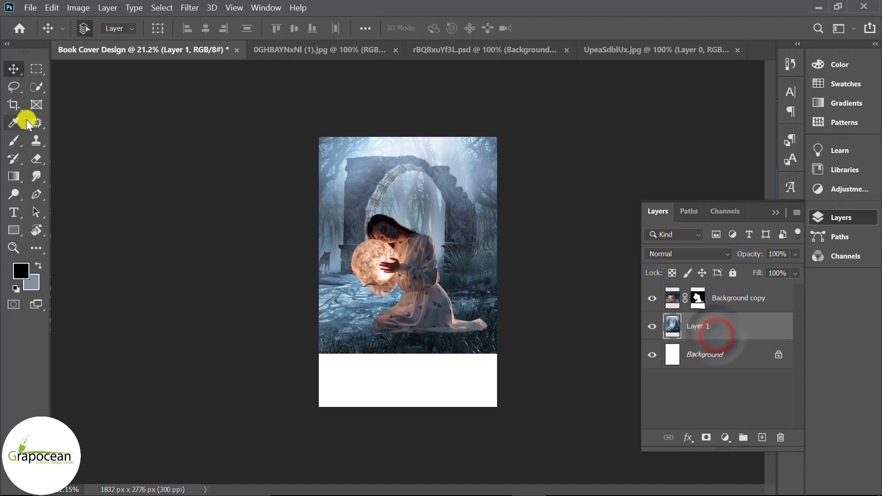
- Copy a band of the lower forest on Layer 1 onto a new grass strip layer
click(35, 69)
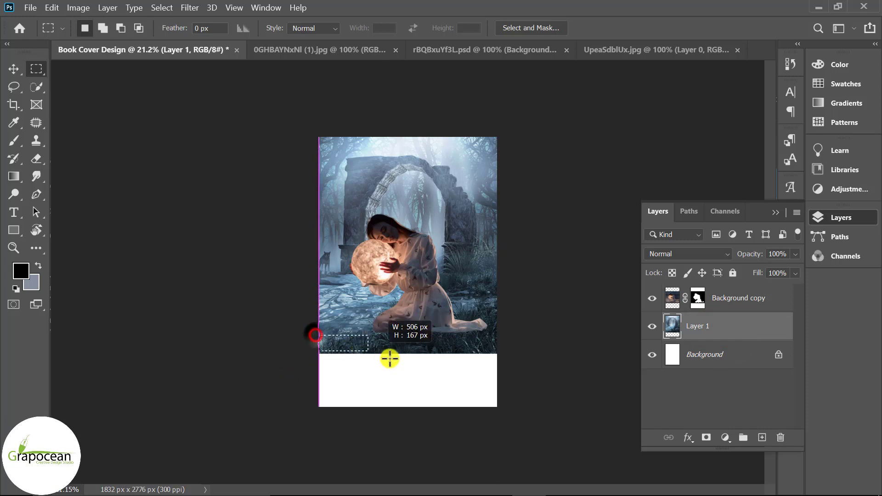
drag(390, 359, 514, 364)
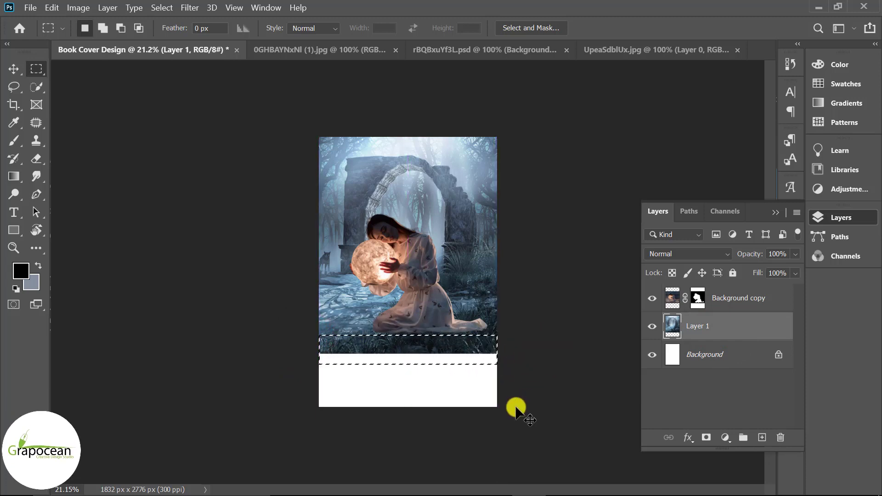
drag(290, 292, 526, 379)
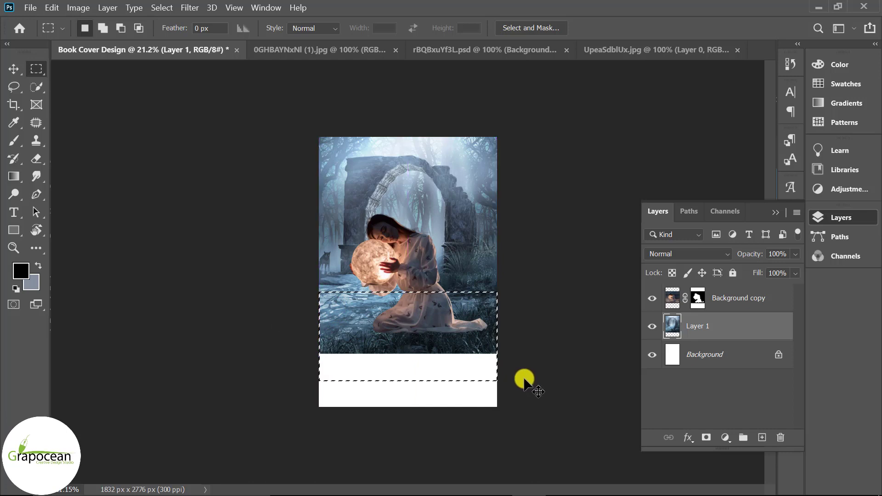
click(747, 304)
click(748, 325)
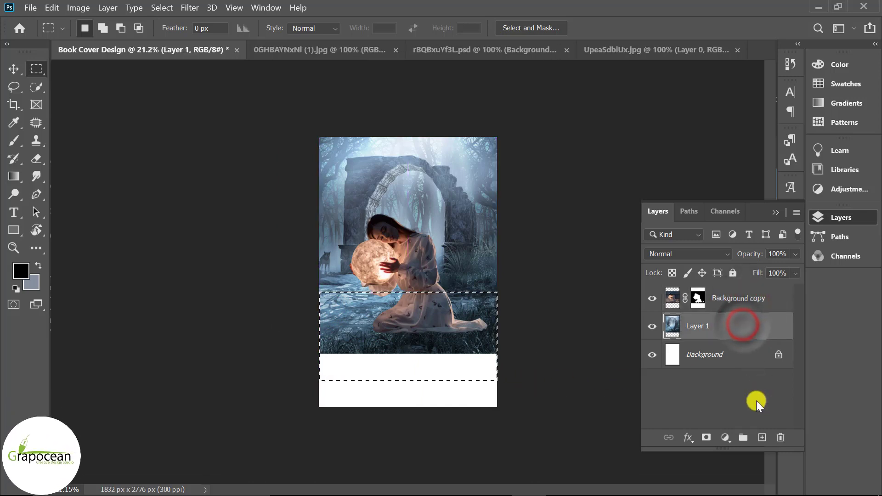
key(ctrl+j)
- Move the unscaled grass strip near the cover's bottom and Alt-drag a duplicate over the white gap
click(13, 69)
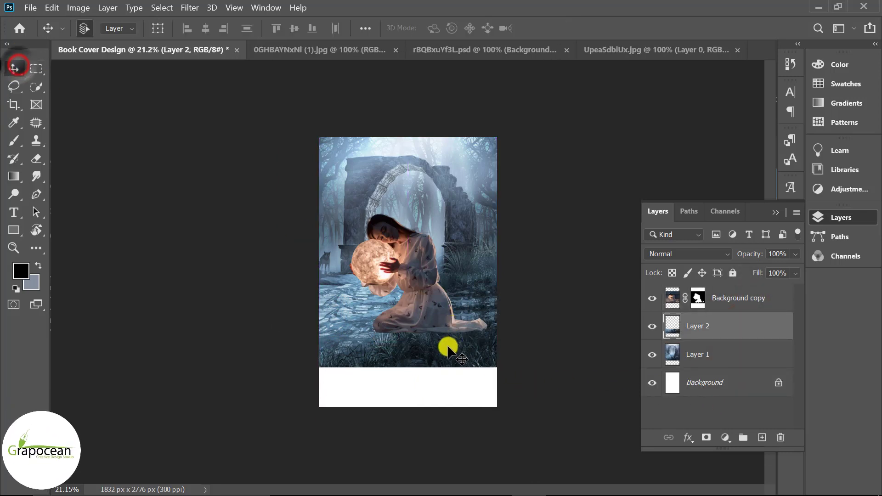
mouse_move(446, 347)
mouse_down()
mouse_move(443, 389)
mouse_move(506, 400)
mouse_move(569, 432)
mouse_up()
key(ctrl+t)
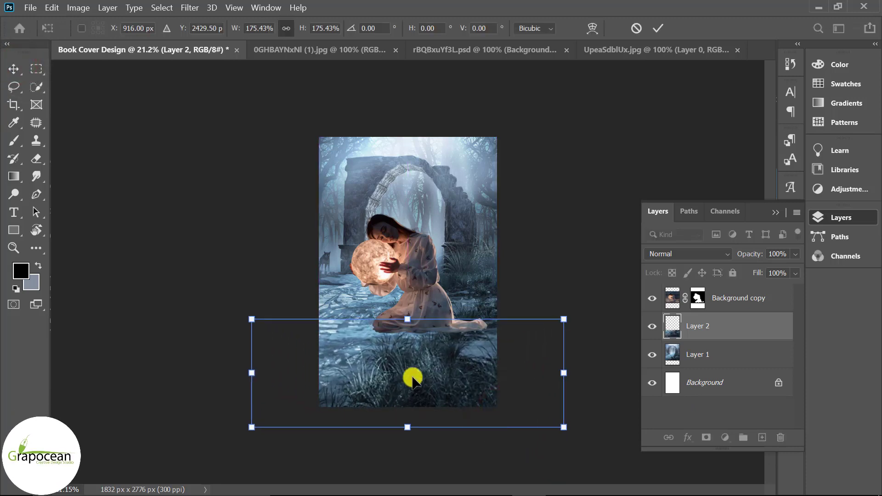
key(ctrl+z)
drag(445, 389, 453, 374)
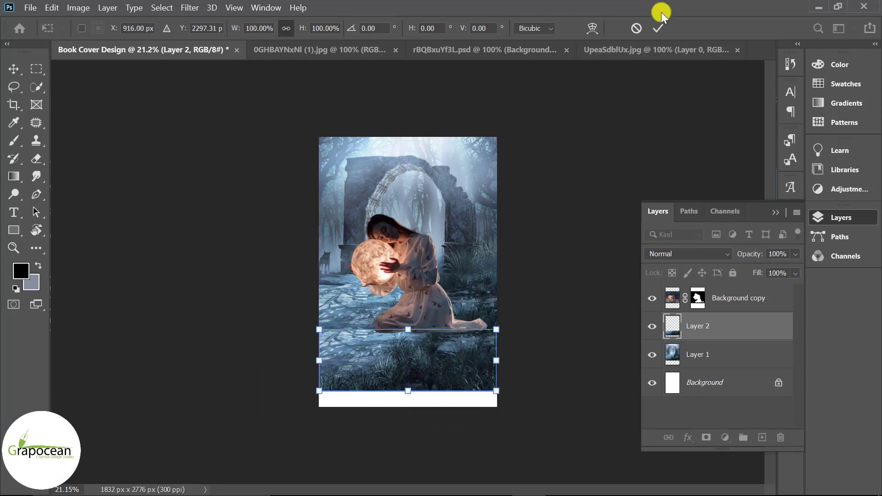
click(658, 28)
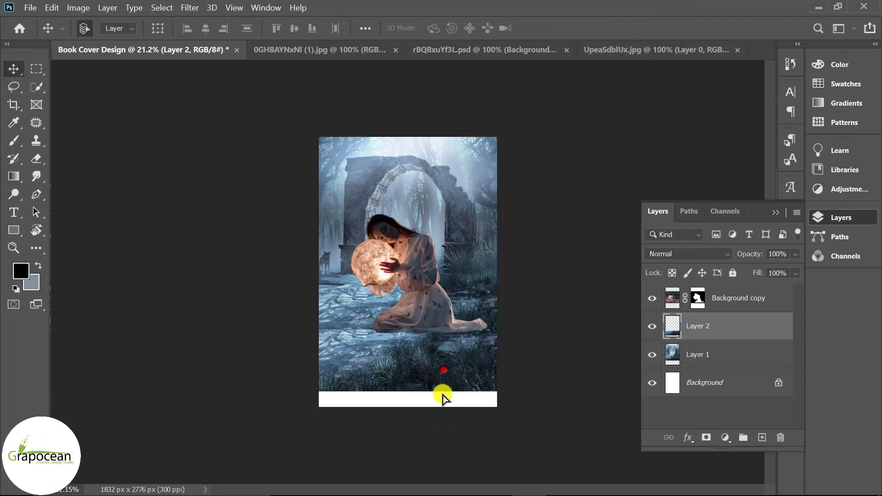
drag(442, 398, 453, 400)
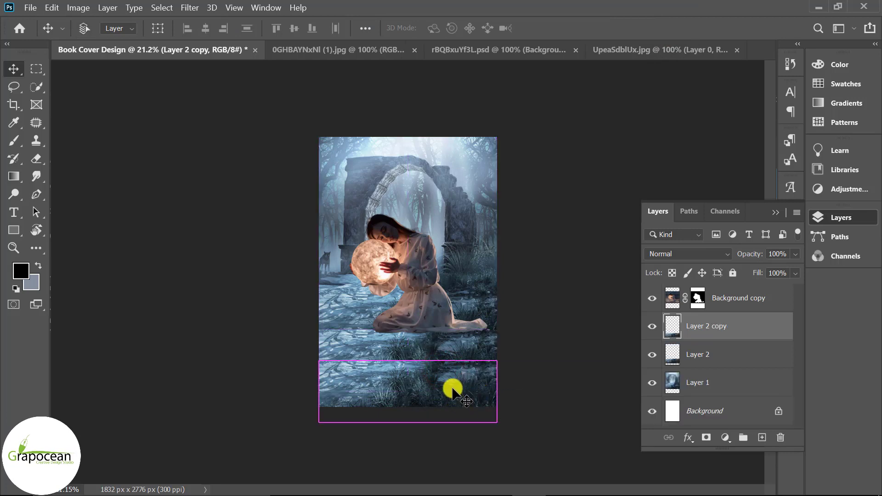
- Scale the duplicated grass strip to about 113.54% and position it along the cover's bottom
key(ctrl+t)
right_click(437, 389)
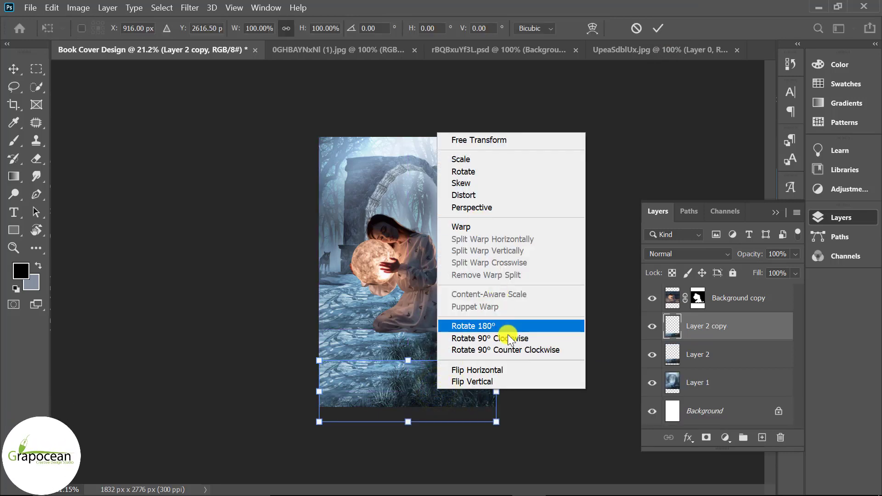
click(383, 384)
right_click(434, 390)
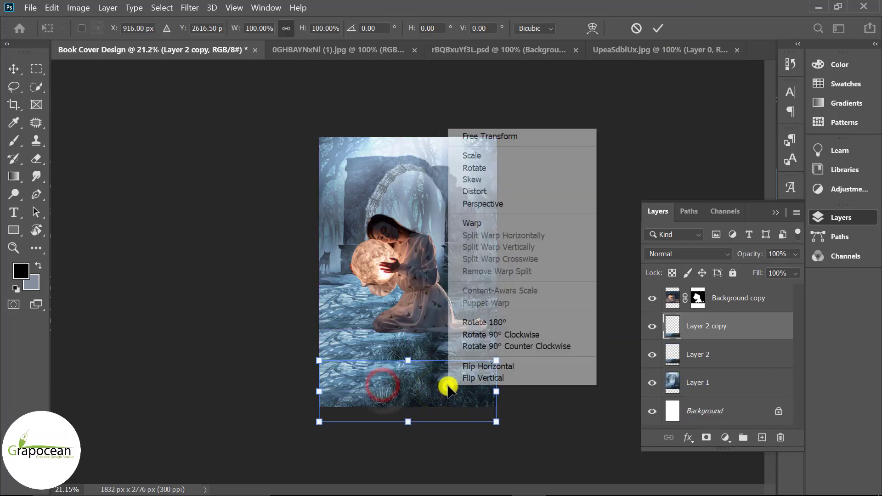
click(508, 370)
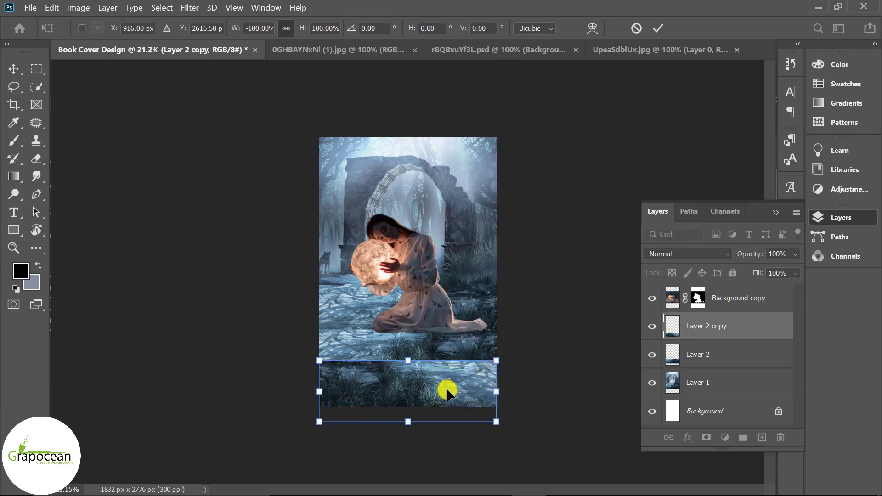
key(ctrl+z)
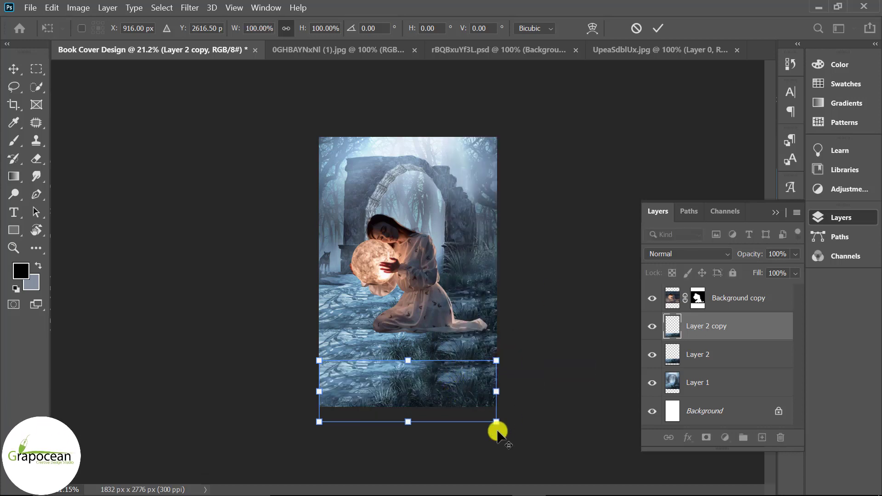
drag(498, 432, 510, 435)
drag(434, 395, 422, 394)
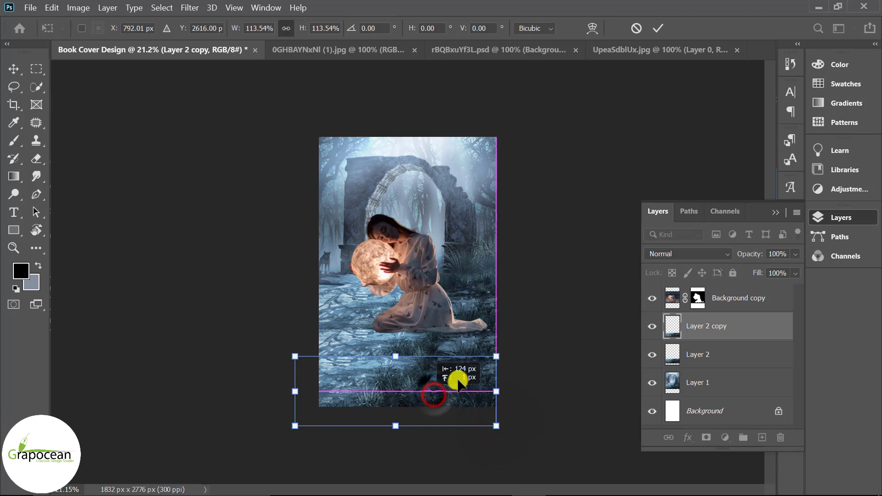
click(663, 32)
drag(532, 354, 466, 370)
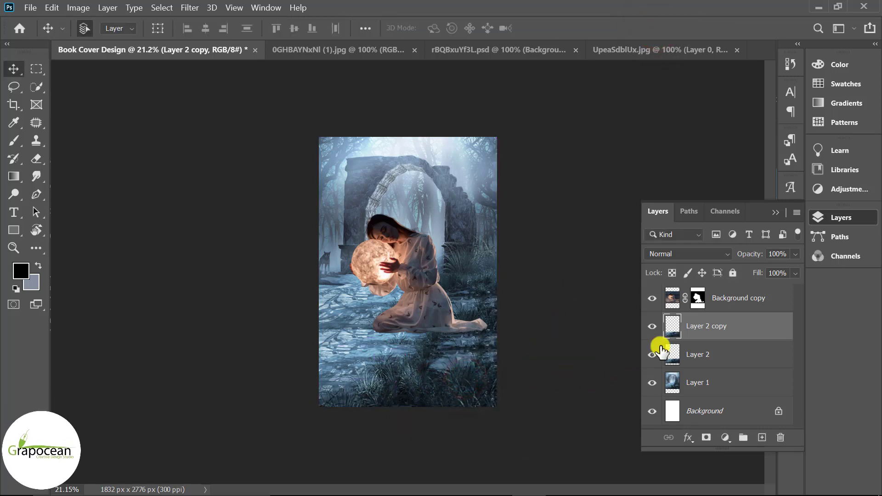
- Add layer masks to Layer 2 copy and Layer 2 and brush away their edges near the dress
click(711, 438)
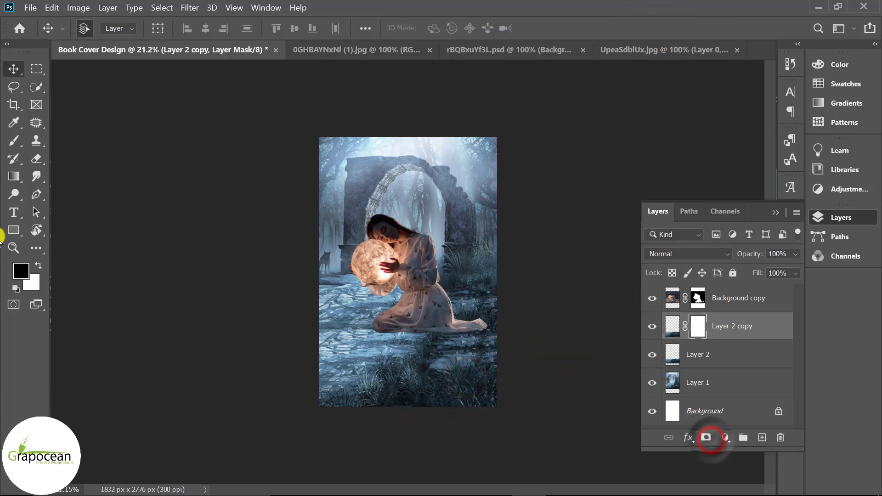
click(13, 141)
drag(364, 338, 459, 339)
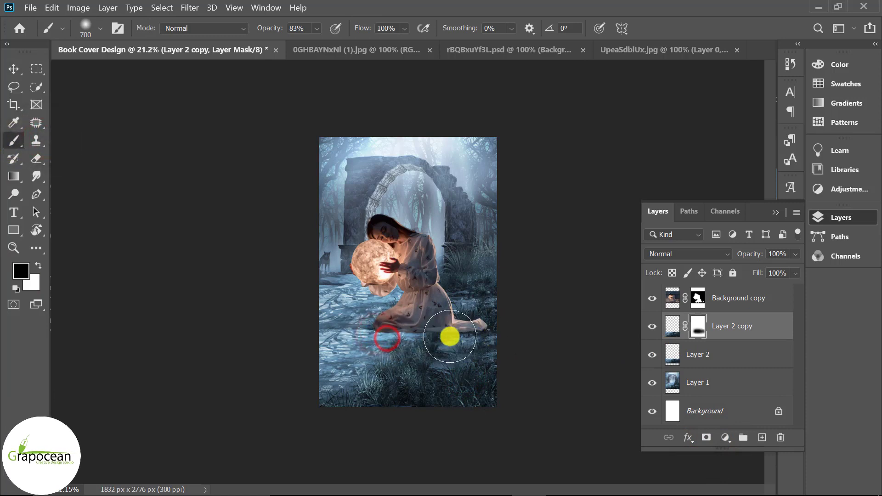
click(696, 354)
click(706, 438)
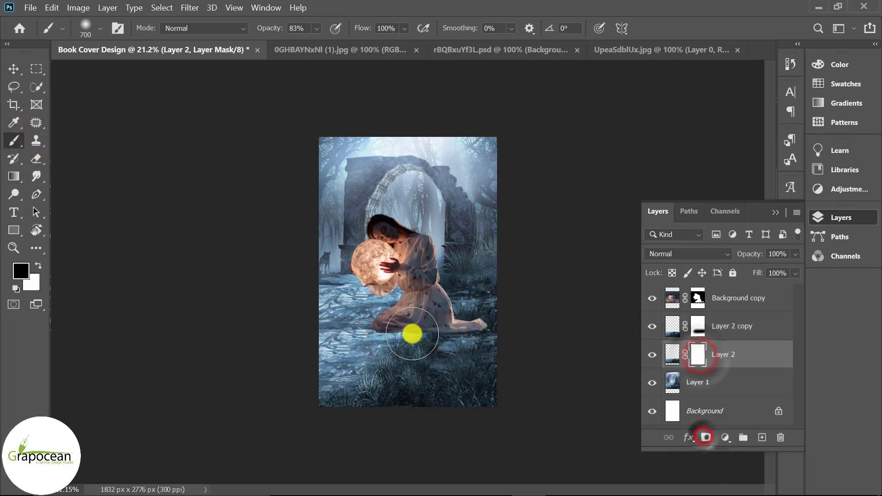
mouse_move(394, 333)
mouse_down()
mouse_move(411, 324)
mouse_move(403, 312)
mouse_move(425, 305)
mouse_move(349, 310)
mouse_move(331, 323)
mouse_move(341, 339)
mouse_up()
- Paint more of Layer 2 copy's mask to soften the strip edges near the bottom and feet
click(697, 326)
click(336, 355)
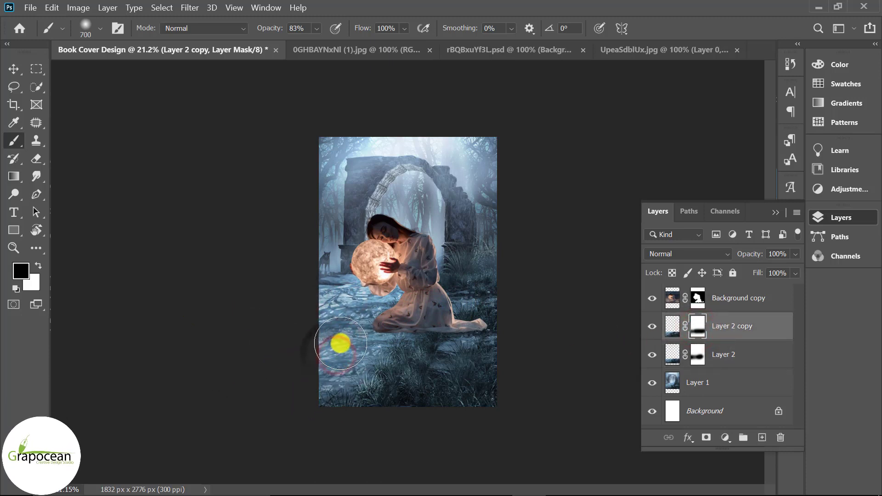
click(327, 343)
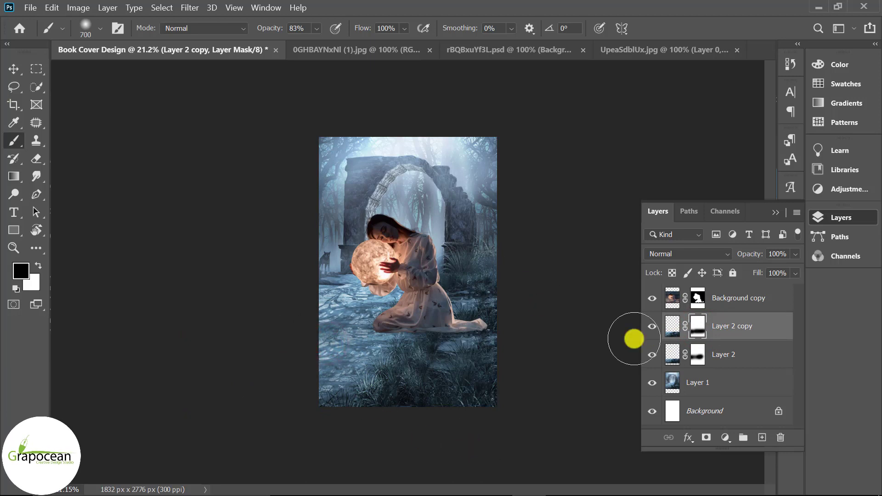
click(431, 343)
click(397, 344)
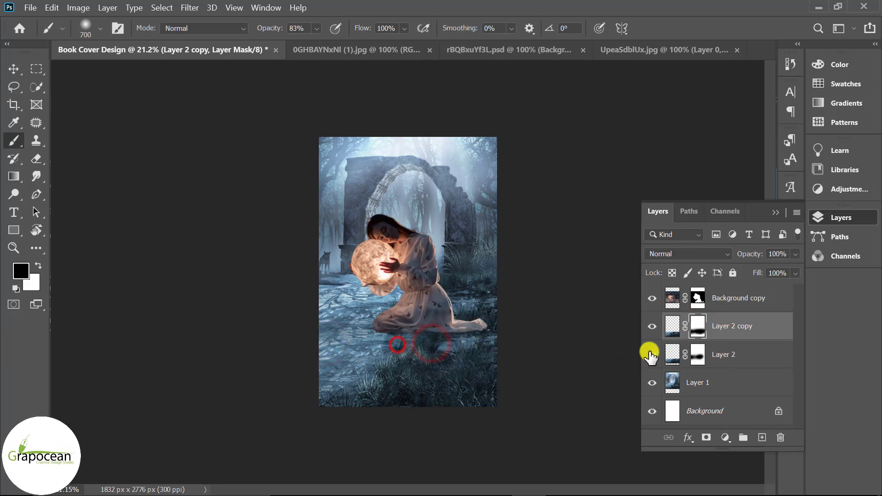
click(443, 351)
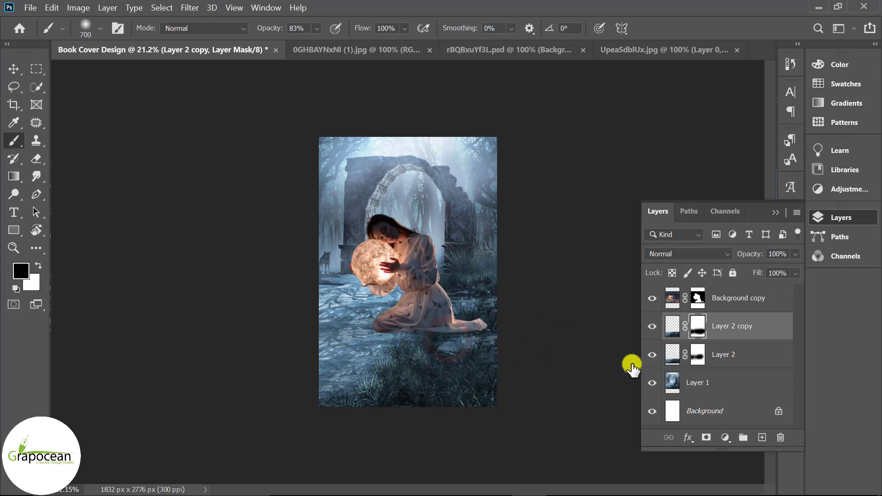
- Zoom in and select the Clone Stamp Tool
scroll(411, 307, up, 5)
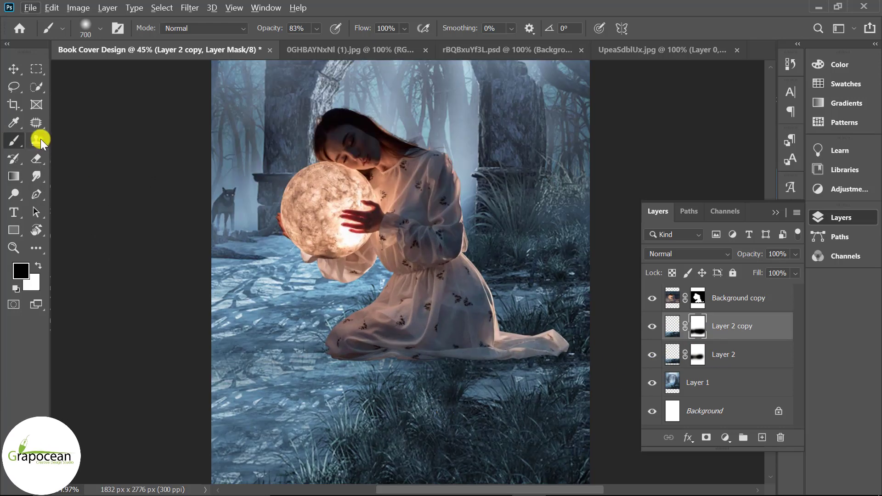
right_click(37, 141)
click(98, 142)
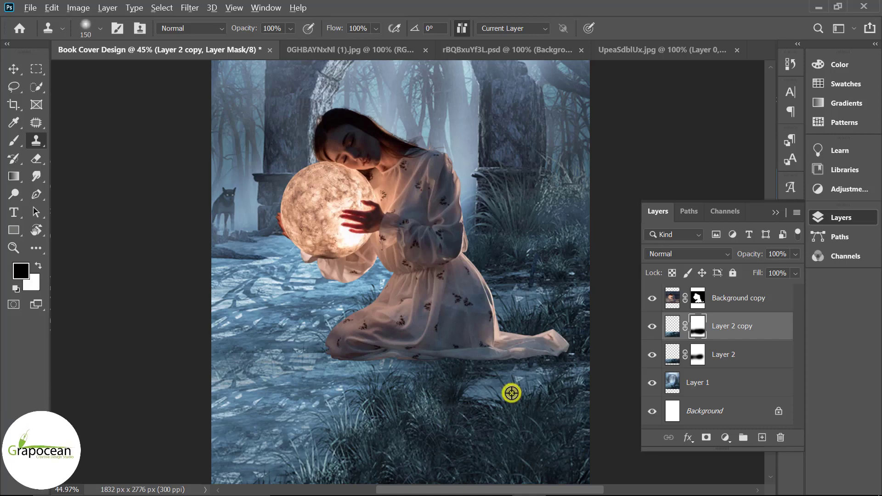
- With an 800 px clone brush, clone ground over the dark grass under the knee and foot
click(672, 327)
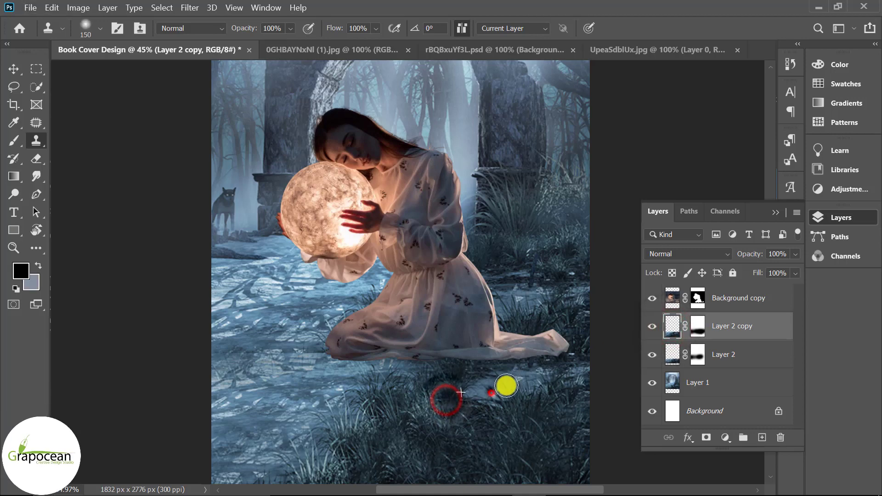
key(ctrl+0)
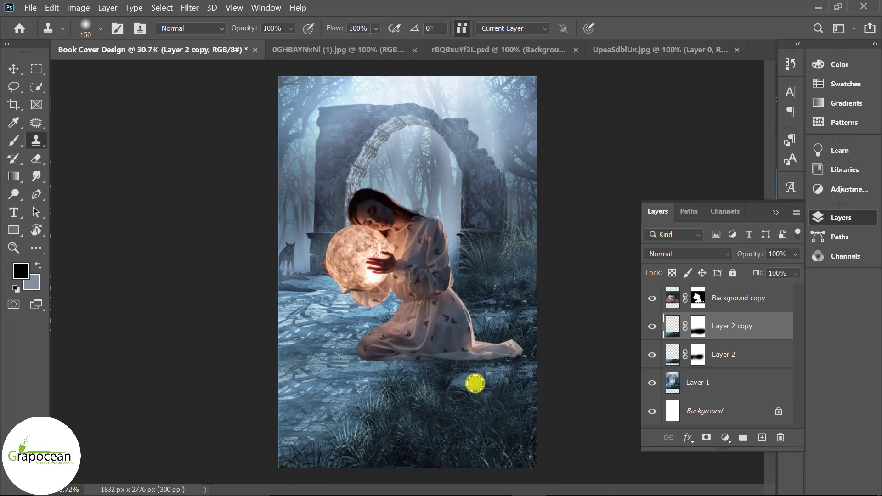
key(bracketright)
key(bracketright)
key(bracketright)
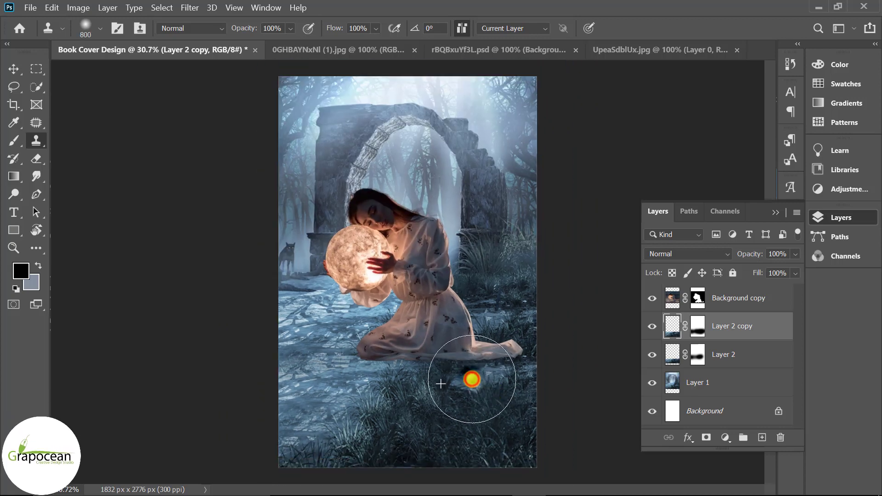
alt+click(441, 382)
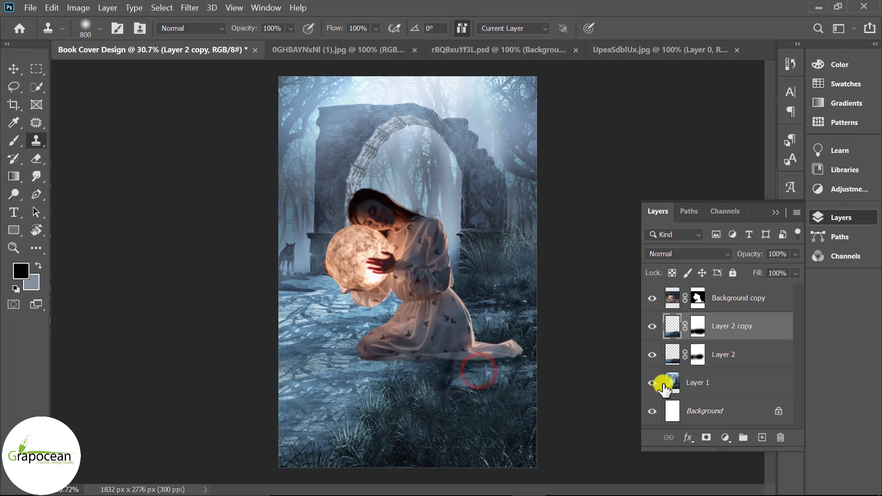
click(738, 385)
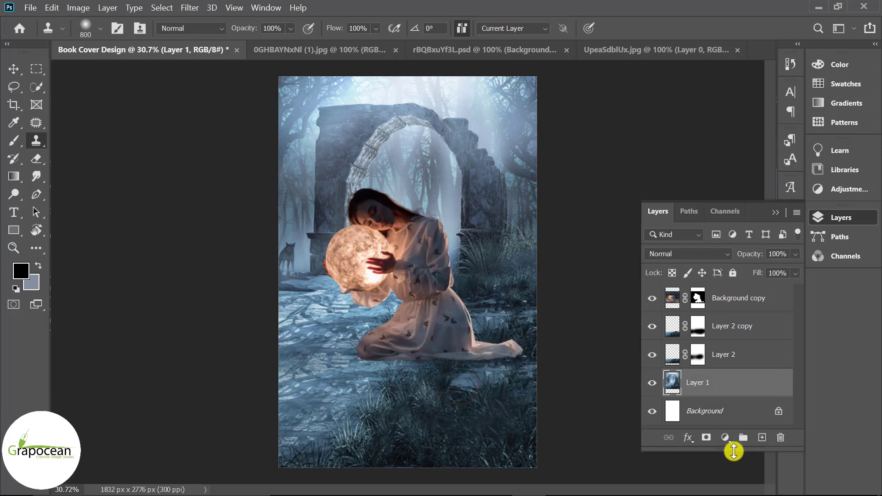
alt+click(462, 394)
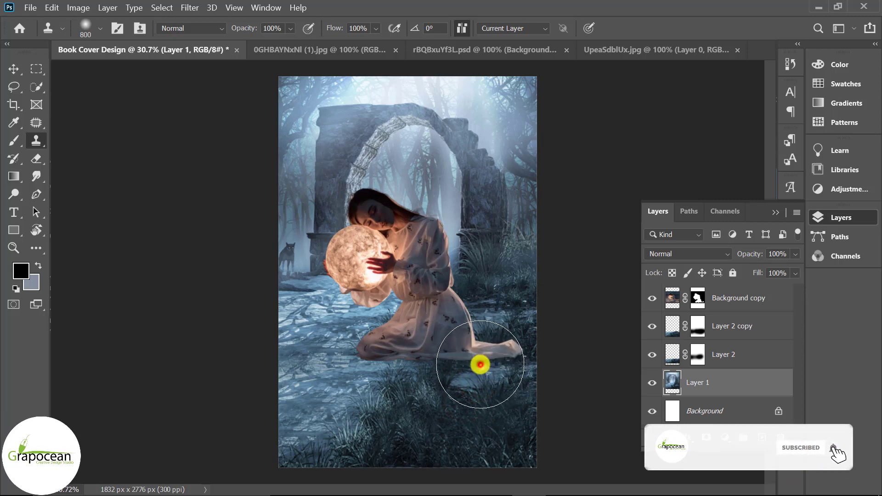
drag(477, 355, 485, 353)
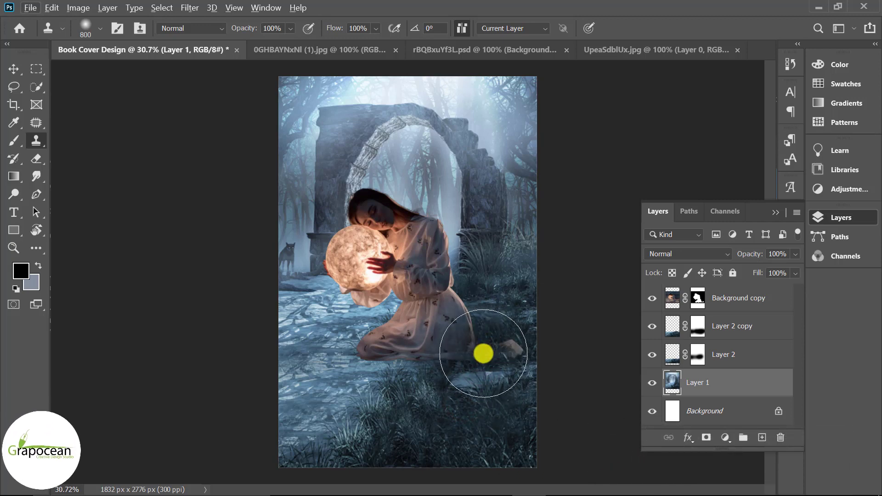
- Add a new Layer 3 above Background and clone darker grass over the lower-right foreground
click(731, 412)
click(762, 437)
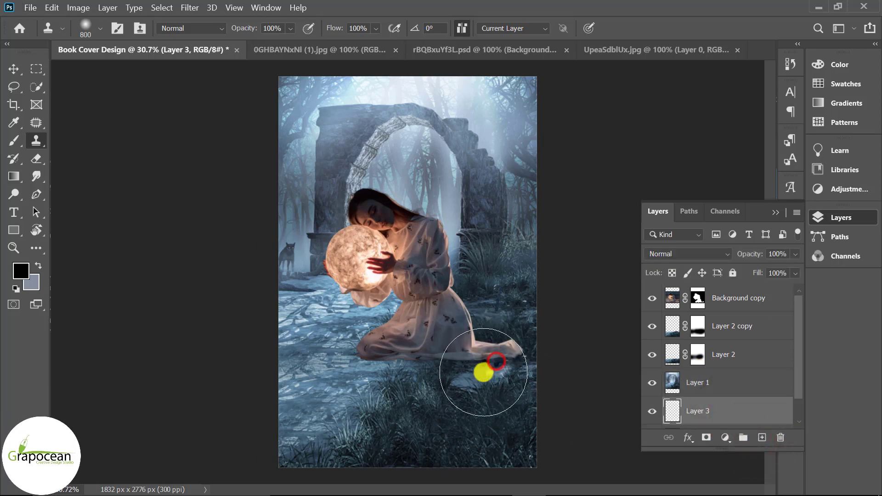
click(483, 373)
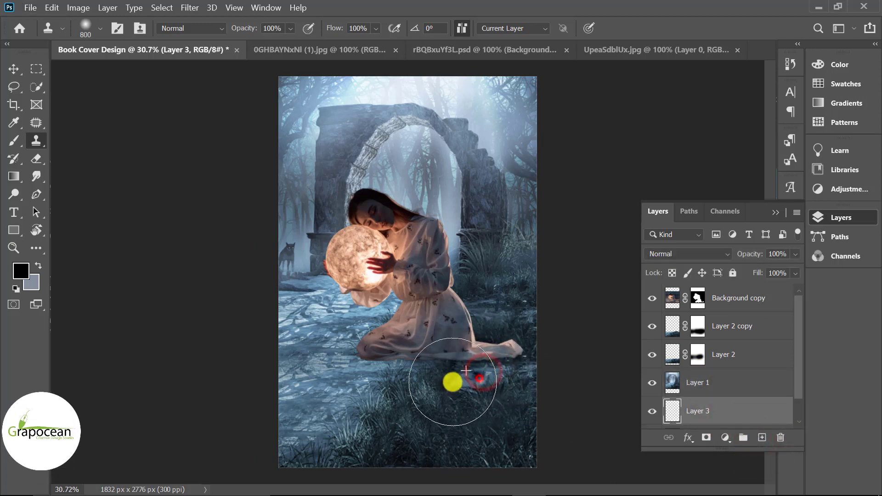
click(694, 388)
click(709, 411)
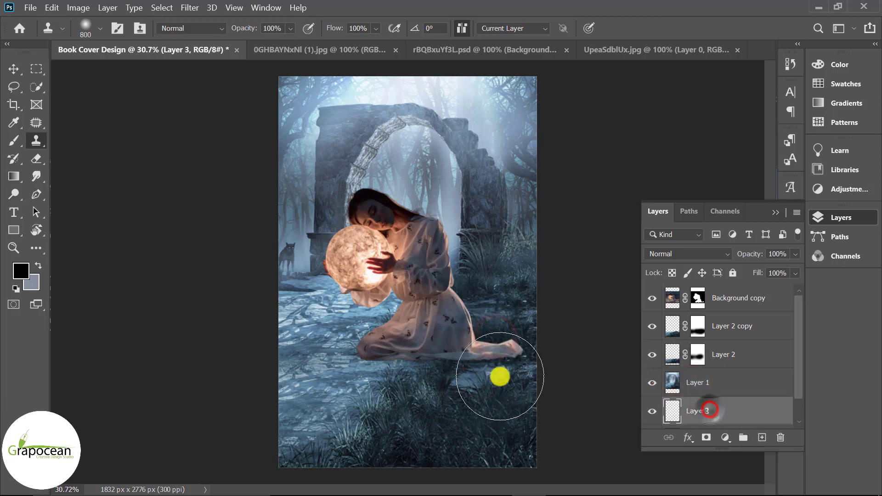
click(493, 374)
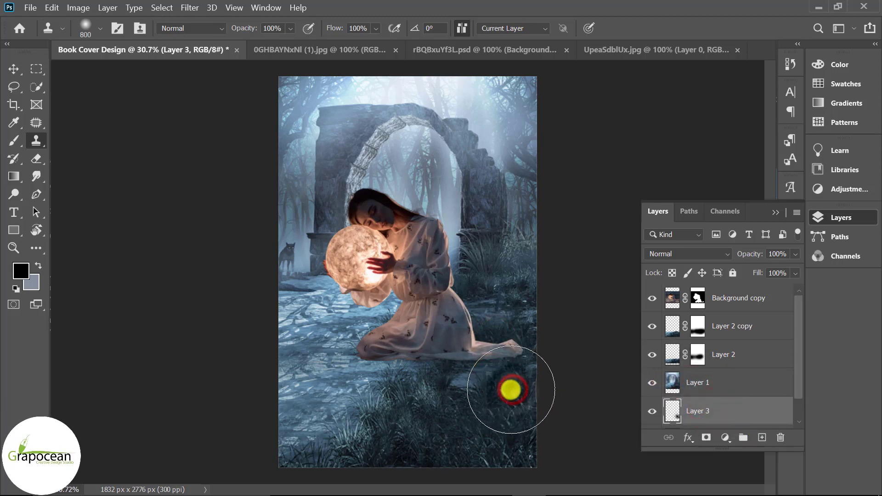
click(511, 390)
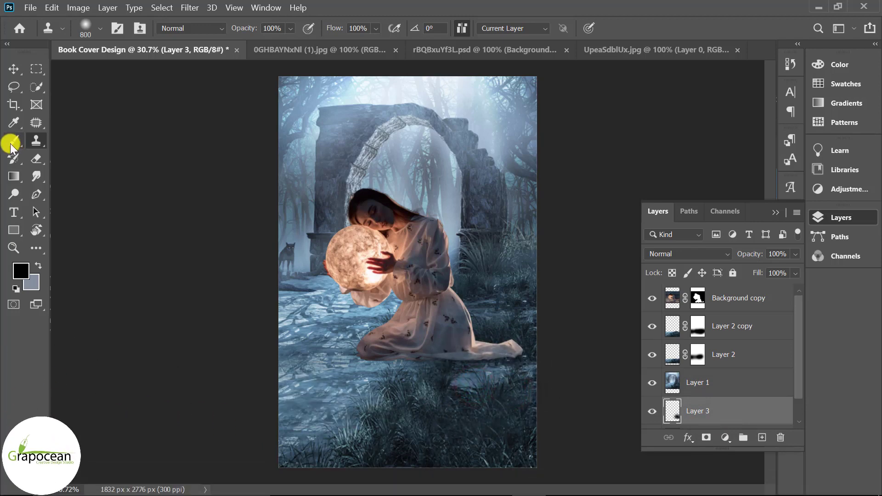
click(13, 67)
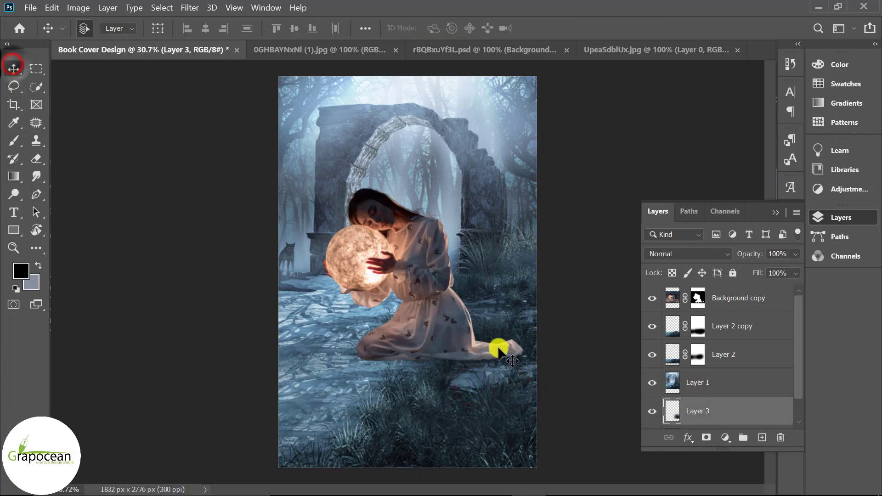
- Merge Layer 1 through Layer 2 copy into one layer and move Layer 3 above it
click(738, 383)
shift+click(749, 332)
right_click(749, 332)
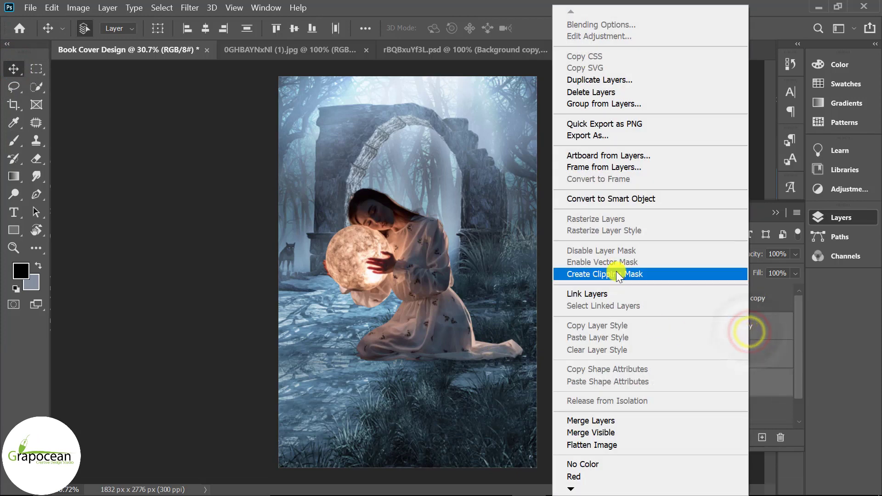
click(619, 420)
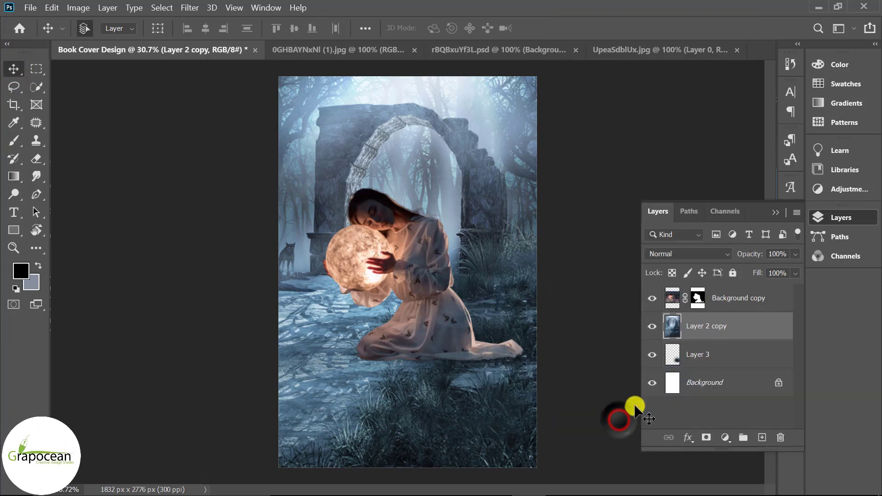
click(652, 327)
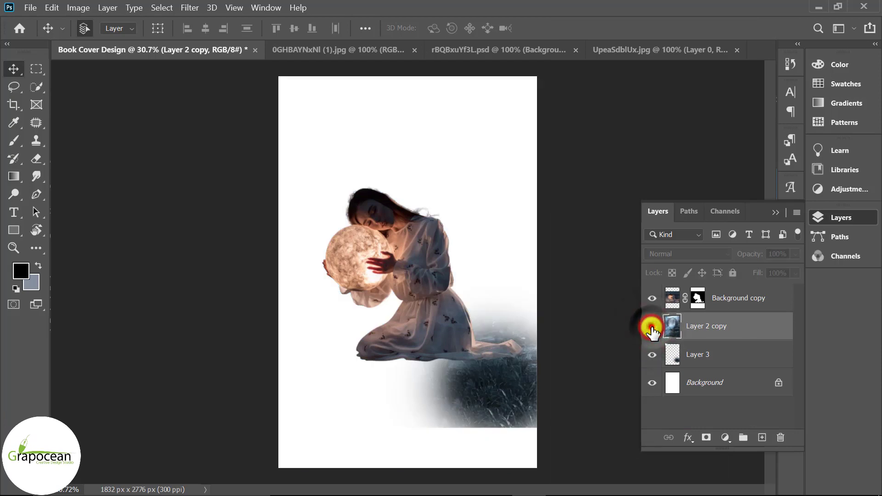
drag(734, 356, 732, 322)
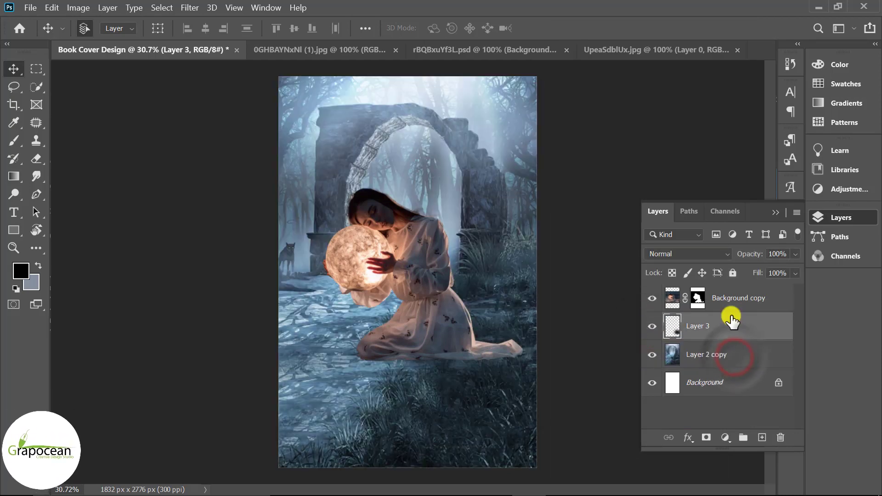
drag(503, 404, 498, 386)
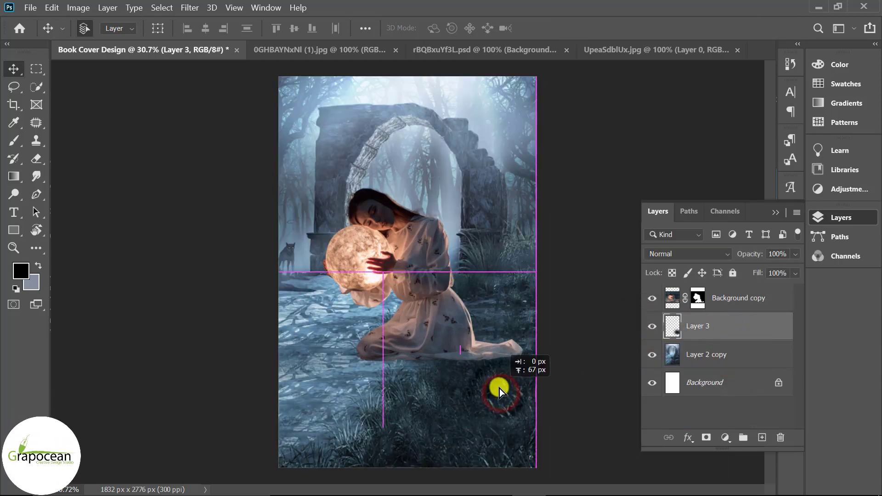
click(593, 459)
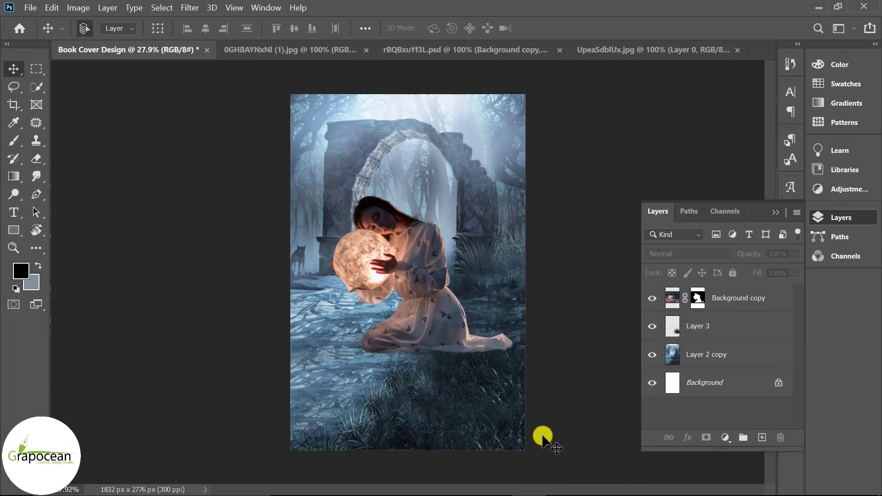
- Add a dark blue Solid Color fill layer above Layer 2 copy
click(723, 356)
click(725, 437)
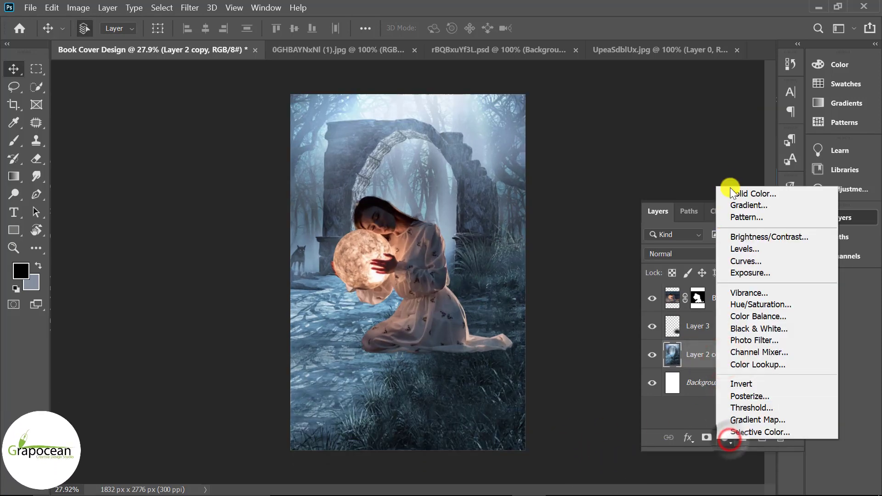
click(739, 199)
click(844, 268)
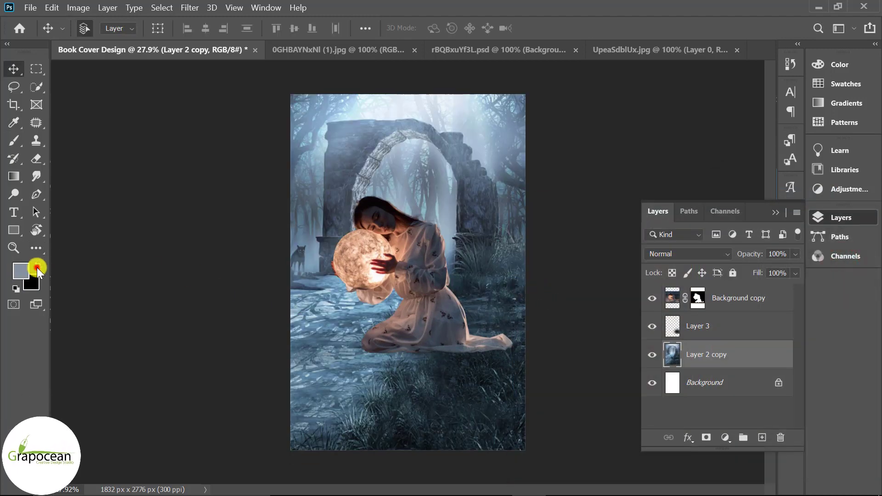
click(730, 440)
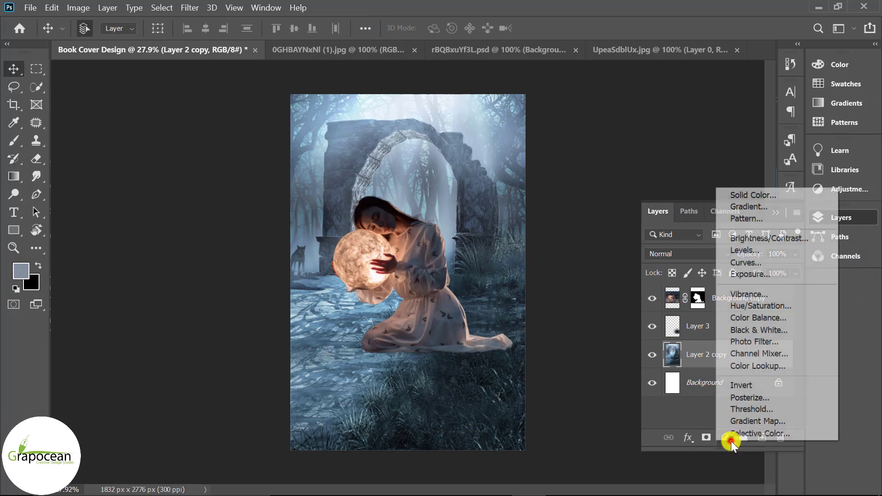
click(757, 194)
click(562, 337)
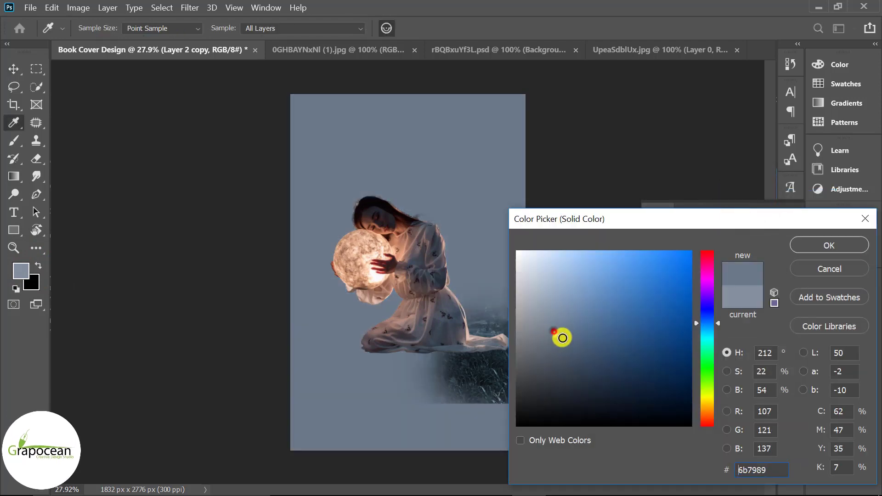
drag(563, 338, 589, 367)
click(819, 242)
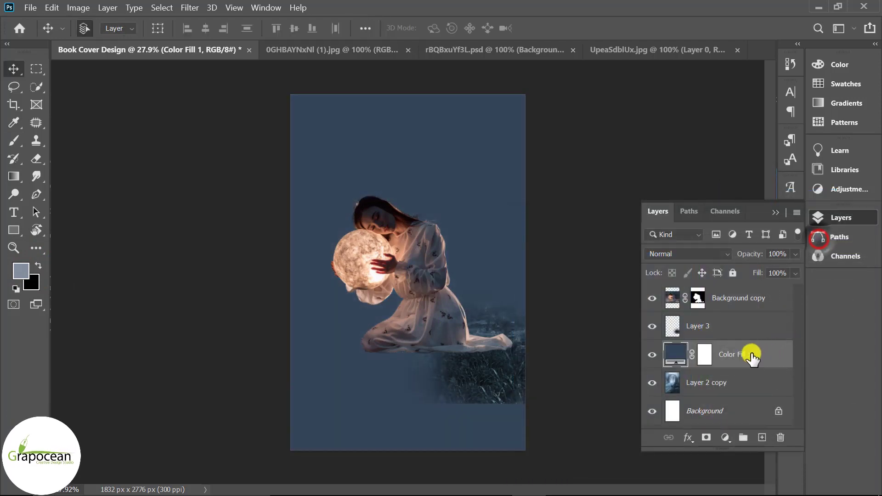
- Move Color Fill 1 above Layer 3 and set its blend mode to Color
click(723, 321)
drag(751, 355, 739, 320)
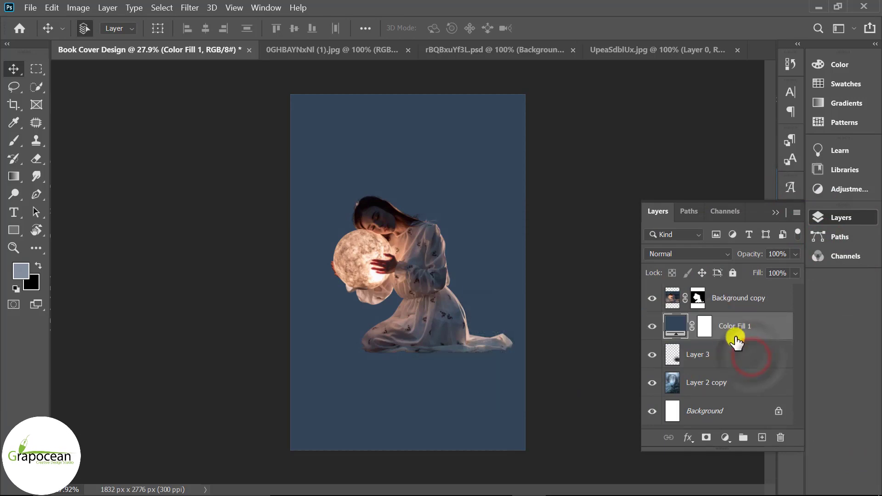
click(691, 255)
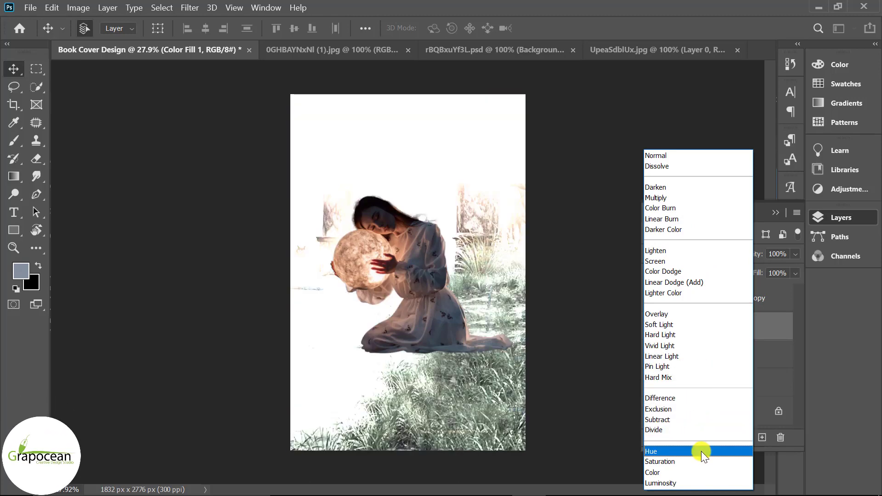
click(702, 473)
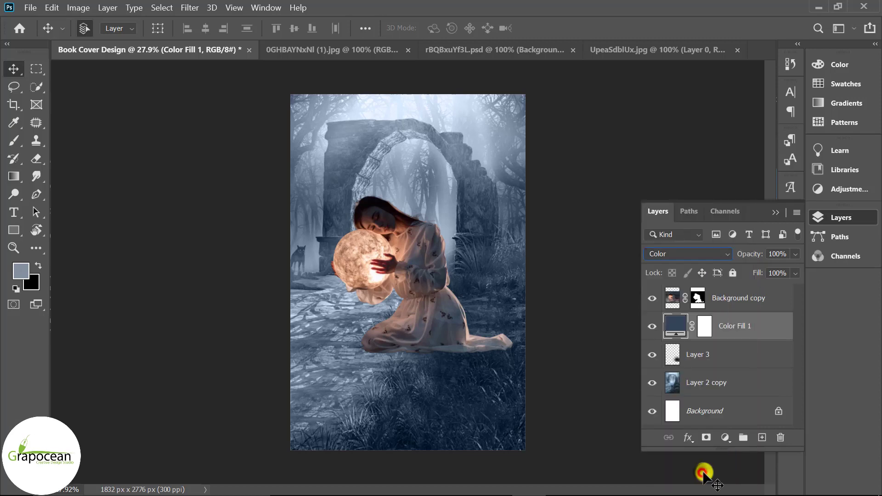
- Refine the Color Fill 1 colour to navy #213143 and copy its hex value
double_click(678, 325)
drag(611, 362, 687, 429)
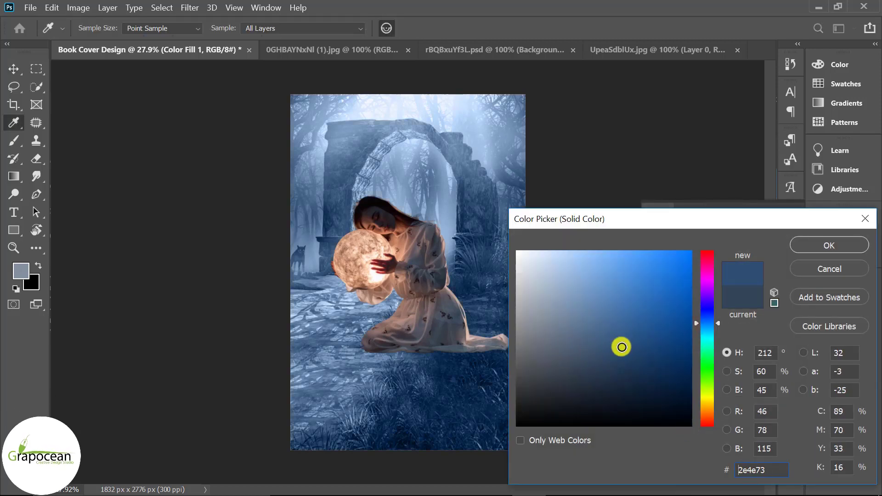
drag(621, 347, 548, 387)
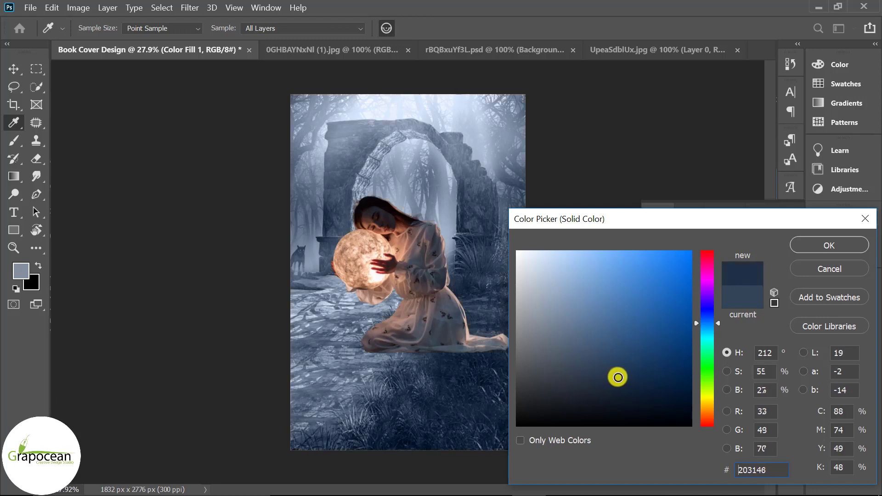
drag(584, 380, 603, 380)
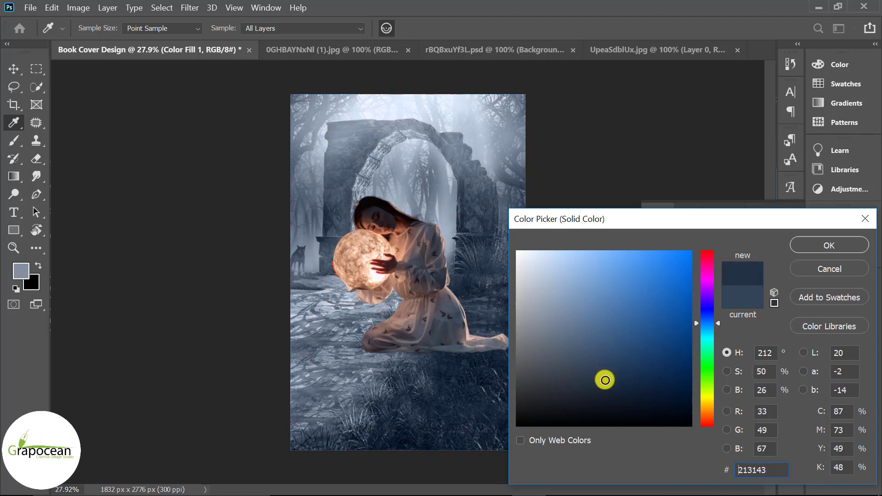
right_click(751, 469)
click(751, 331)
click(829, 245)
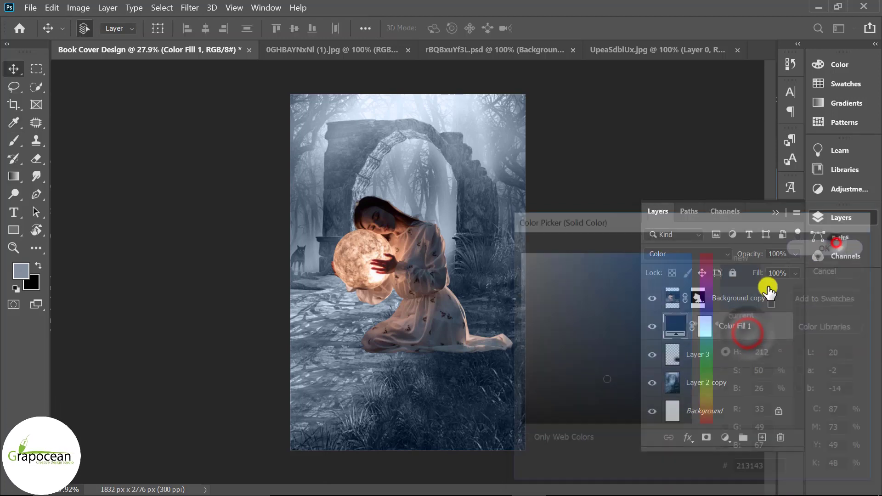
click(740, 298)
- Add a Color Fill 2 solid colour layer using the pasted navy colour
click(725, 437)
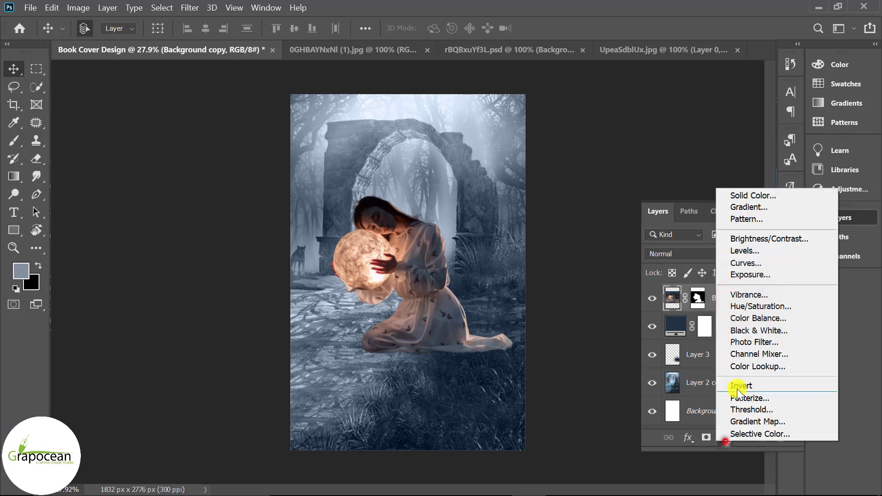
click(754, 197)
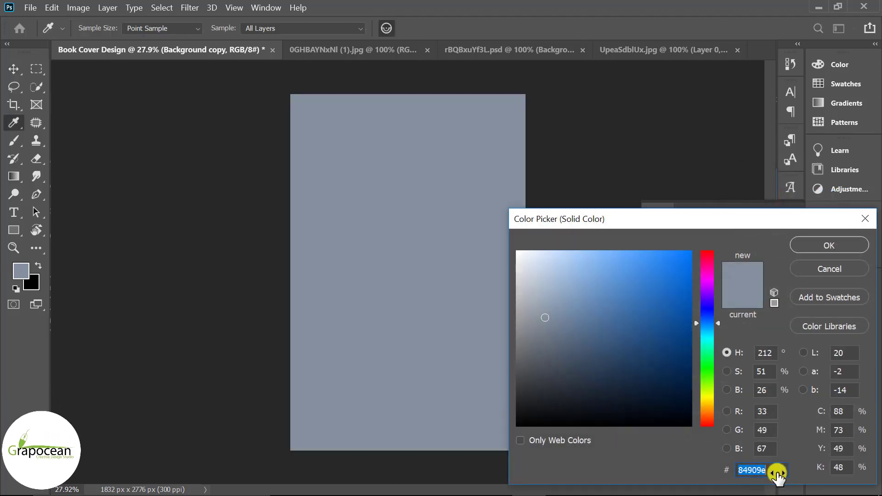
key(ctrl+v)
click(830, 247)
- Clip Color Fill 2 to Background copy and set it to Hue blending to tint the woman blue
right_click(755, 304)
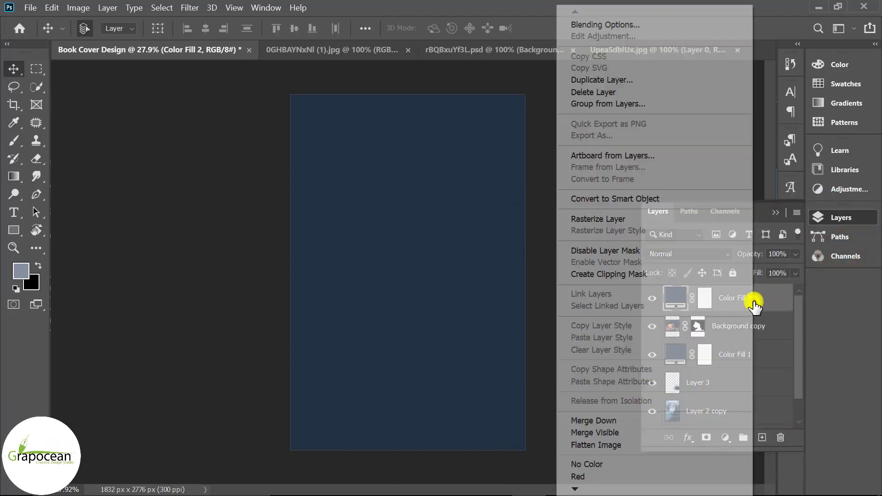
click(628, 275)
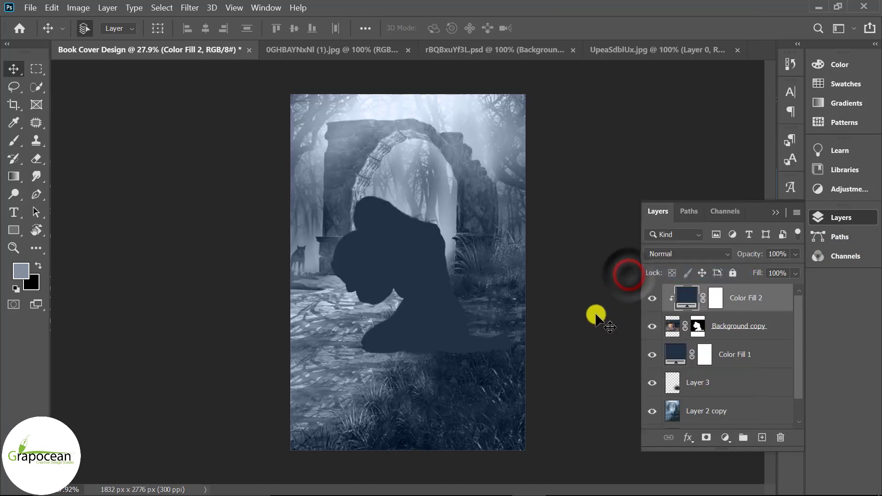
click(693, 255)
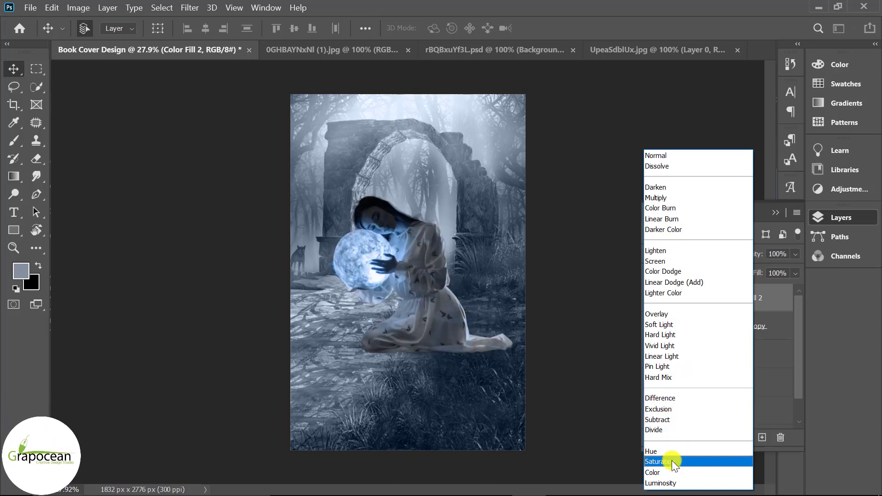
click(663, 451)
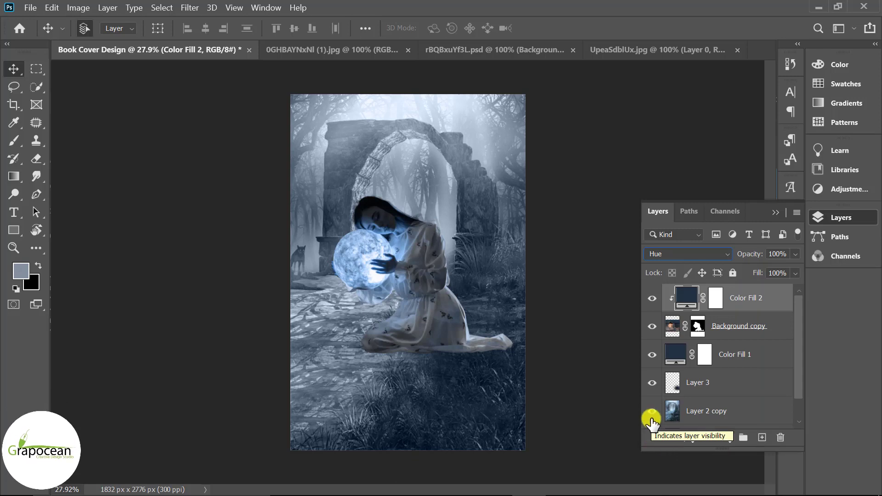
click(656, 301)
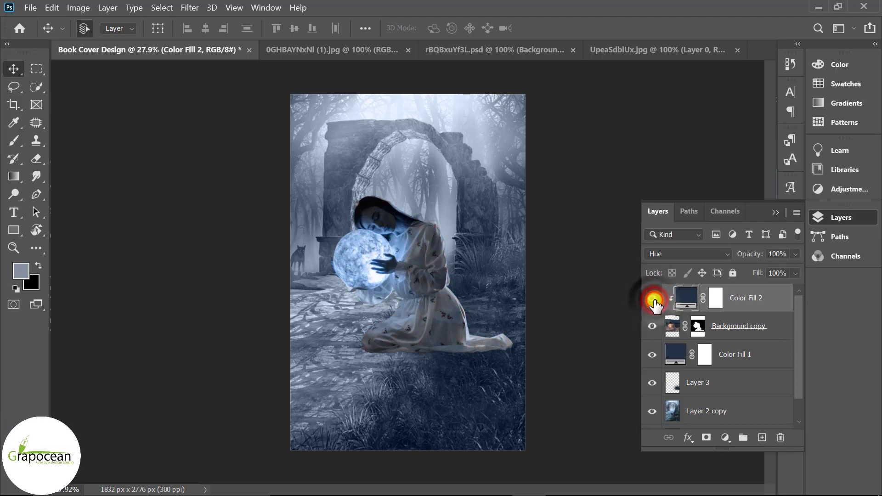
- Zoom in on the woman and add an empty Layer 4 above Color Fill 1
ctrl+click(423, 301)
ctrl+click(349, 281)
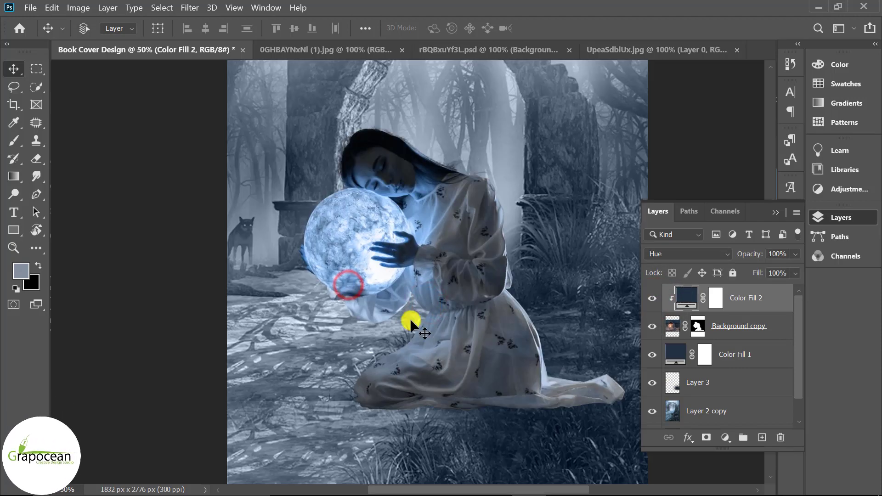
ctrl+click(466, 400)
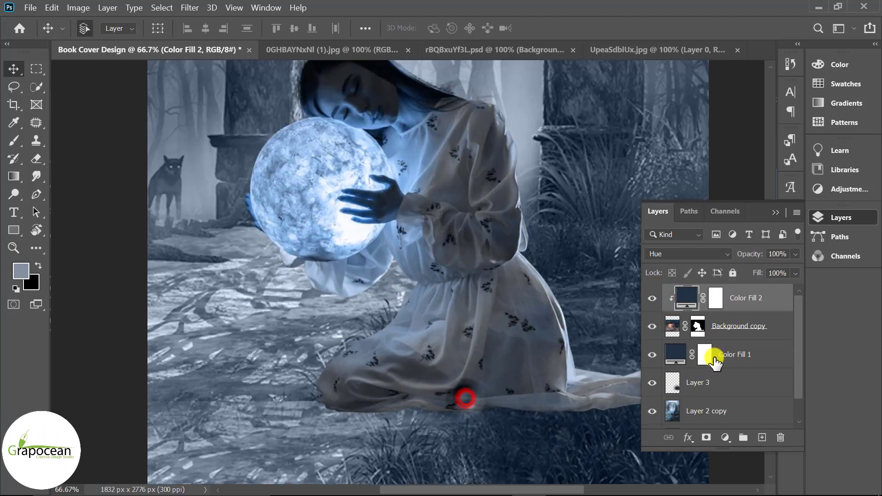
click(725, 331)
click(725, 353)
click(762, 436)
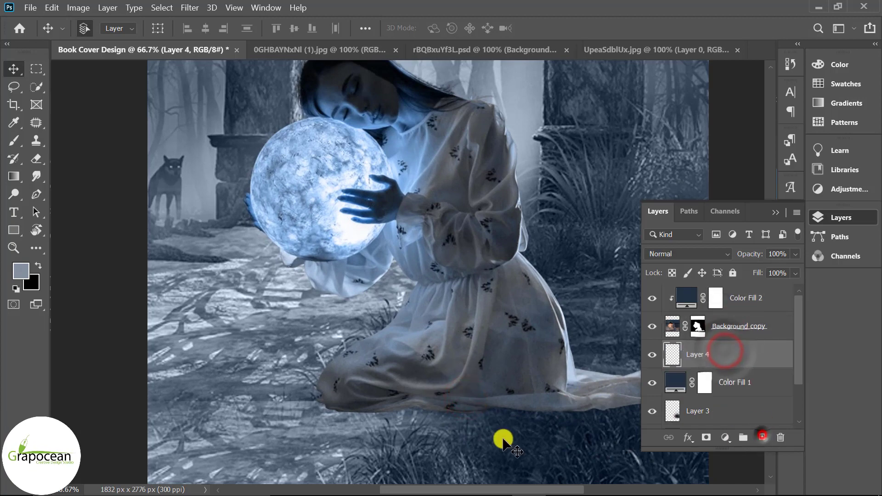
- Zoom to the dress hem and set up a size-50 brush with black foreground colour
ctrl+click(404, 408)
ctrl+click(281, 390)
drag(285, 293, 286, 283)
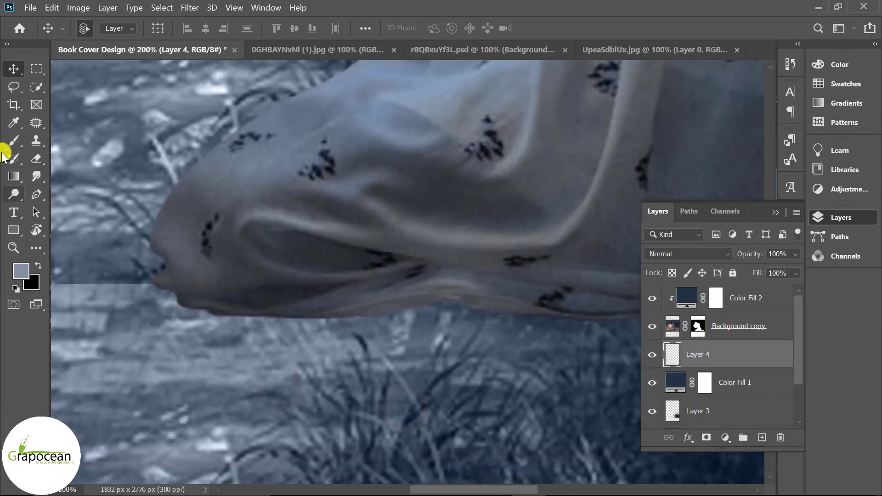
right_click(14, 140)
click(67, 144)
key(bracketright)
key(bracketright)
key(bracketright)
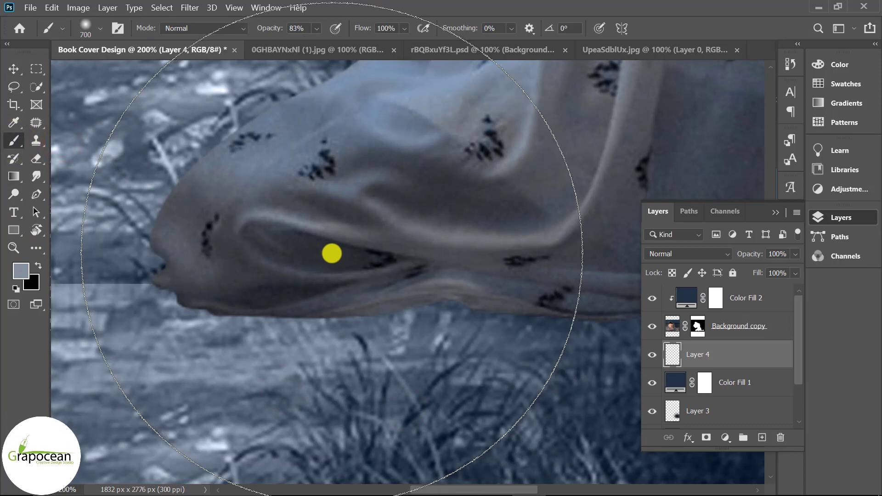
key(bracketleft)
key(bracketleft)
key(bracketleft)
key(bracketleft)
key(bracketleft)
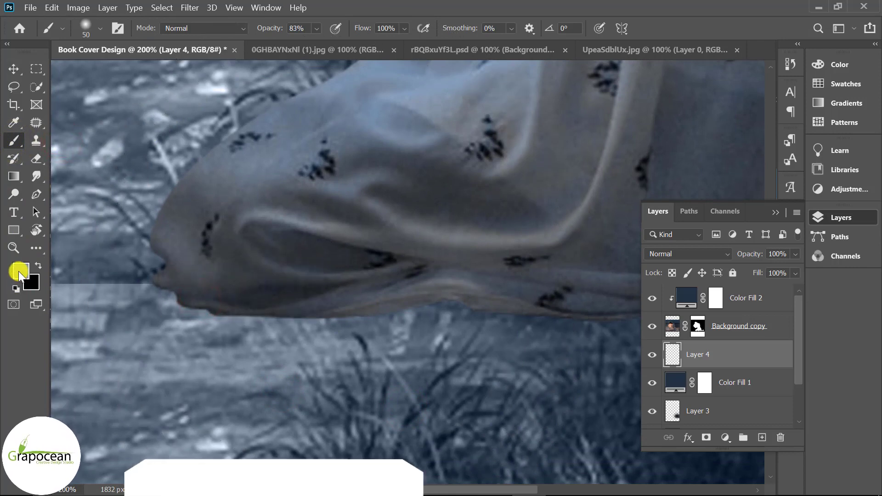
click(20, 271)
drag(529, 354, 517, 426)
click(816, 248)
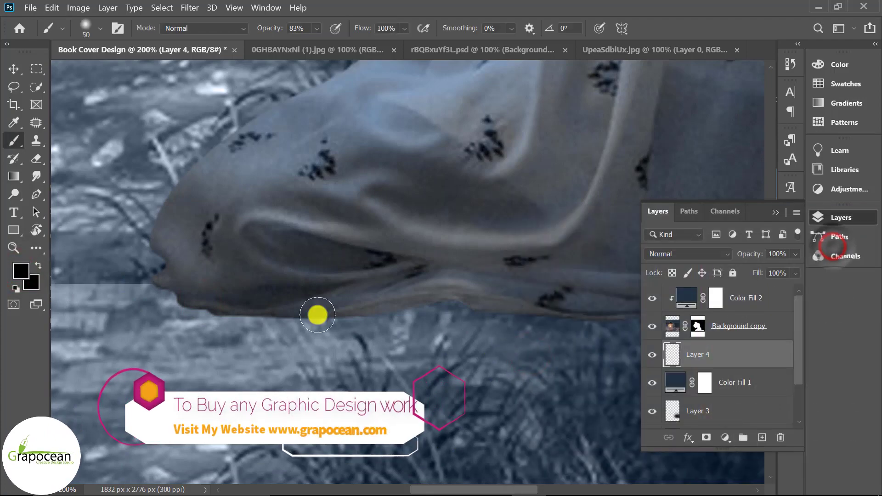
- Paint a soft black shadow along the dress hem on Layer 4, then fit the image to the window
drag(210, 293, 298, 312)
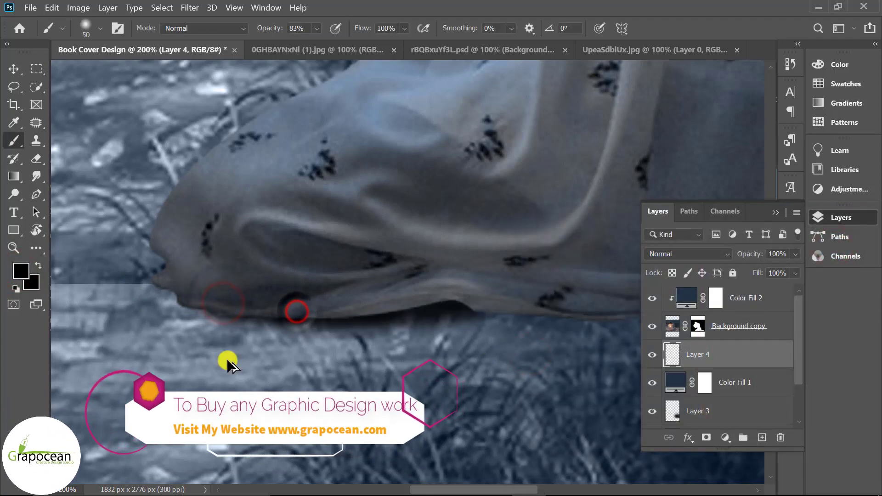
scroll(226, 360, down, 5)
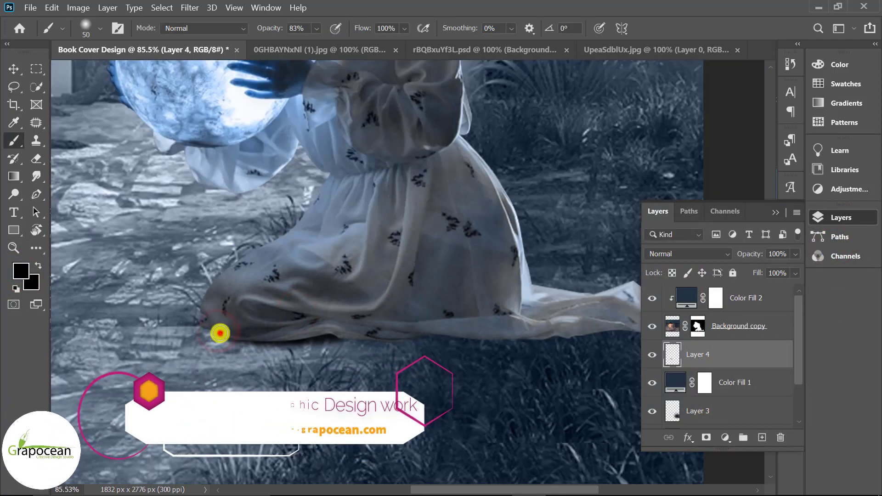
click(219, 332)
drag(348, 334, 463, 334)
mouse_move(529, 357)
mouse_down()
mouse_move(424, 317)
mouse_move(523, 321)
mouse_up()
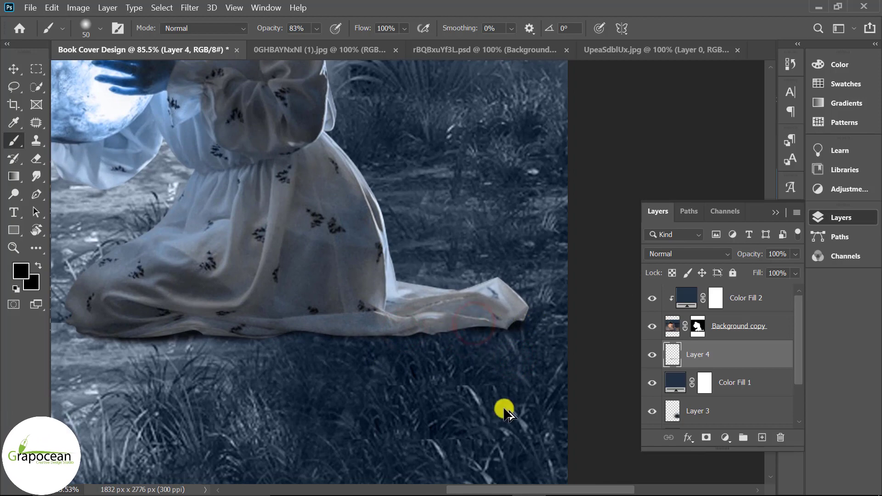
key(ctrl+0)
scroll(514, 413, down, 3)
- Unlock the temple photo and drag it into the book cover document
key(v)
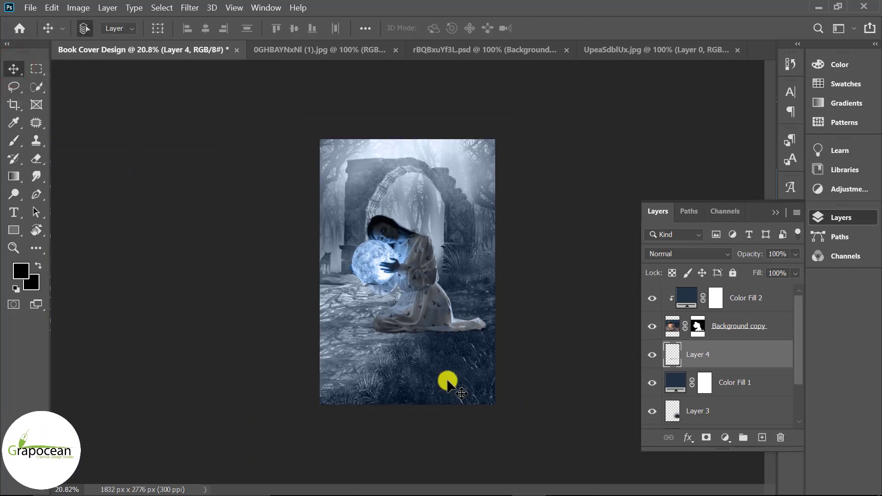
scroll(441, 262, up, 1)
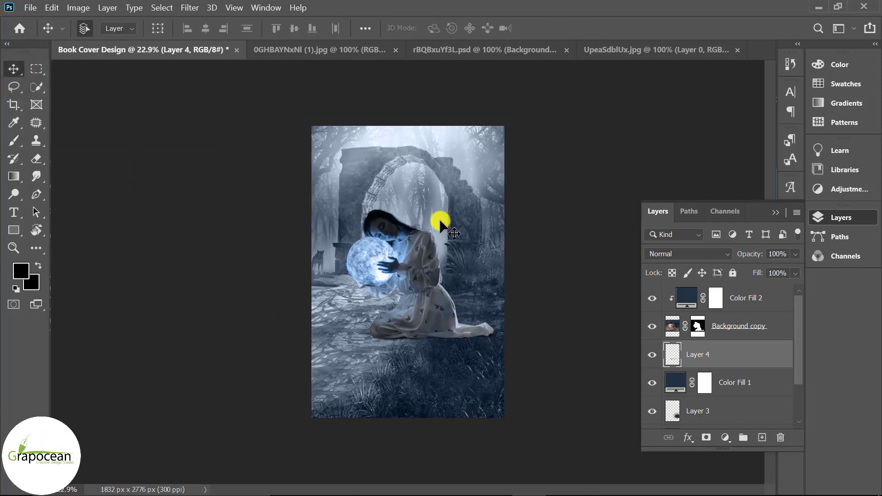
click(639, 51)
click(484, 50)
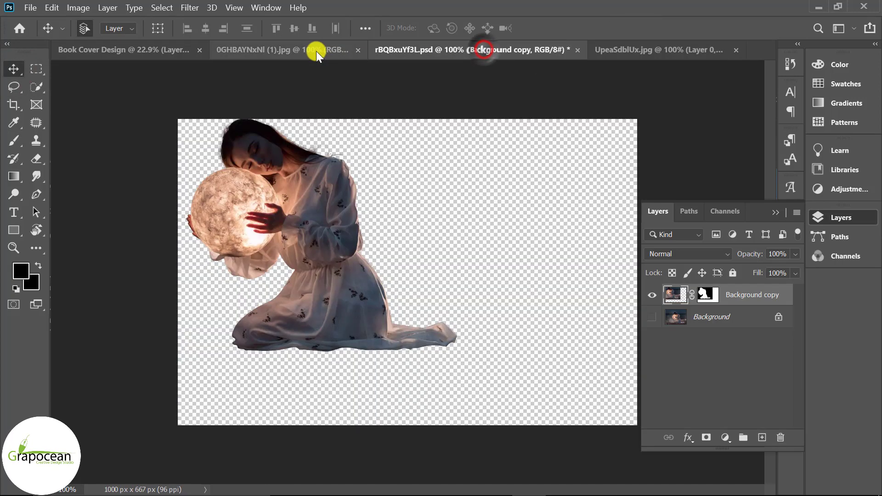
click(293, 50)
click(781, 299)
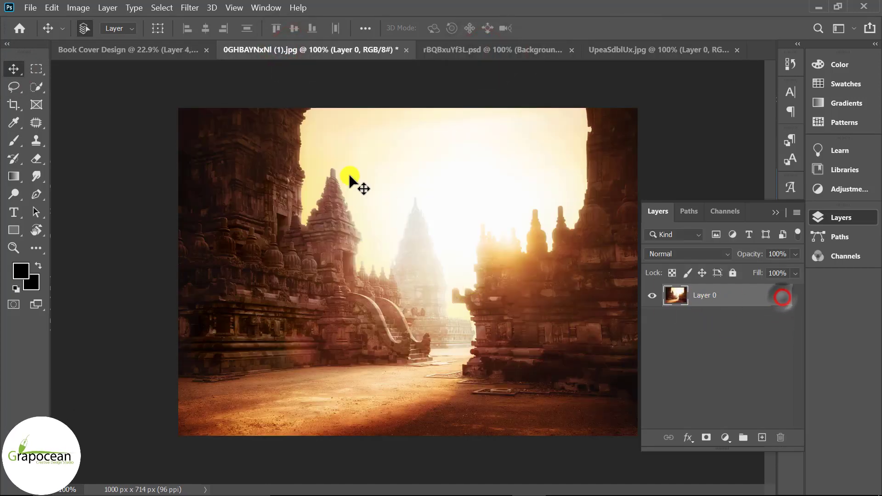
mouse_move(342, 151)
mouse_down()
mouse_move(129, 78)
mouse_move(376, 250)
mouse_up()
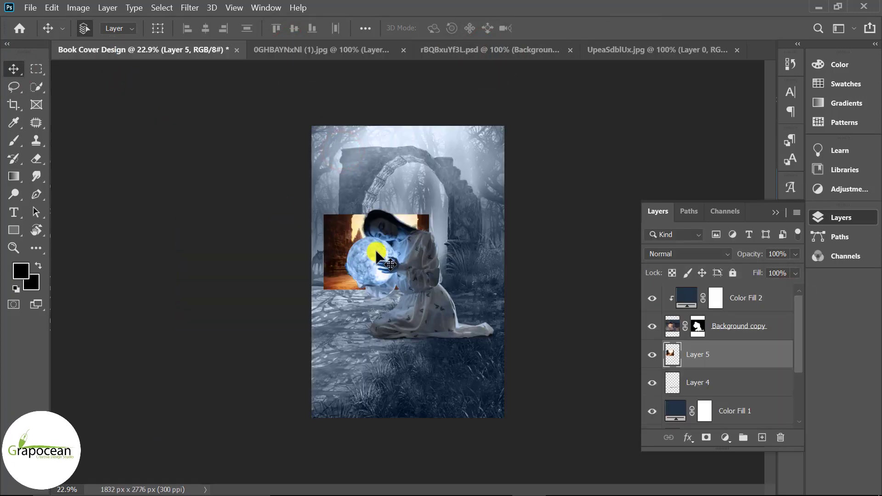
- Scale the temple image up to about 227% and position it over the upper canvas
key(ctrl+t)
drag(430, 293, 492, 336)
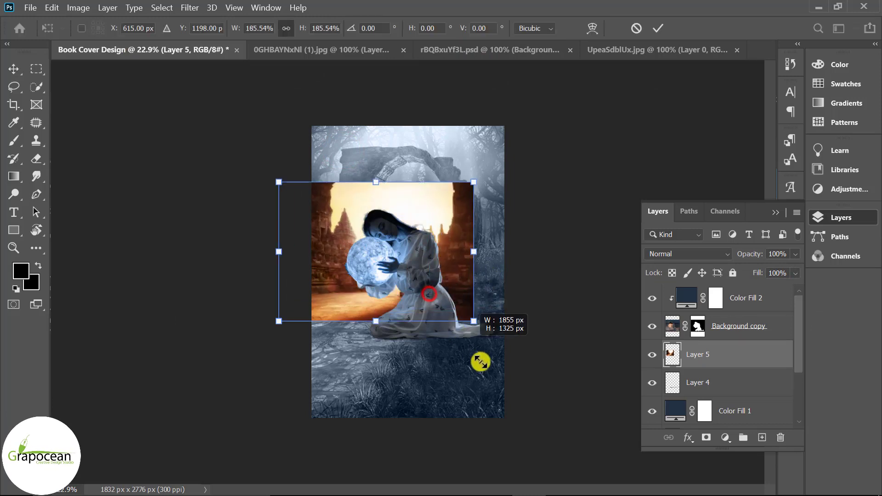
drag(469, 290, 494, 263)
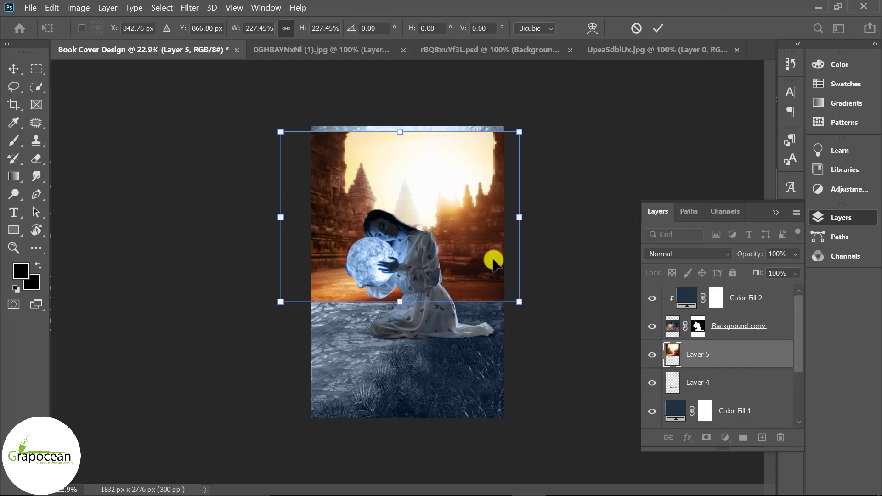
key(Return)
drag(454, 203, 458, 194)
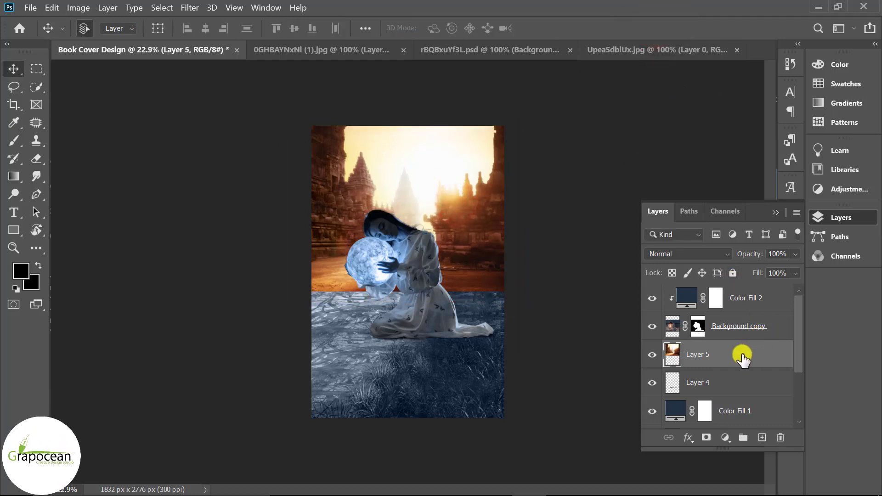
- Move Layer 5 below Layer 2 copy and add a layer mask to Layer 2 copy
drag(743, 357, 735, 469)
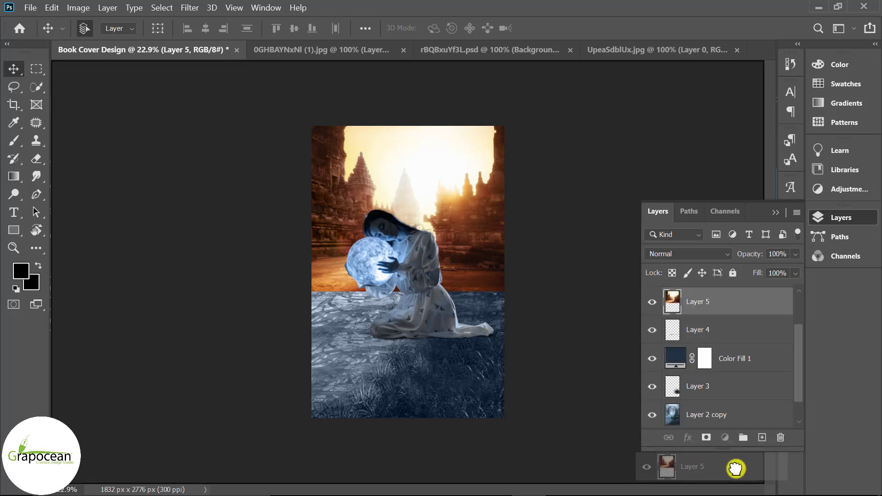
drag(736, 468, 728, 401)
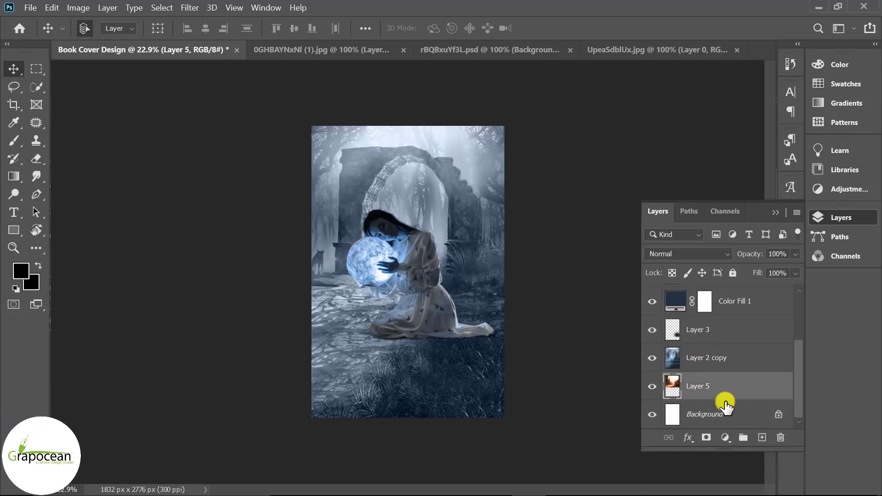
click(707, 363)
click(706, 438)
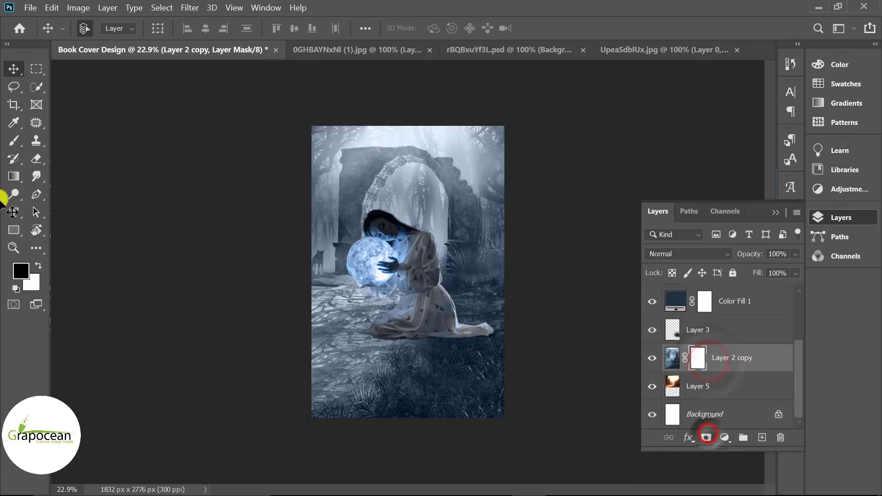
- With a larger soft brush, mask out the area above the woman's head and the upper-left towers
click(13, 140)
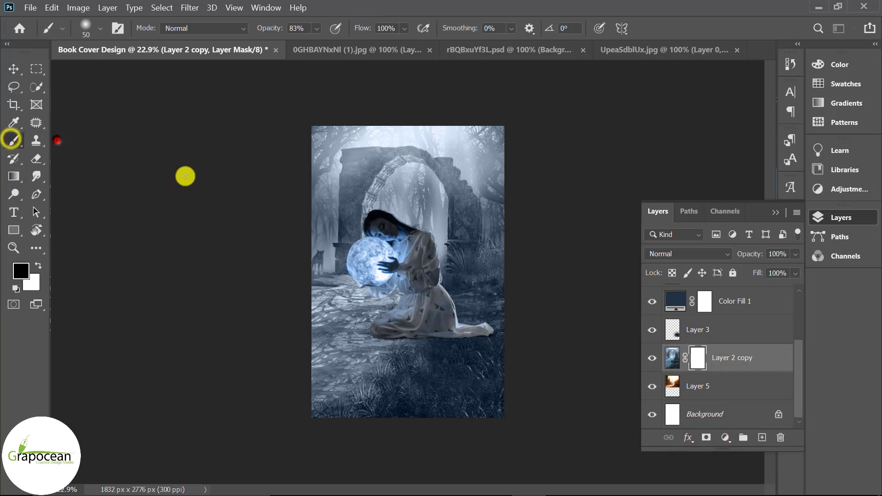
key(bracketright)
key(bracketright)
key(bracketright)
key(bracketright)
click(398, 205)
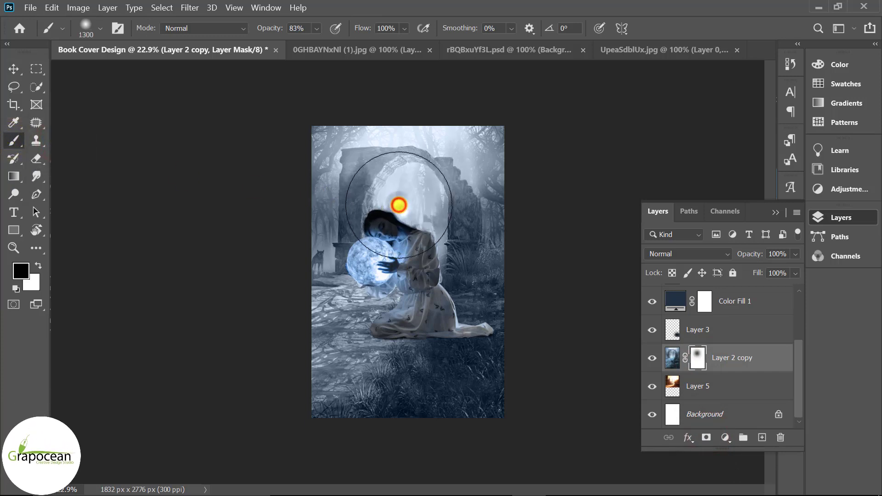
mouse_move(417, 218)
mouse_down()
mouse_move(374, 167)
mouse_move(374, 205)
mouse_move(387, 167)
mouse_move(382, 184)
mouse_up()
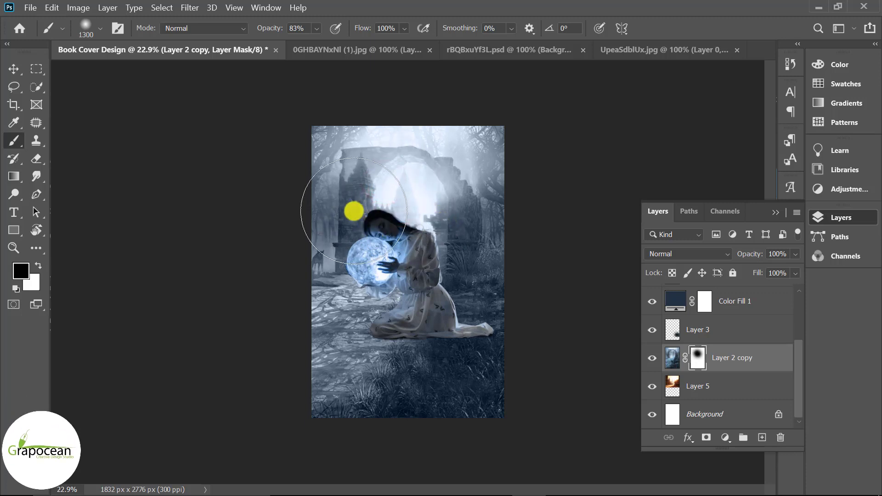
mouse_move(351, 142)
mouse_down()
mouse_move(354, 199)
mouse_move(348, 184)
mouse_up()
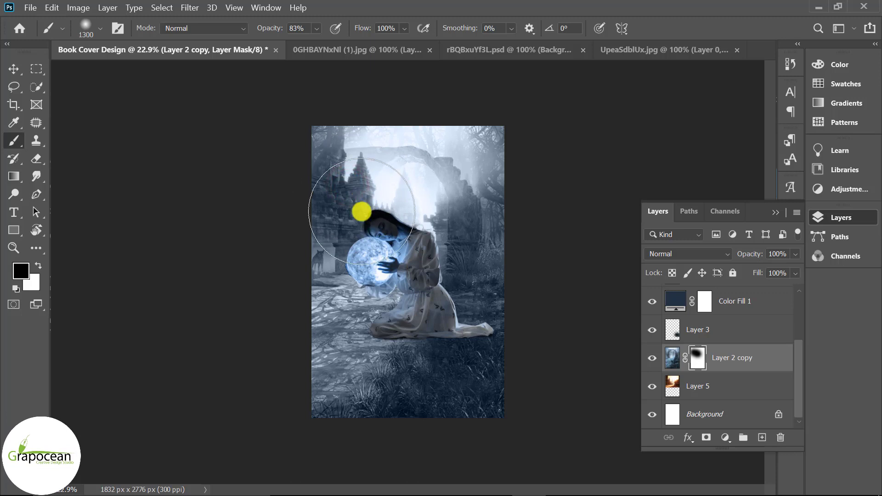
- Zoom in and keep masking around the upper-left tower and glowing moon to show the temple
key(ctrl+plus)
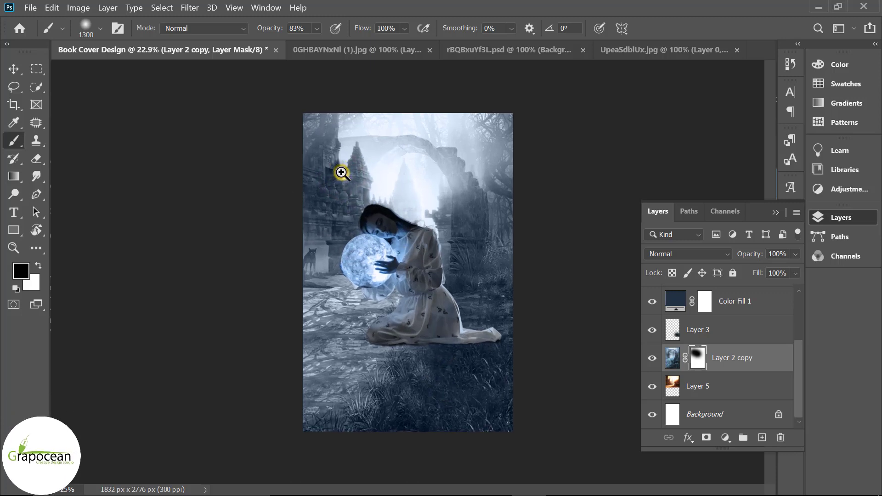
key(ctrl+plus)
mouse_move(341, 173)
mouse_down()
mouse_move(336, 128)
mouse_move(349, 151)
mouse_up()
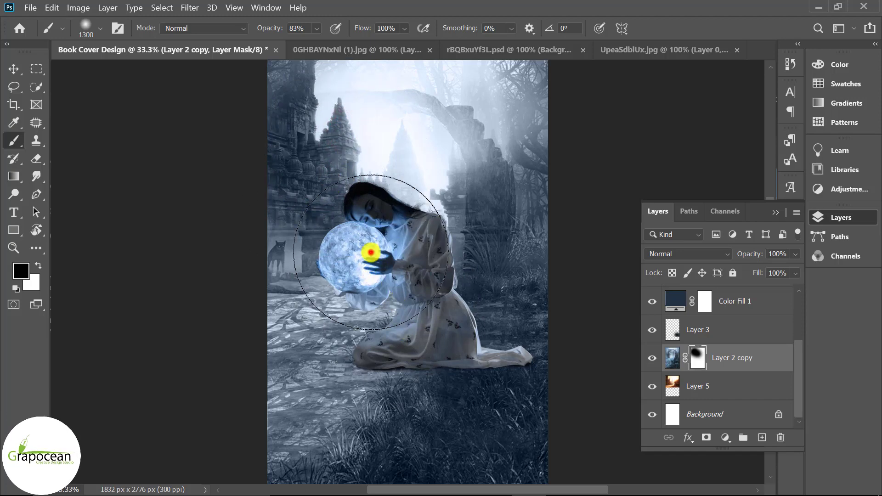
drag(370, 252, 367, 250)
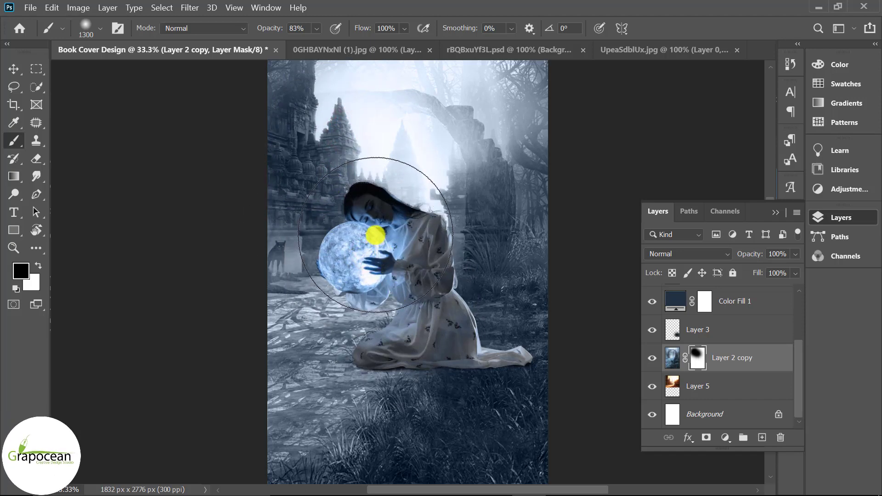
key(bracketleft)
key(bracketleft)
key(bracketleft)
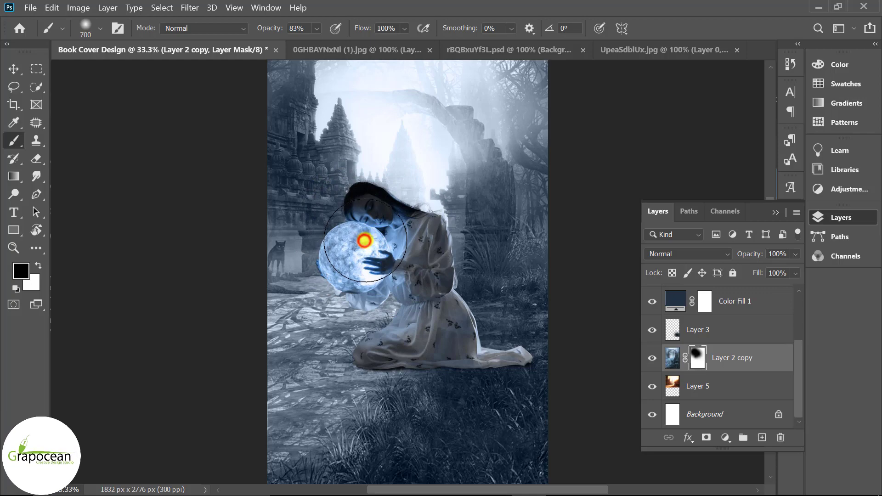
scroll(460, 322, down, 3)
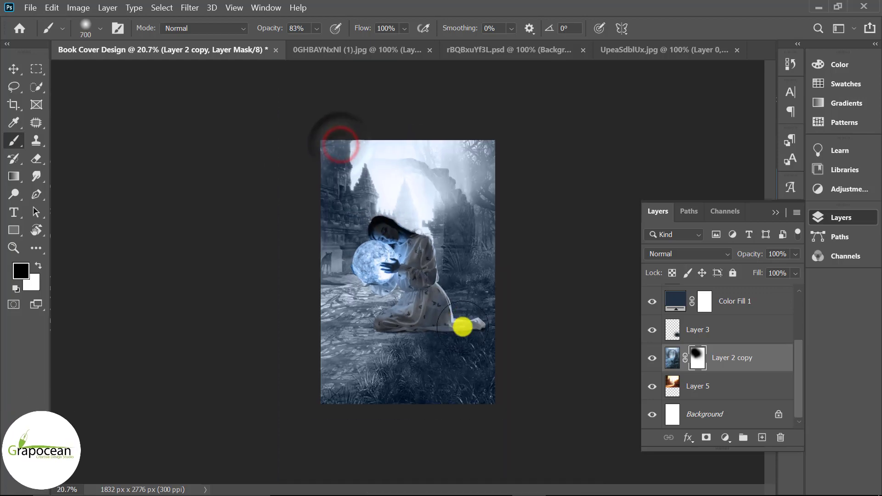
scroll(427, 257, up, 4)
scroll(413, 236, up, 2)
scroll(404, 242, up, 1)
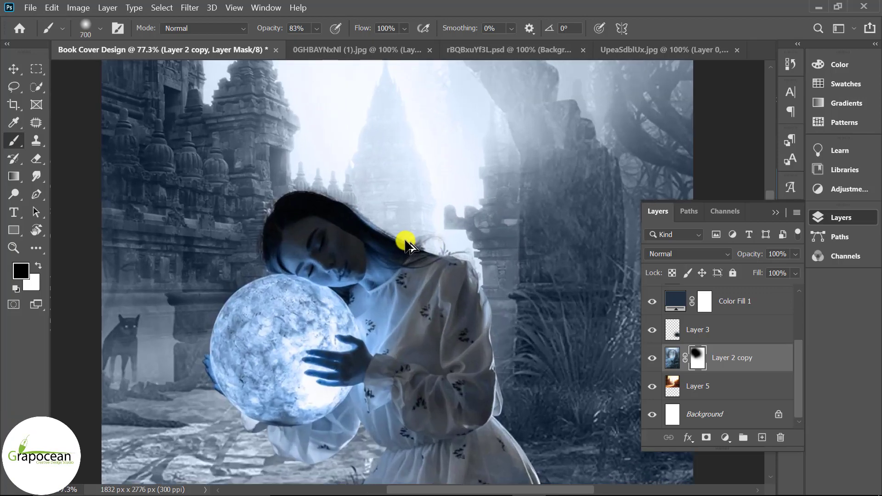
scroll(404, 242, up, 1)
scroll(459, 322, down, 2)
scroll(510, 374, down, 2)
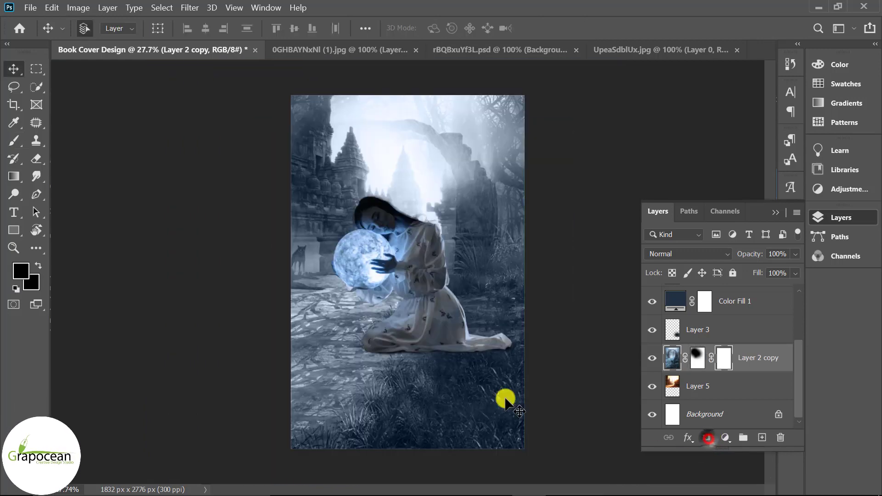
- Add Layer 6 and move it above Layer 3, then add Layer 7 above Layer 3
click(762, 437)
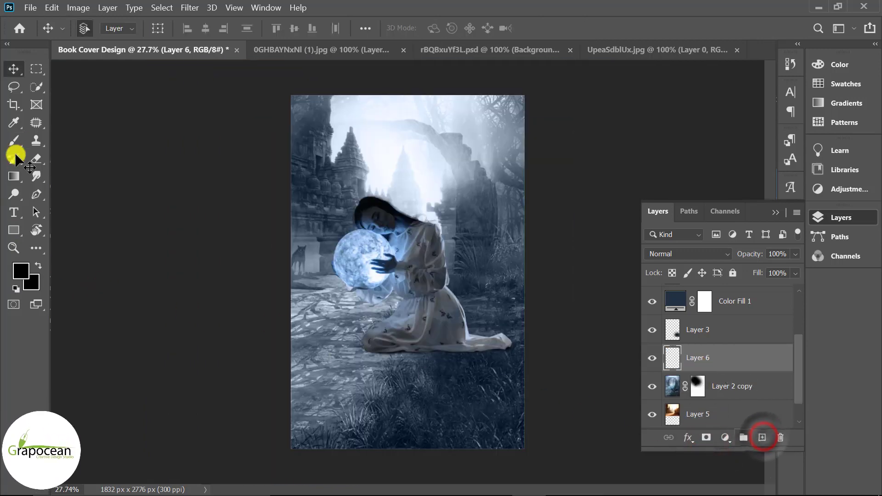
click(14, 140)
key(bracketleft)
key(bracketleft)
key(bracketleft)
drag(698, 358, 718, 305)
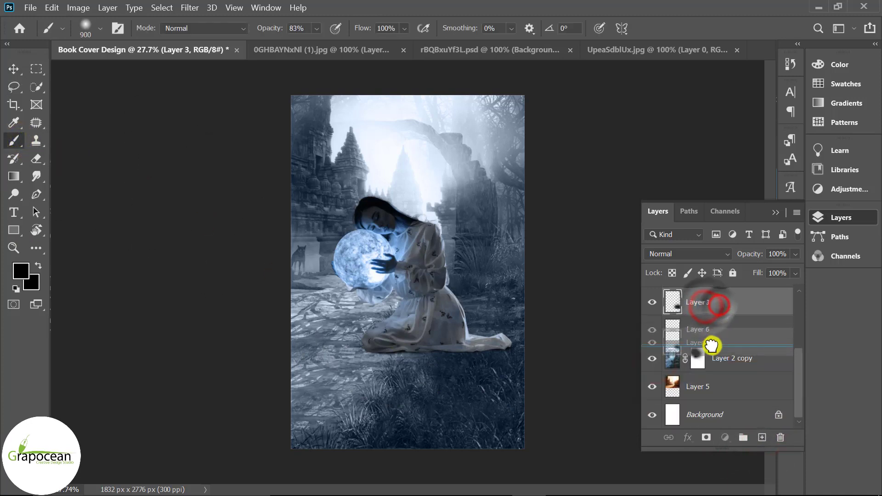
click(691, 335)
click(762, 437)
- Paint a flattened 1100 px soft black shadow on the grass under the dress on Layer 7
click(484, 344)
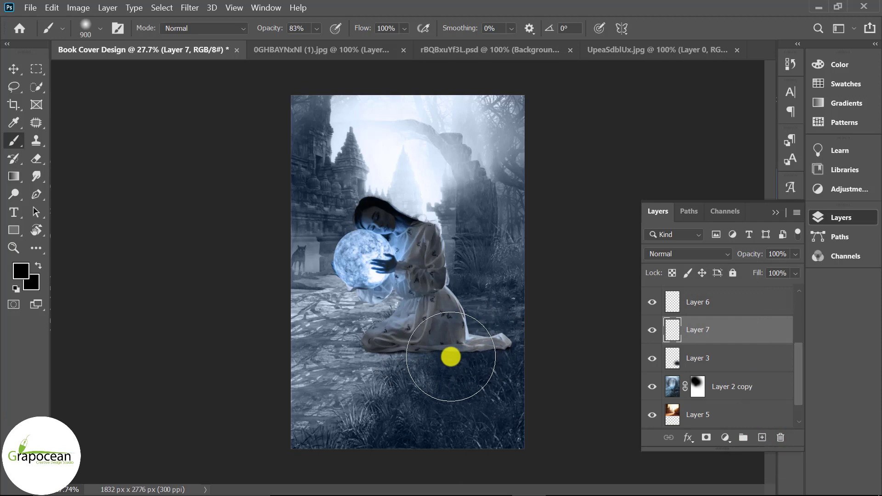
alt+right_click(449, 357)
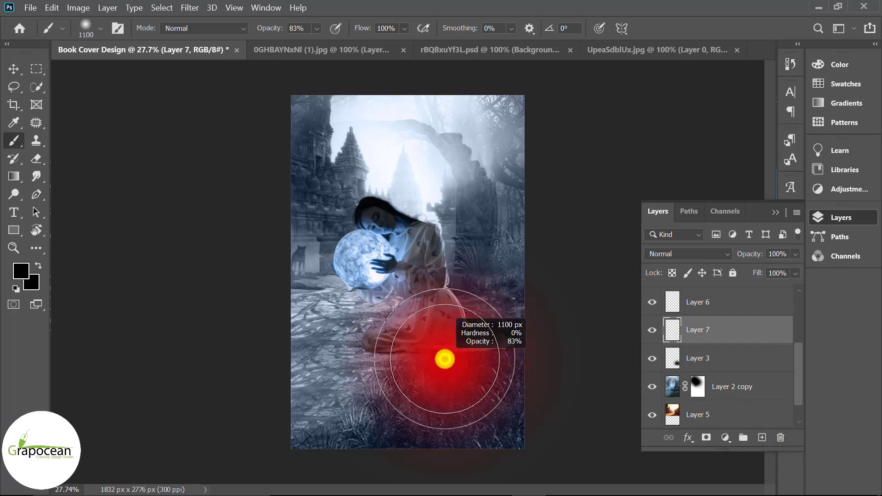
right_click(454, 356)
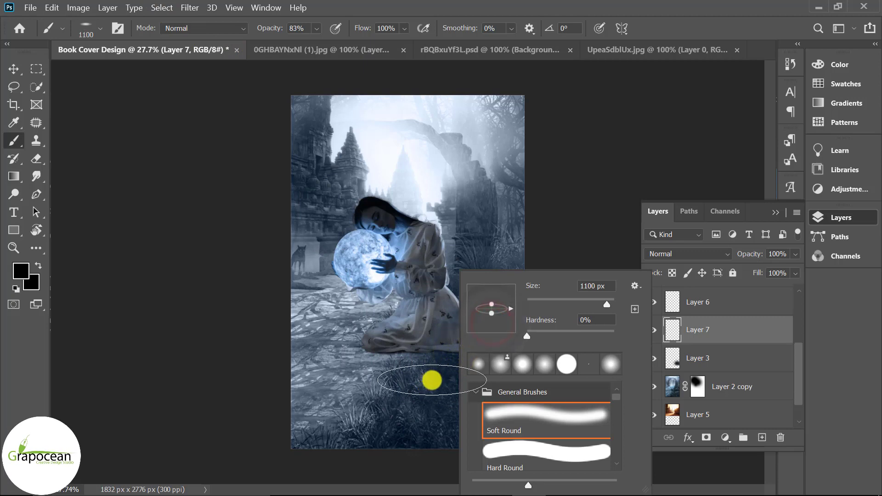
click(432, 380)
mouse_move(429, 371)
mouse_down()
mouse_move(435, 361)
mouse_move(394, 363)
mouse_up()
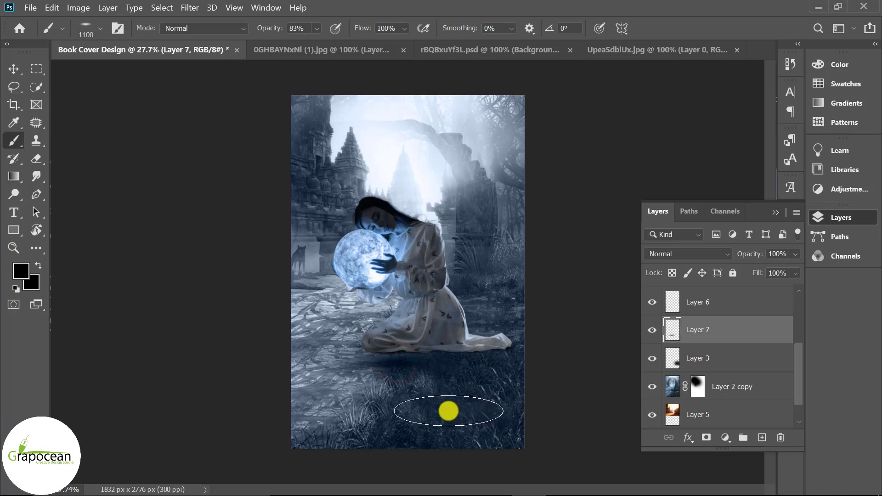
scroll(540, 448, down, 3)
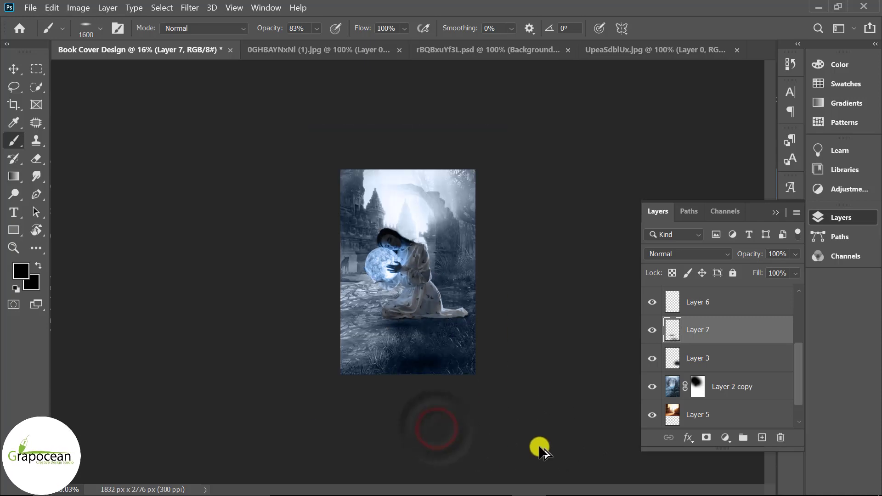
scroll(509, 348, up, 2)
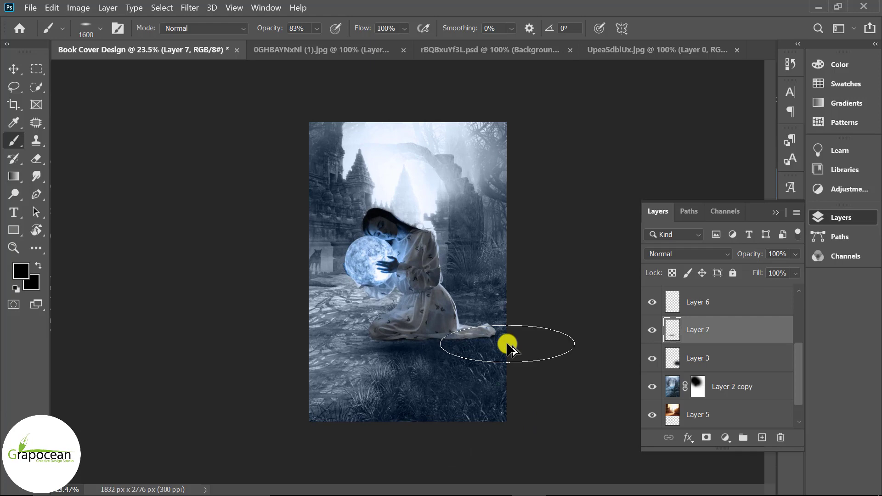
- Switch back to the Move tool and select the Color Fill 2 layer
click(25, 73)
scroll(453, 325, up, 3)
click(456, 326)
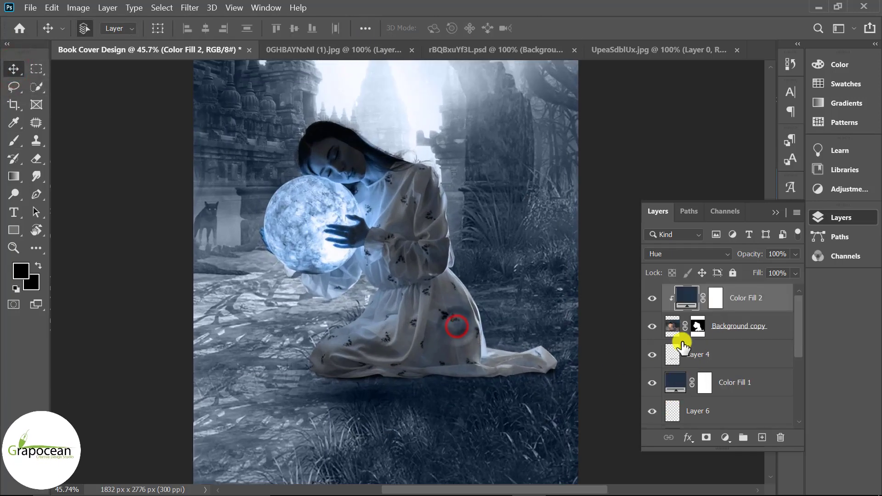
- Toggle the woman layer's visibility to compare the composite with and without her
scroll(680, 354, down, 2)
scroll(679, 363, down, 2)
scroll(395, 236, up, 2)
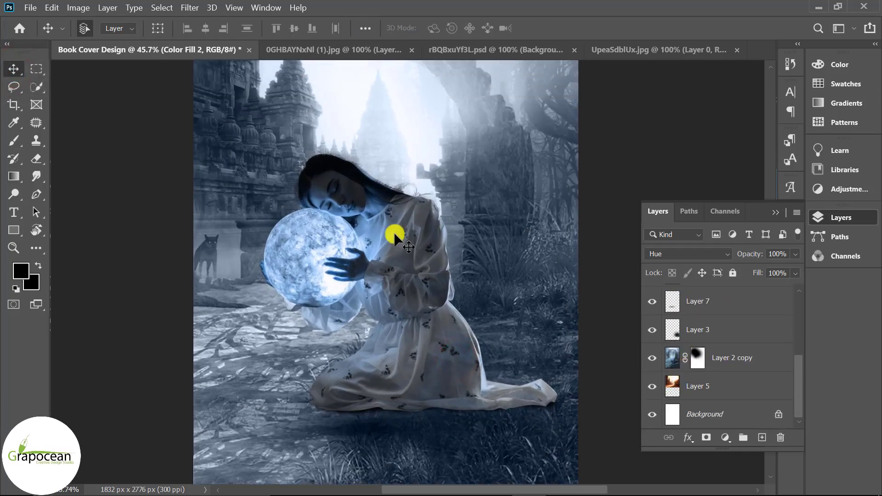
click(390, 228)
click(654, 327)
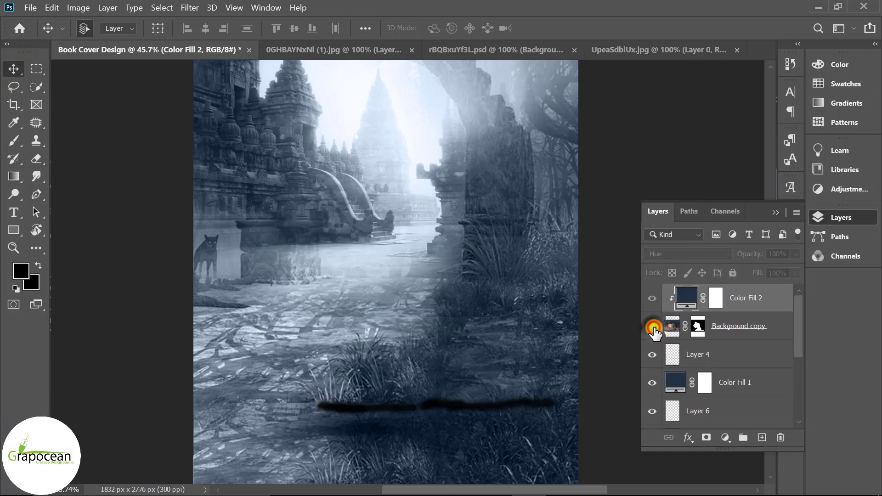
- Apply Background copy's layer mask and duplicate it as Background copy 2 for transforming
right_click(736, 329)
click(730, 362)
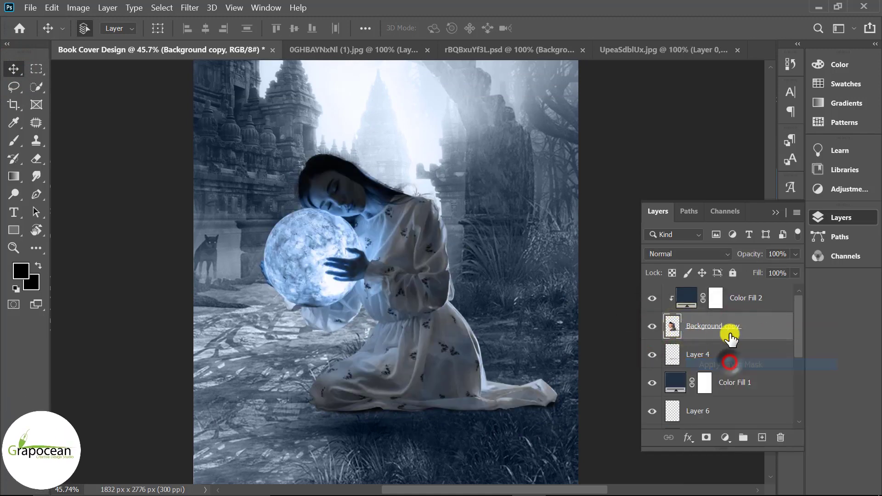
click(726, 328)
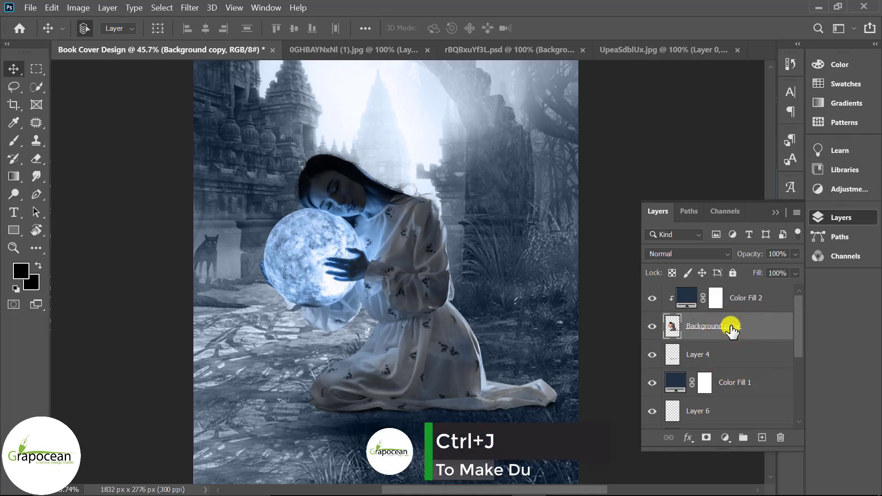
key(ctrl+j)
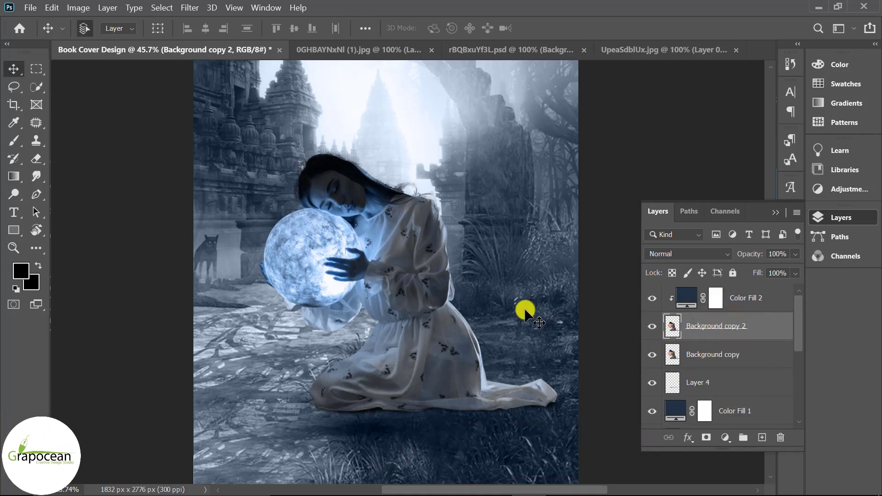
key(ctrl+t)
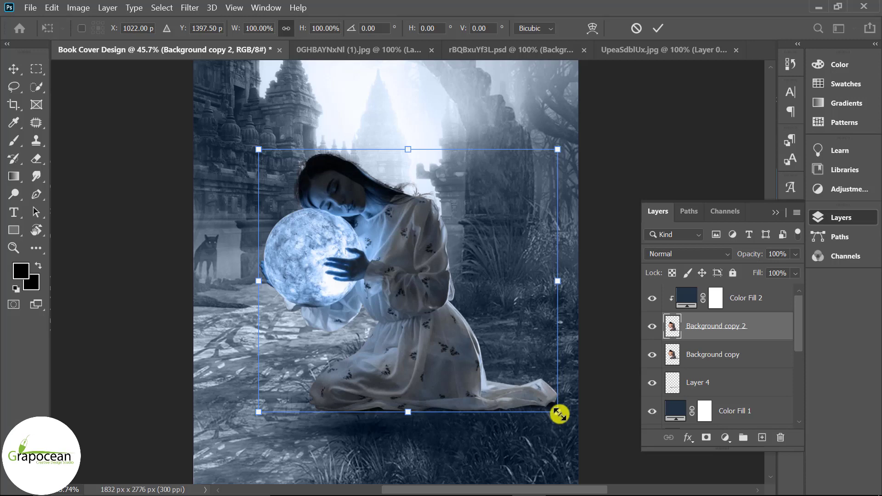
- Enlarge Background copy to about 105.73% behind its duplicate and open its Blending Options
drag(559, 414, 565, 420)
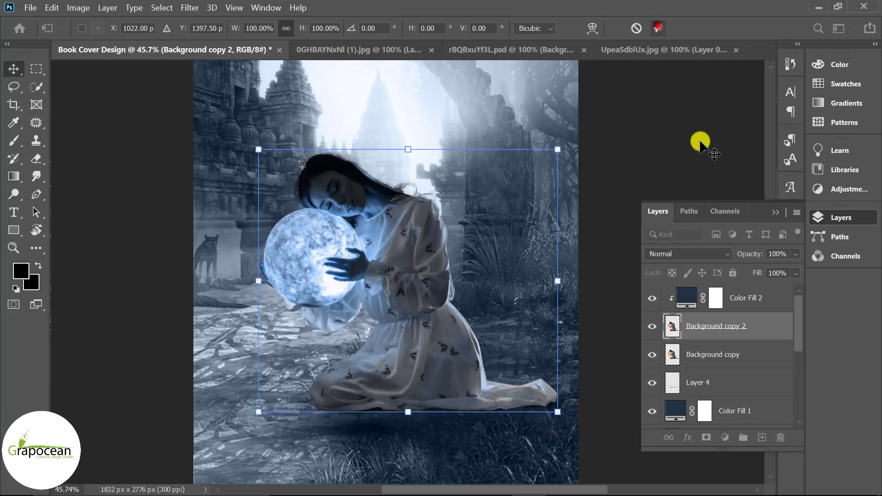
click(658, 28)
click(705, 354)
key(ctrl+t)
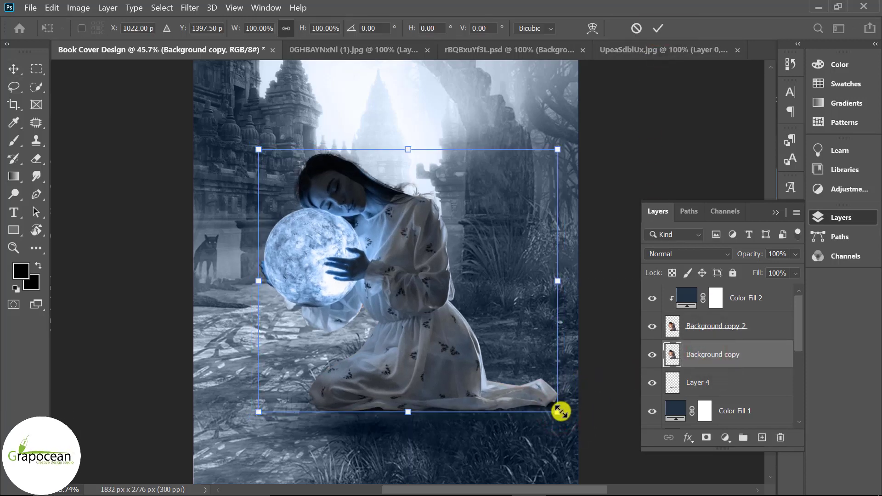
mouse_move(564, 415)
mouse_down()
mouse_move(581, 431)
mouse_move(565, 419)
mouse_up()
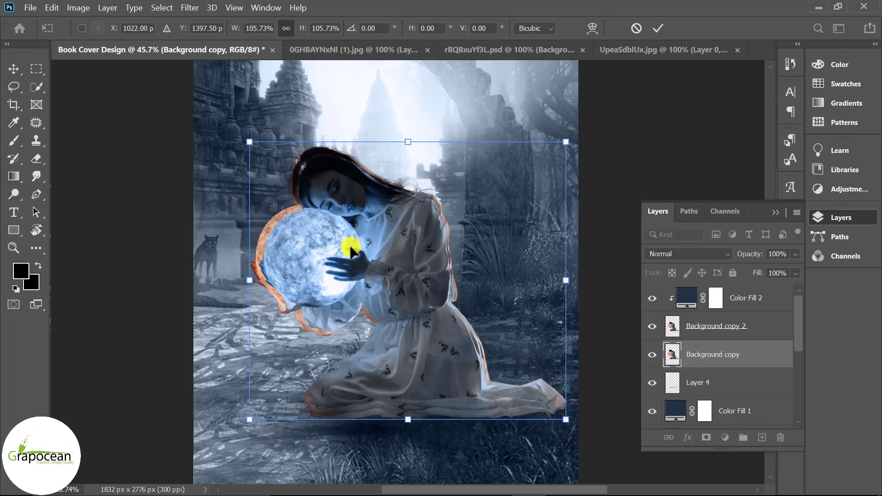
click(656, 28)
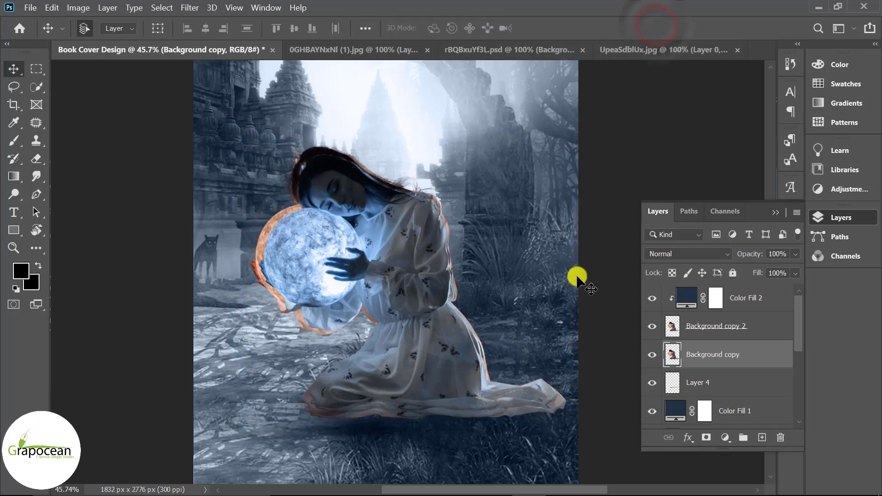
right_click(761, 360)
click(602, 23)
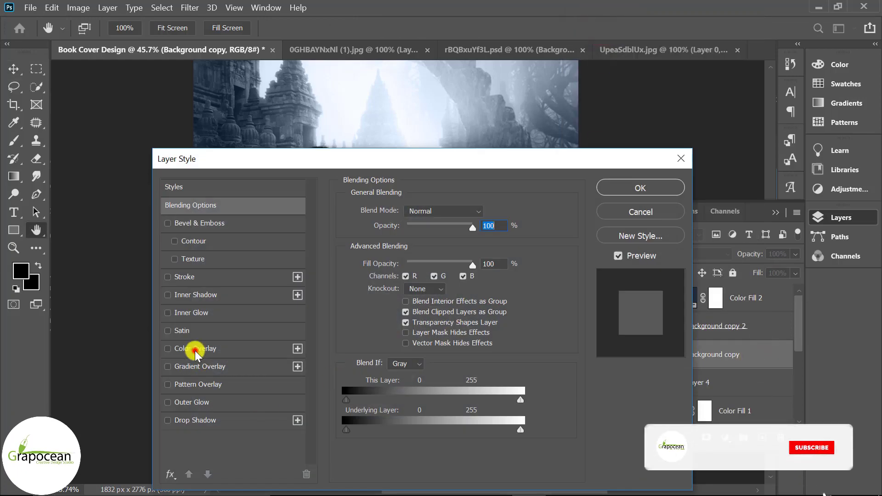
- Give Background copy a Color Overlay in blue sampled from the glowing moon
click(196, 349)
mouse_move(368, 164)
mouse_down()
mouse_move(503, 271)
mouse_move(634, 257)
mouse_move(388, 346)
mouse_up()
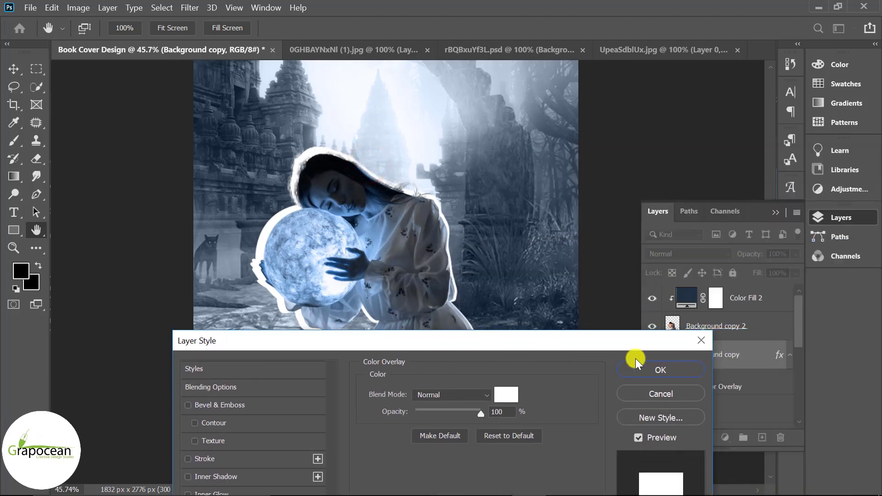
click(514, 394)
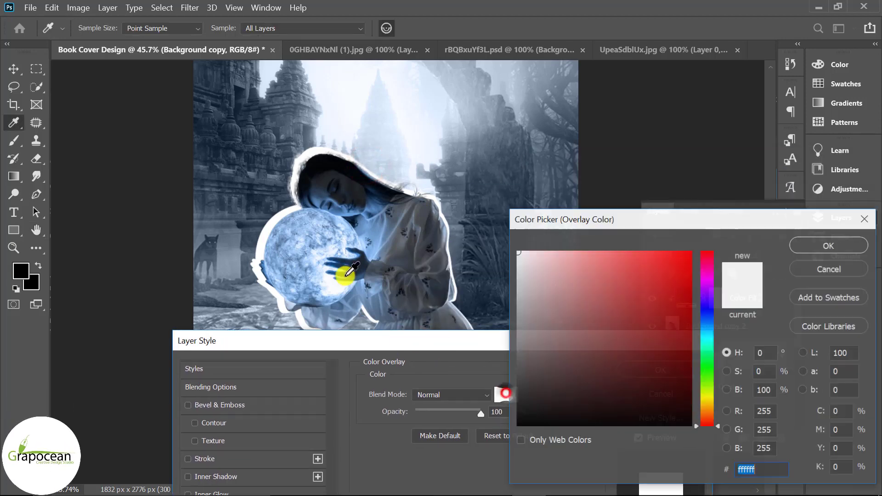
click(309, 242)
click(808, 247)
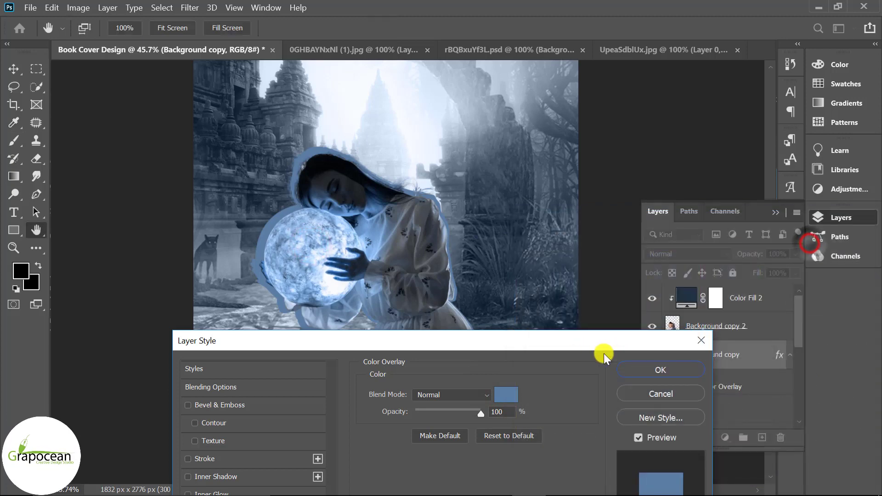
click(665, 362)
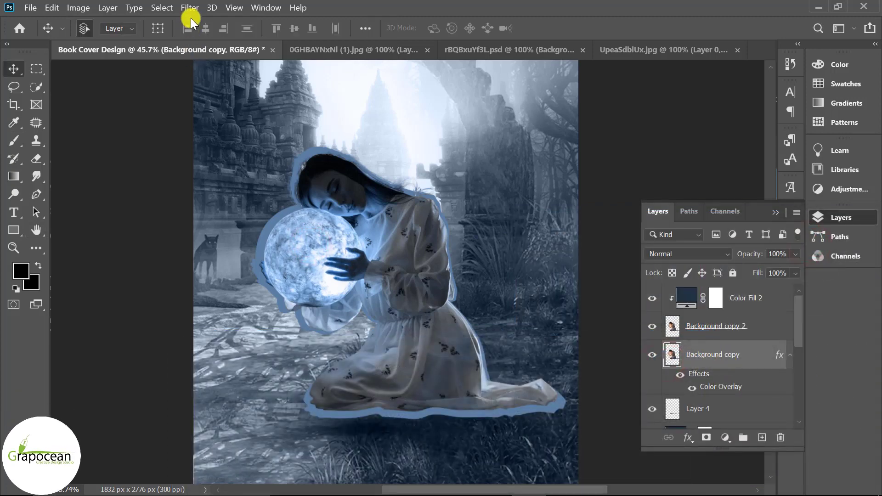
click(190, 8)
mouse_move(197, 152)
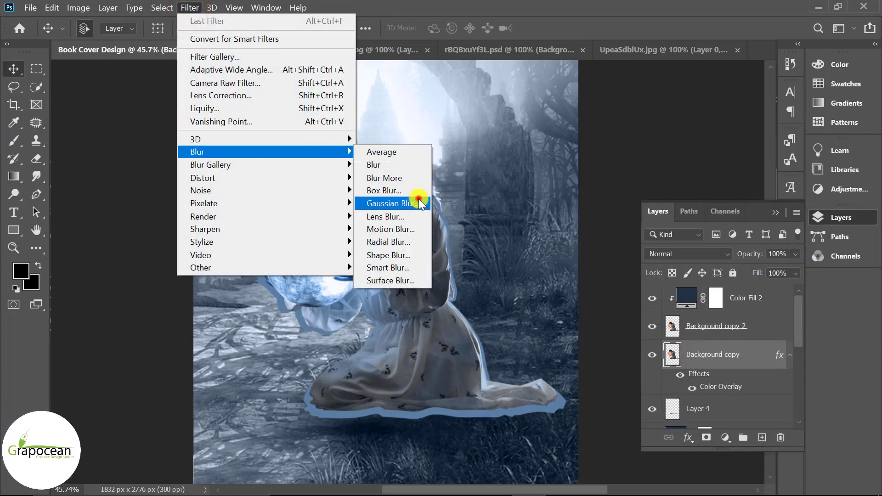
- Apply a Gaussian Blur to soften the blue rim on Background copy
click(420, 203)
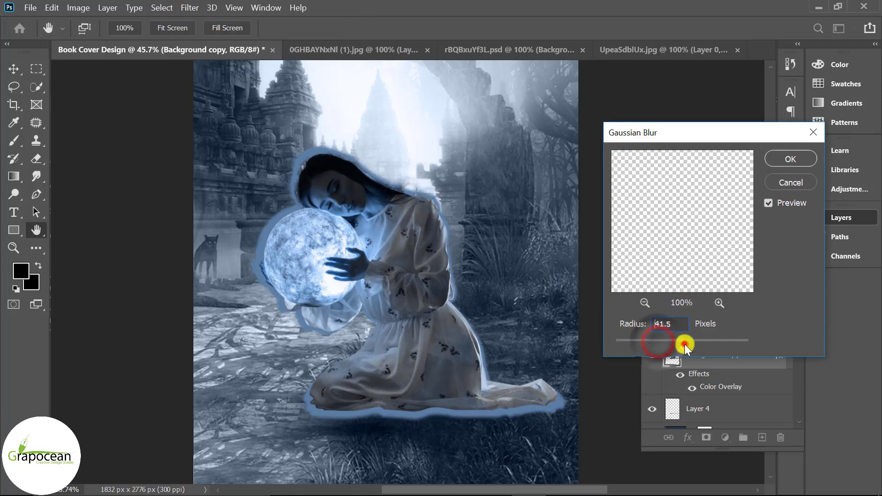
click(790, 158)
click(689, 254)
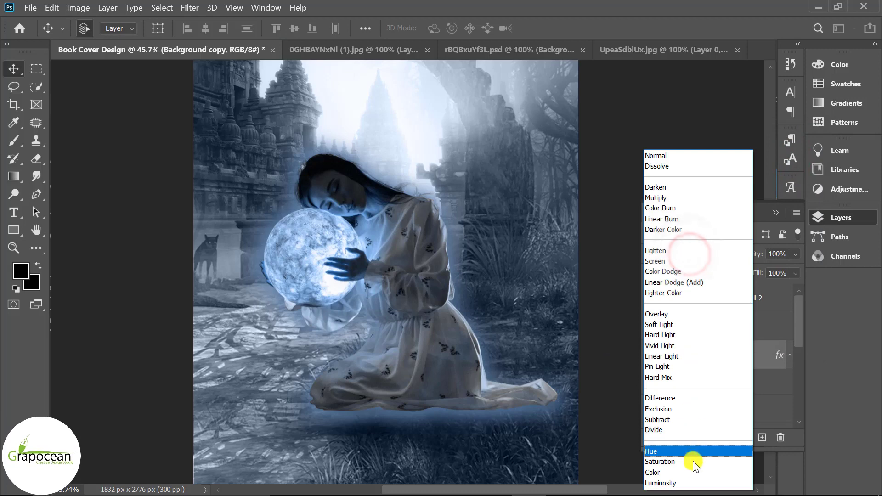
click(588, 423)
- Convert Background copy to a smart object in Linear Dodge (Add) mode and add a layer mask
right_click(732, 357)
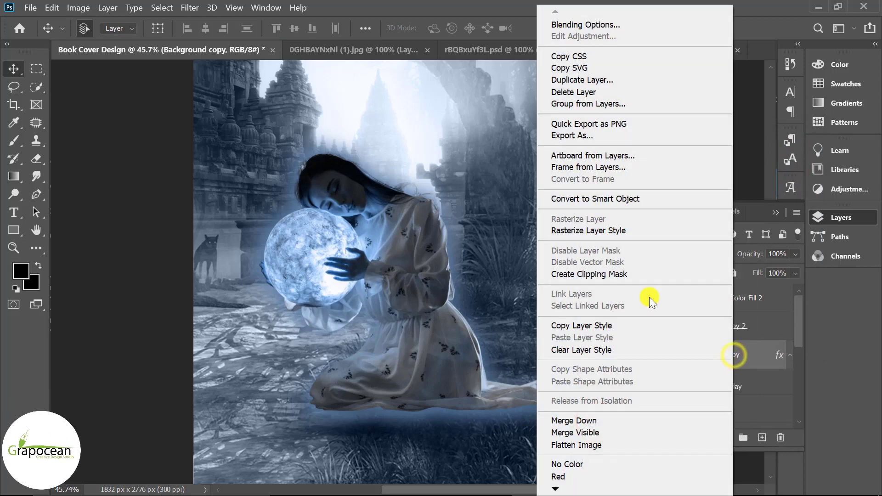
click(605, 197)
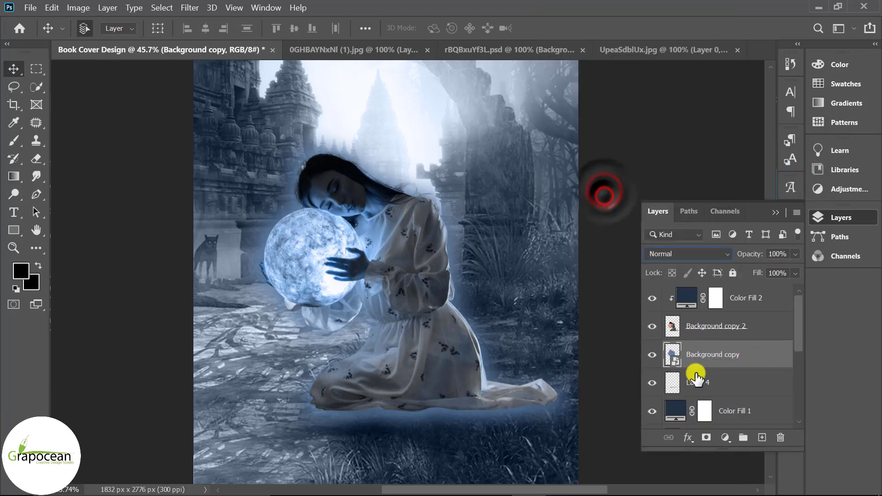
click(678, 260)
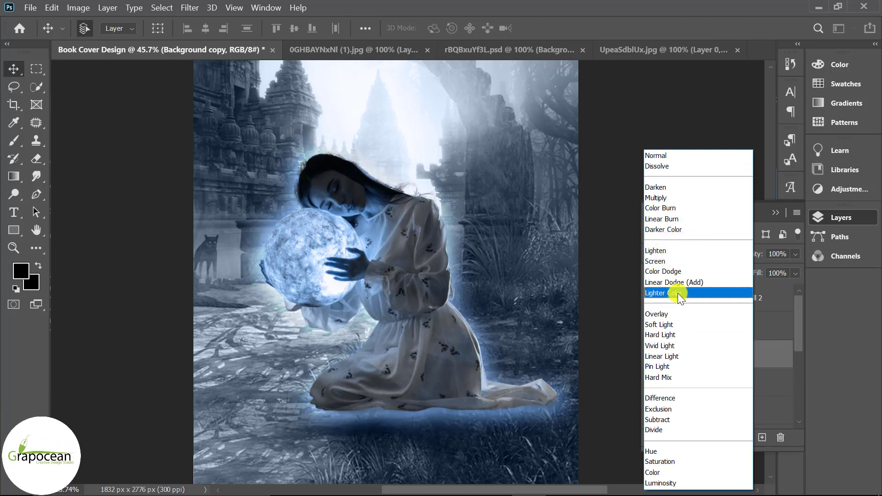
click(678, 282)
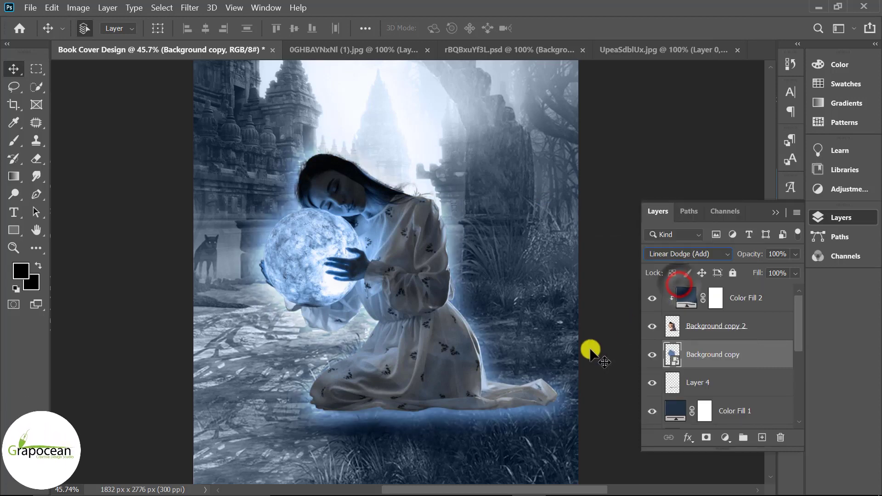
click(714, 440)
- Paint black on the mask along the bottom to hide the glow over the foreground grass
click(14, 140)
click(50, 139)
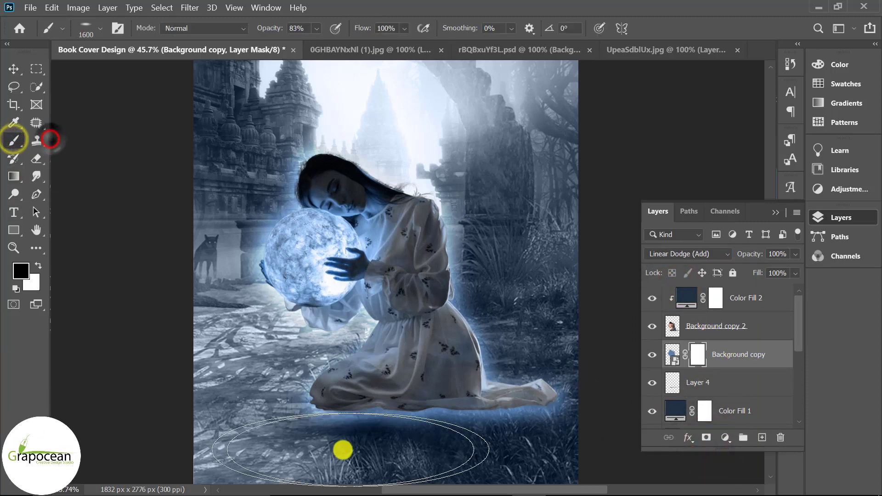
drag(337, 443, 309, 441)
drag(515, 438, 644, 444)
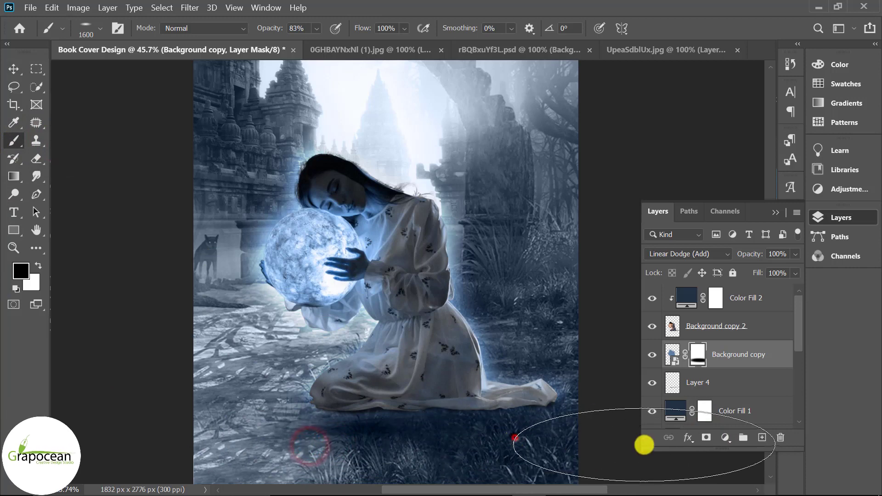
drag(565, 423, 337, 436)
drag(391, 418, 399, 445)
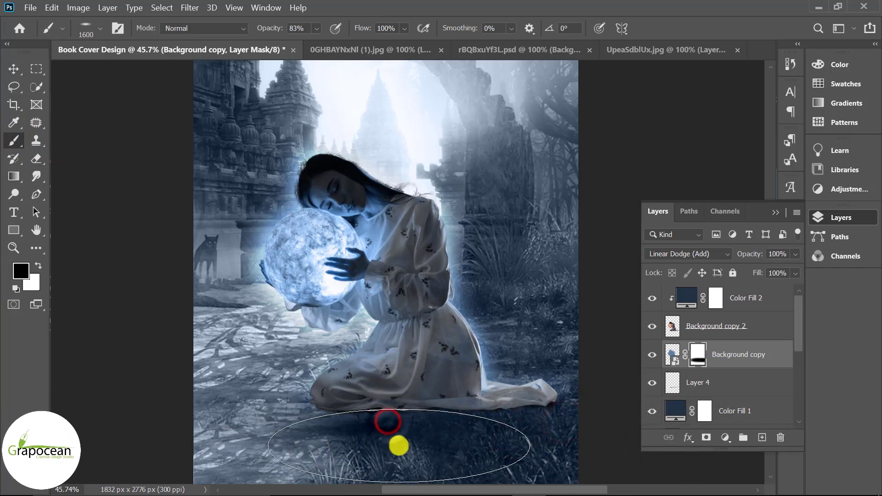
scroll(399, 445, down, 3)
click(18, 60)
- Add a dark navy (213145) Solid Color fill layer above Layer 2 copy
click(478, 405)
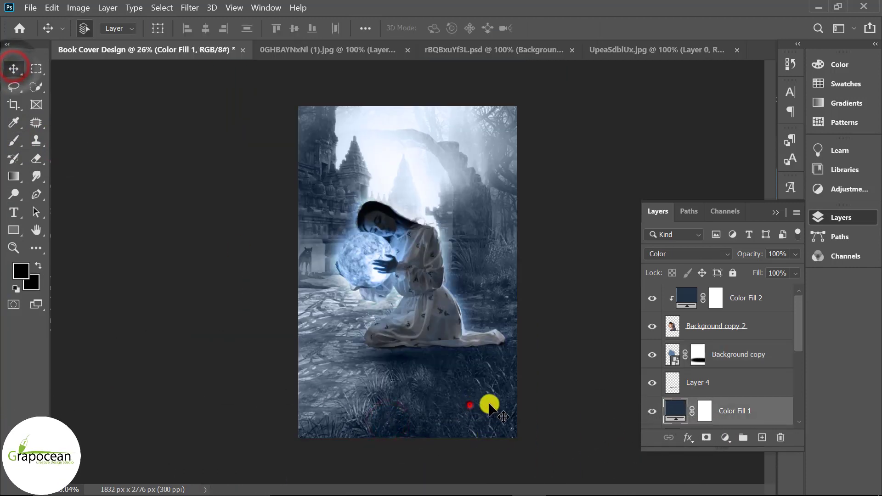
scroll(748, 404, down, 3)
scroll(747, 406, down, 2)
scroll(747, 406, down, 1)
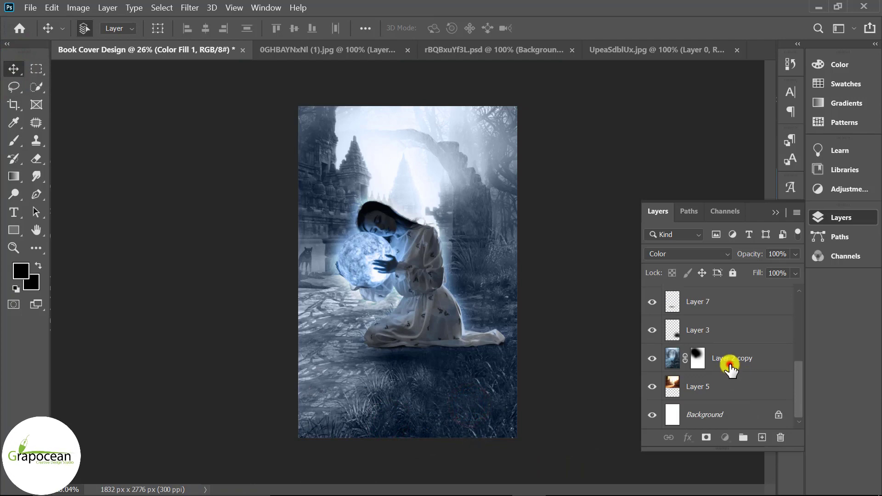
click(731, 368)
click(725, 438)
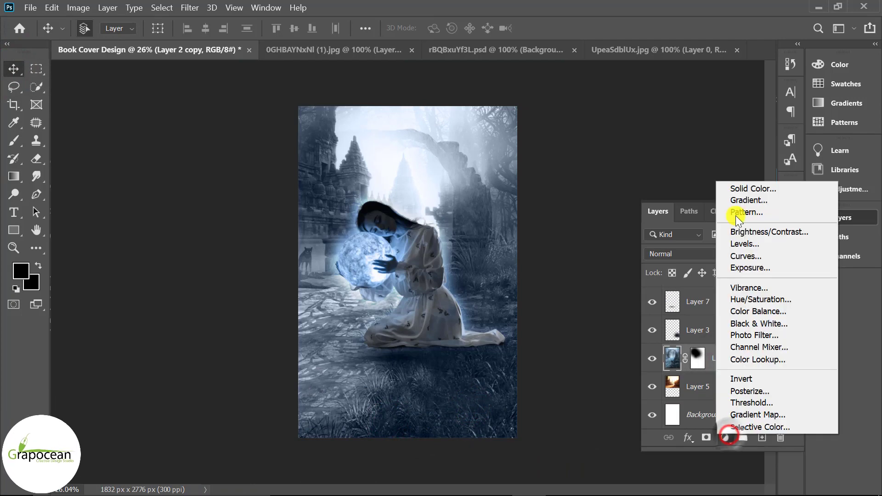
click(749, 188)
text(213145)
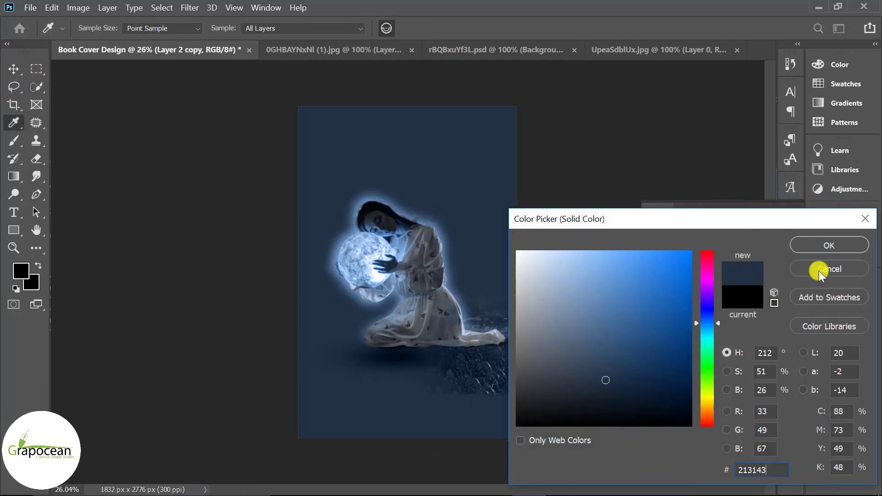
click(829, 244)
- Move Color Fill 3 above Layer 3, change it to near-black 02060a, and invert its mask to black
scroll(717, 409, up, 1)
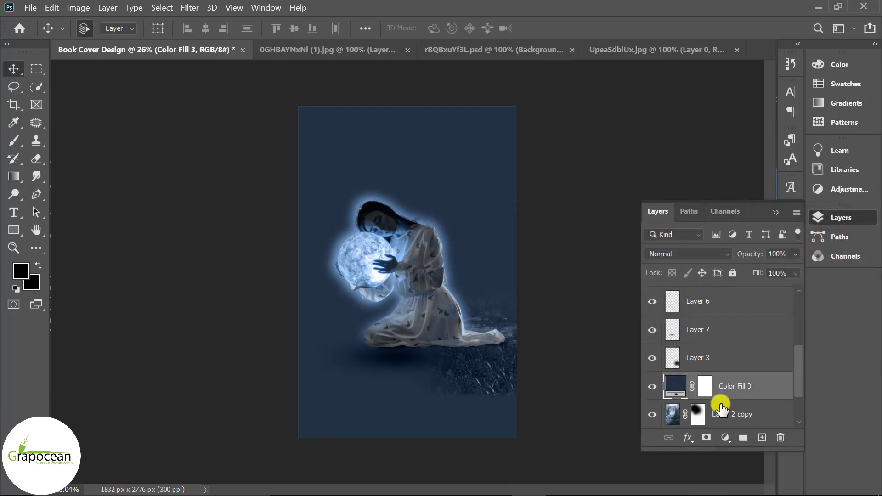
drag(738, 386, 732, 347)
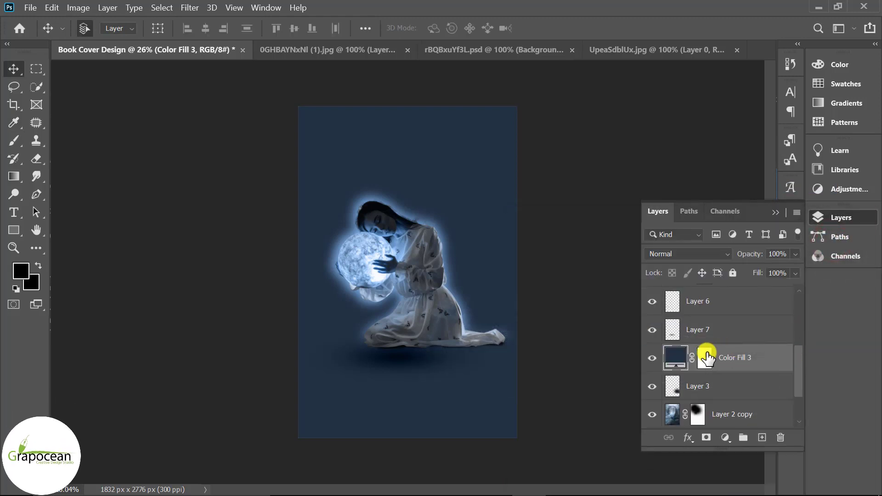
click(706, 358)
double_click(673, 357)
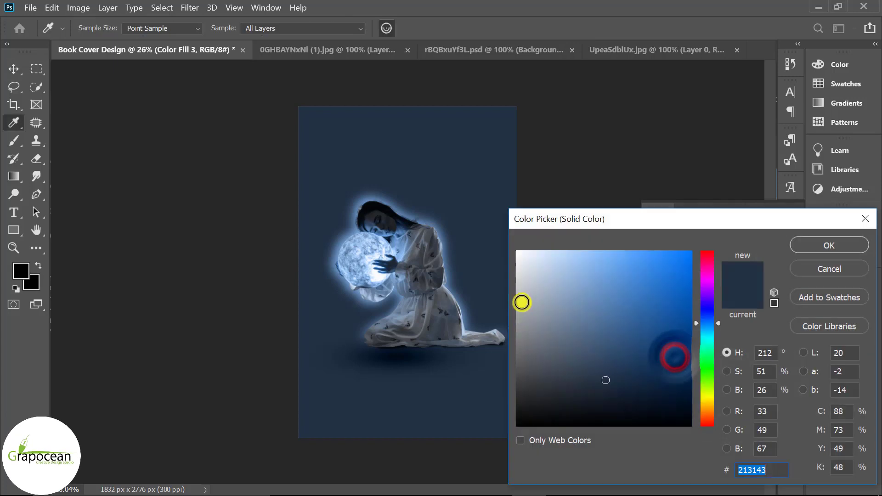
drag(621, 399, 663, 419)
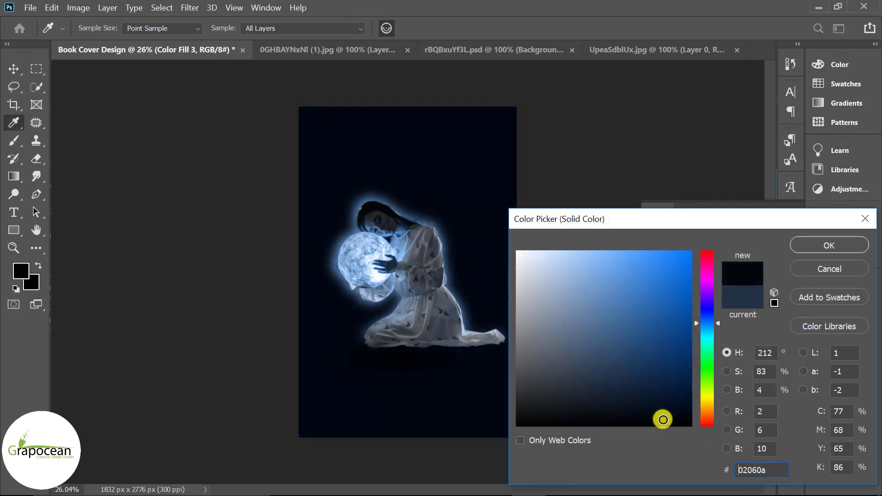
click(831, 246)
click(704, 360)
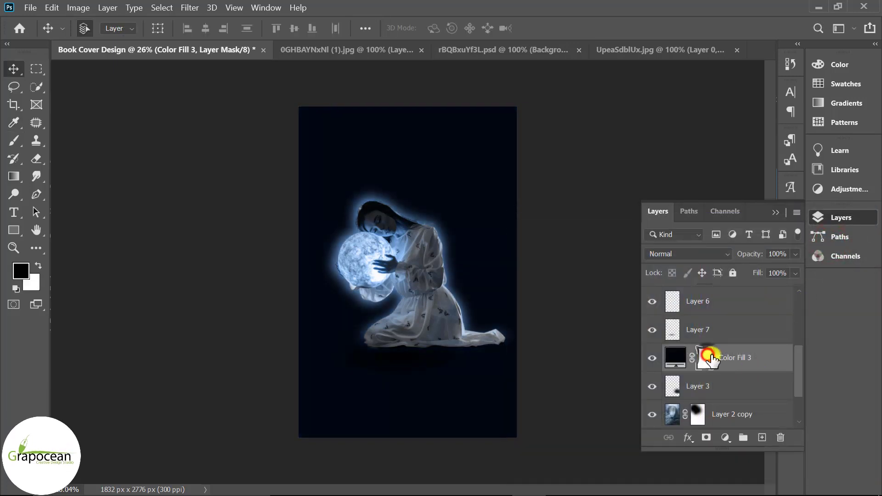
key(ctrl+i)
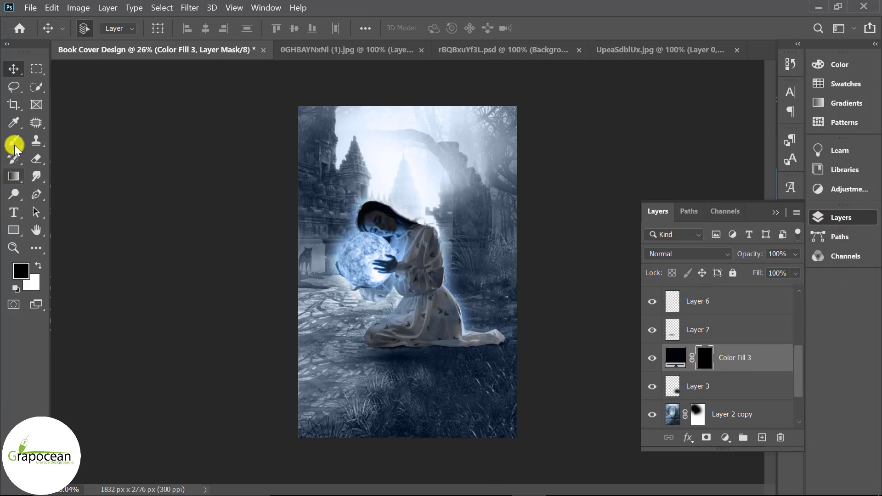
- Select the Brush tool with a Soft Round tip at 1600 px
right_click(15, 148)
click(69, 138)
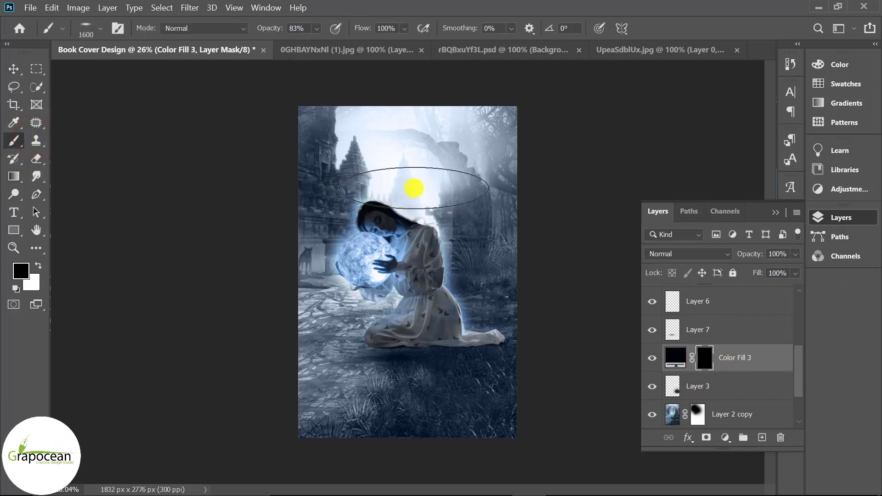
right_click(415, 188)
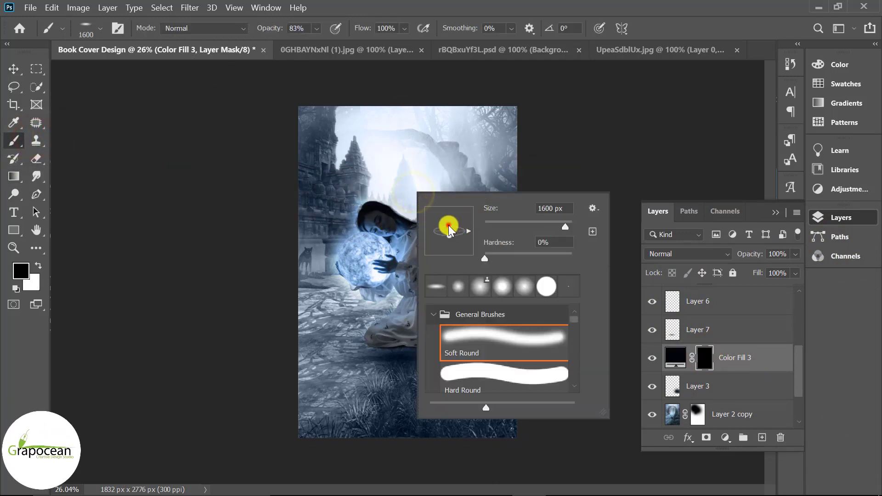
click(426, 174)
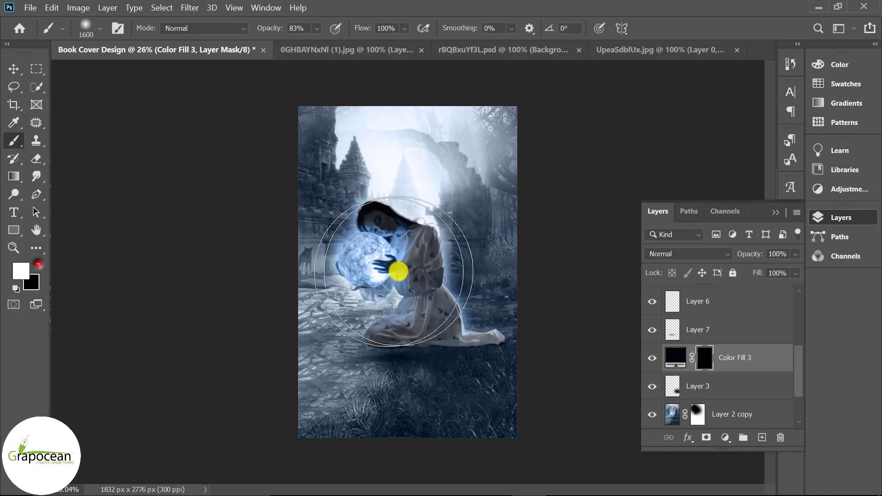
- Paint the Color Fill 3 mask to darken behind the woman, around her head and the lower ground
drag(398, 271, 473, 191)
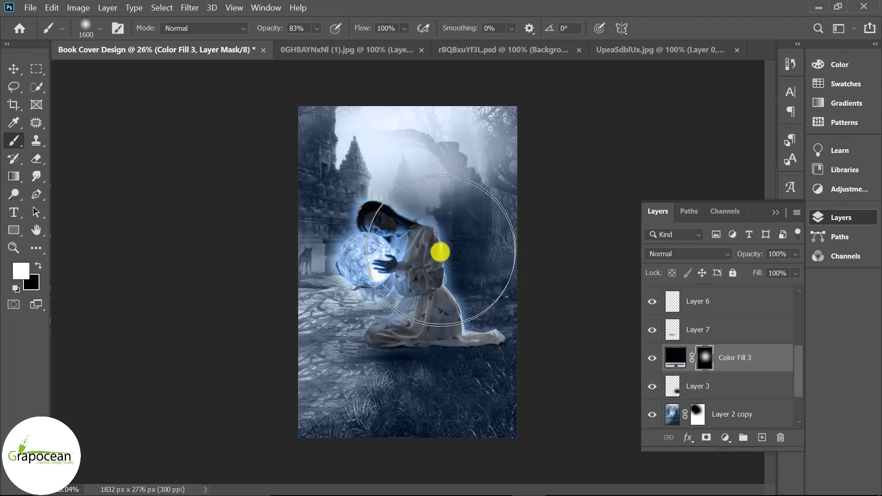
key(ctrl+z)
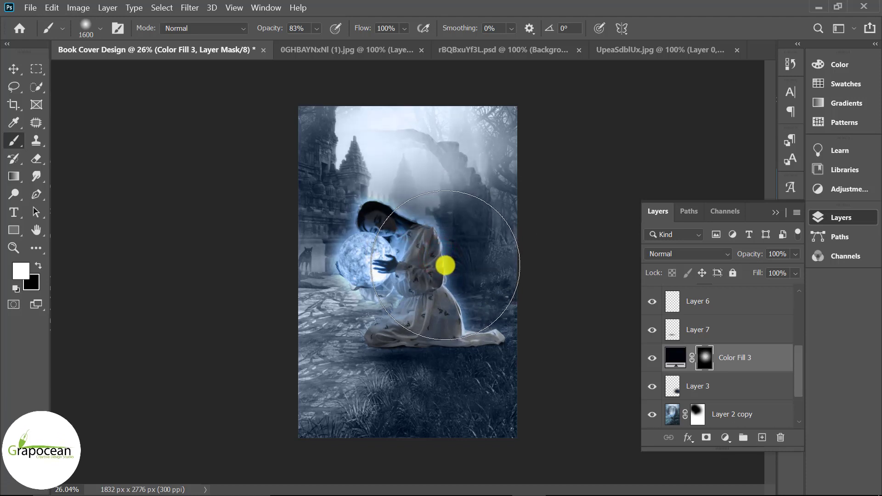
key(bracketleft)
key(bracketleft)
key(bracketleft)
drag(441, 276, 509, 351)
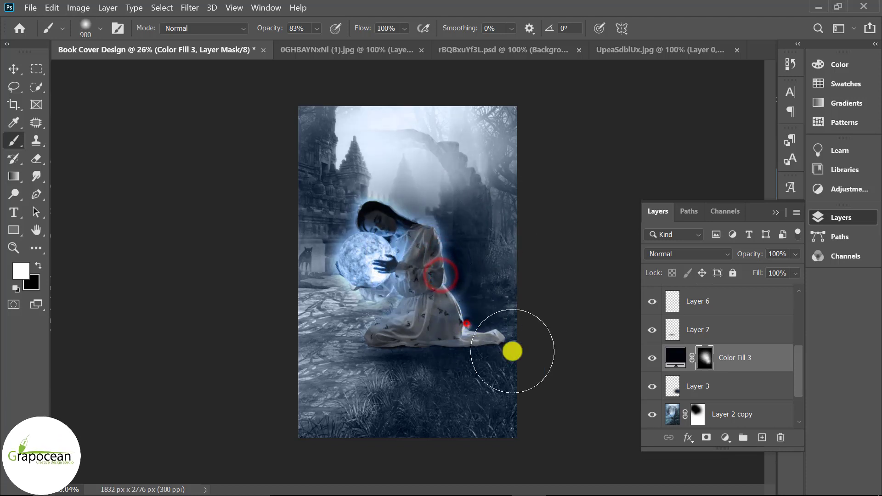
mouse_move(464, 251)
mouse_down()
mouse_move(392, 174)
mouse_move(335, 252)
mouse_up()
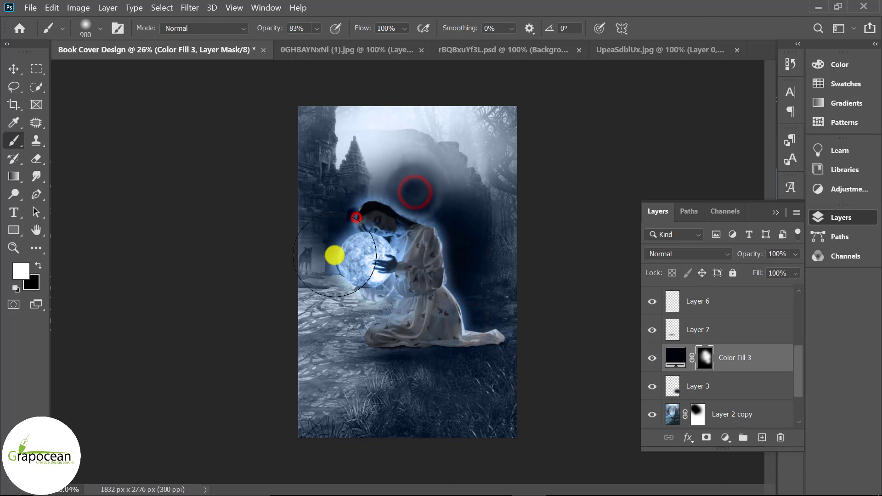
mouse_move(321, 194)
mouse_down()
mouse_move(337, 305)
mouse_move(386, 313)
mouse_move(335, 354)
mouse_up()
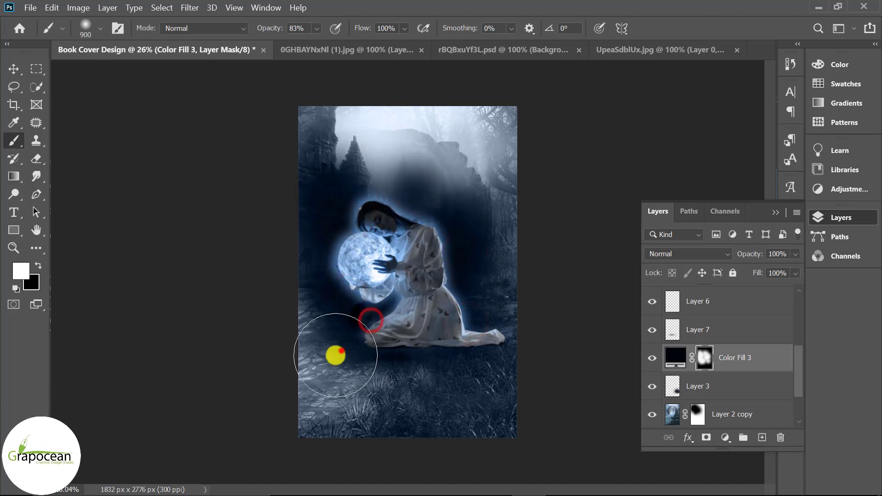
drag(349, 383, 517, 405)
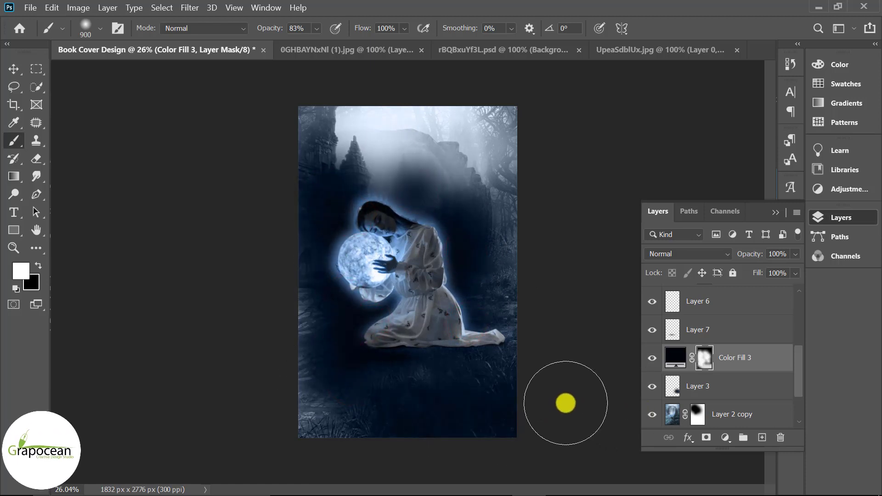
click(698, 253)
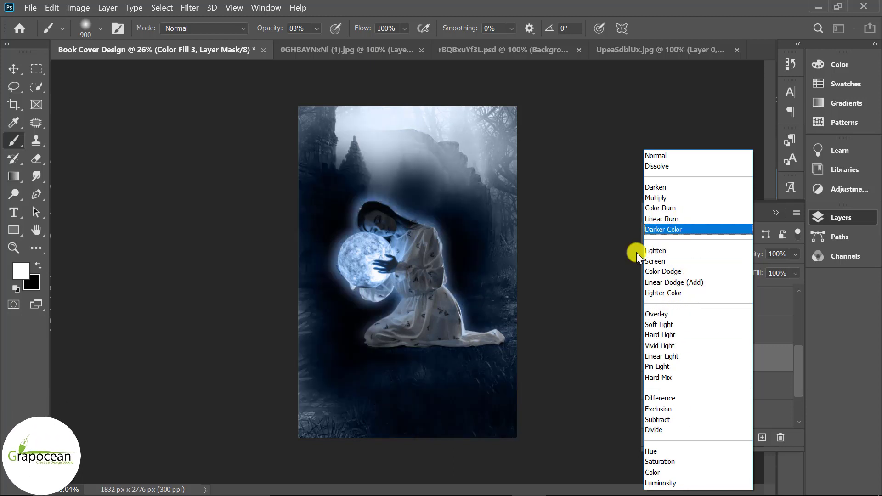
- Keep Color Fill 3 in Normal mode and lower its opacity to 40%
click(590, 301)
drag(795, 254, 755, 272)
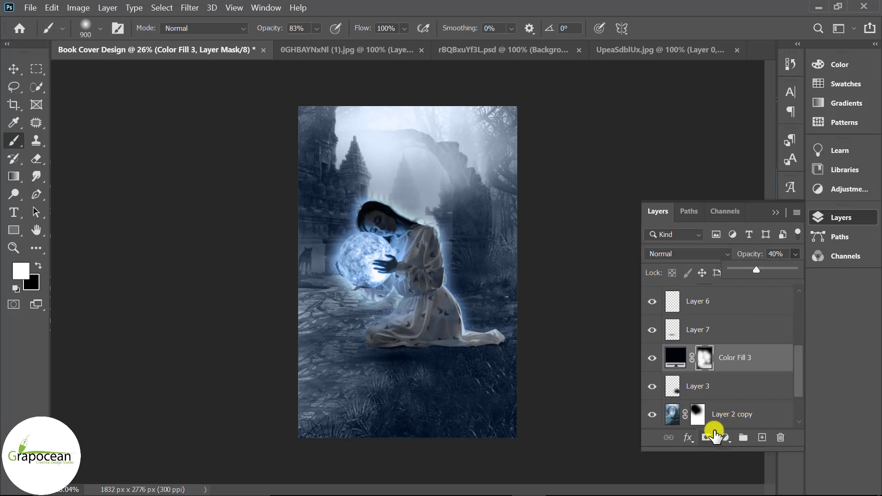
scroll(730, 377, down, 2)
scroll(732, 382, up, 3)
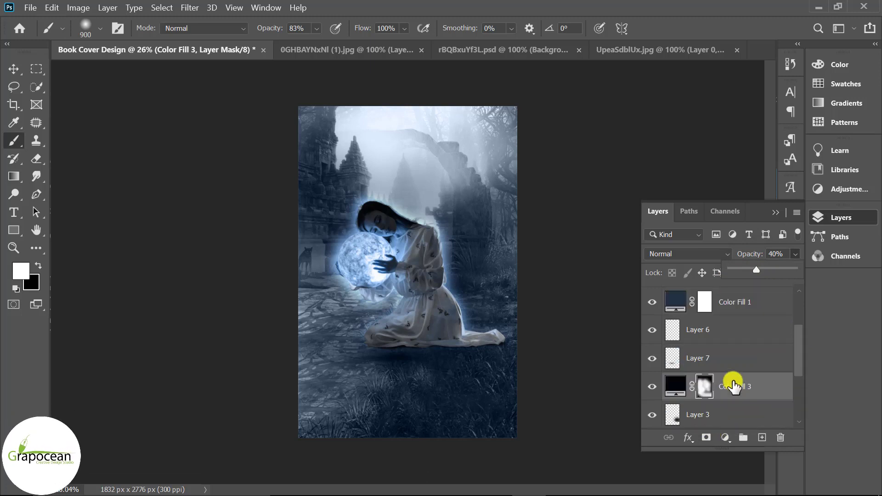
scroll(734, 384, up, 1)
scroll(734, 384, up, 1)
- Check the Background copy glow, then duplicate it as Background copy 3
click(652, 330)
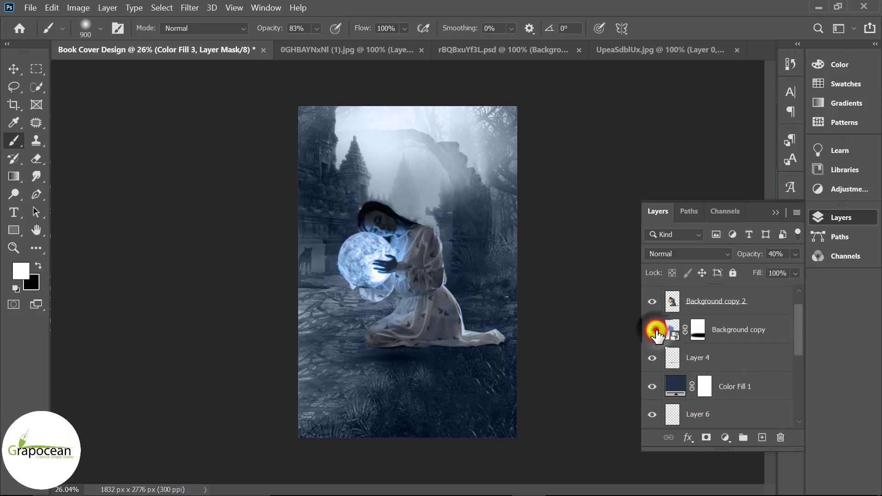
click(652, 329)
click(728, 329)
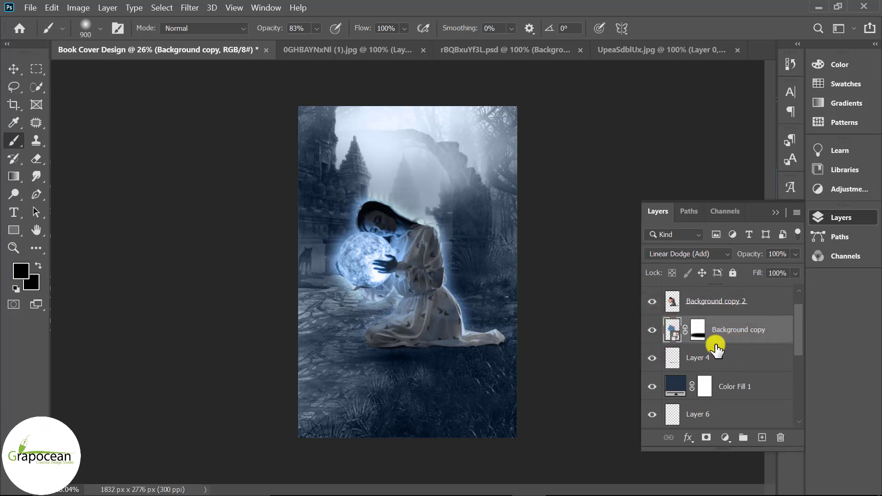
key(ctrl+j)
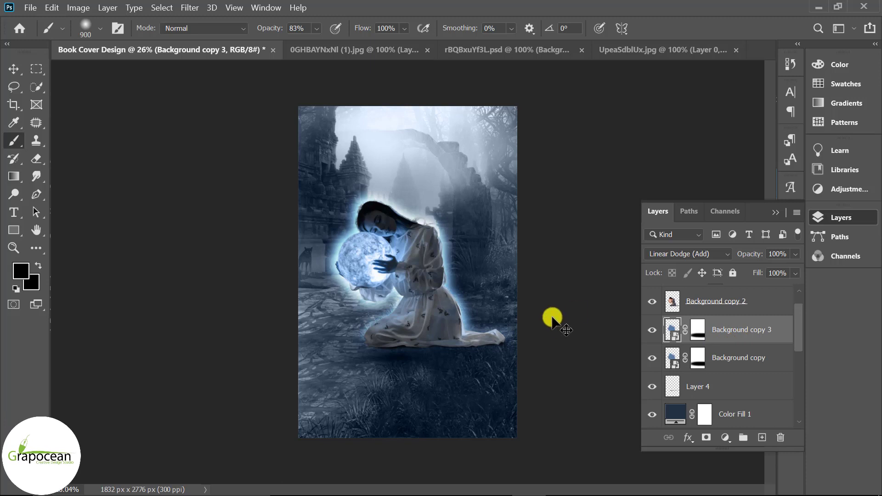
- Scale the Background copy 3 glow to about 175% and recentre it over the girl
key(ctrl+t)
drag(519, 371, 591, 432)
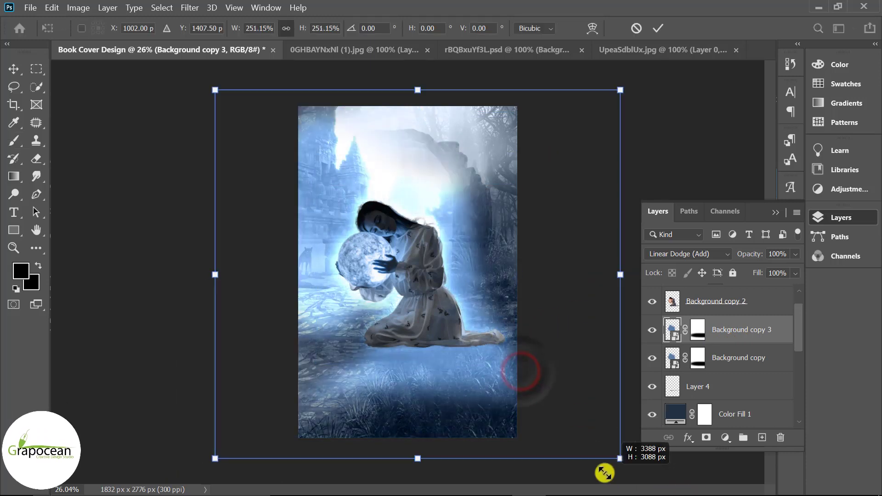
drag(437, 364, 461, 361)
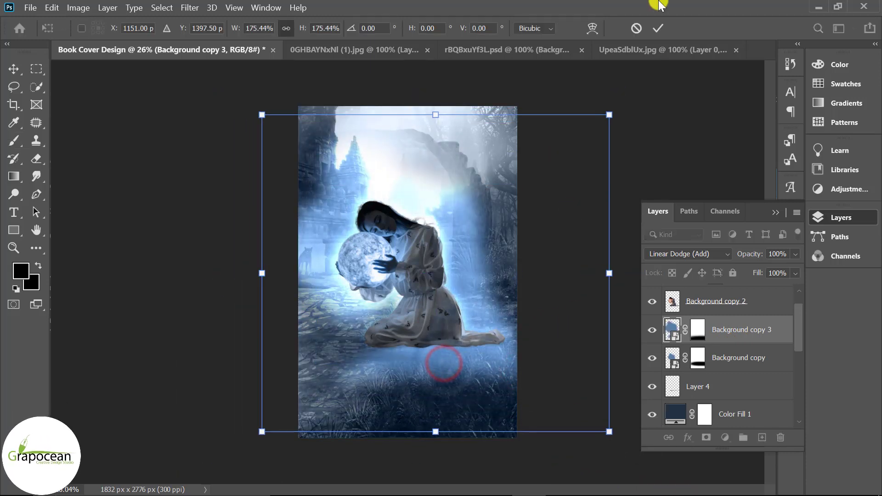
click(658, 28)
key(b)
click(695, 255)
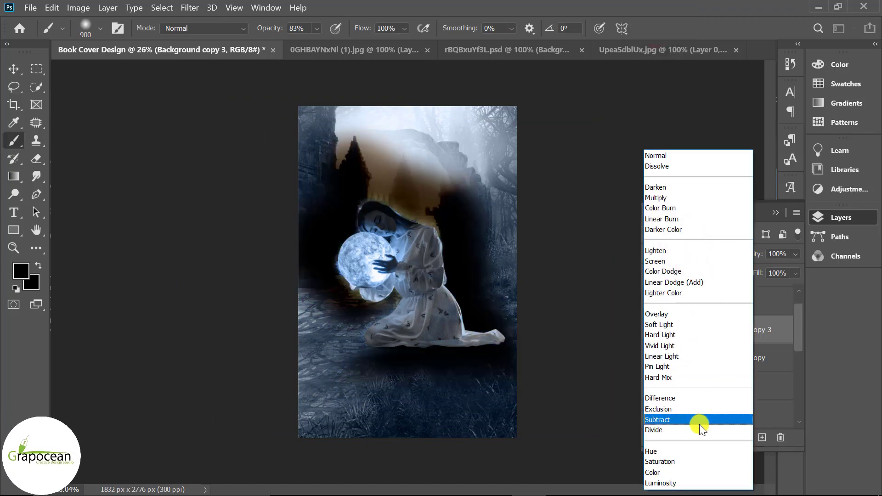
- Set Background copy 3 to the Saturation blend mode
click(701, 460)
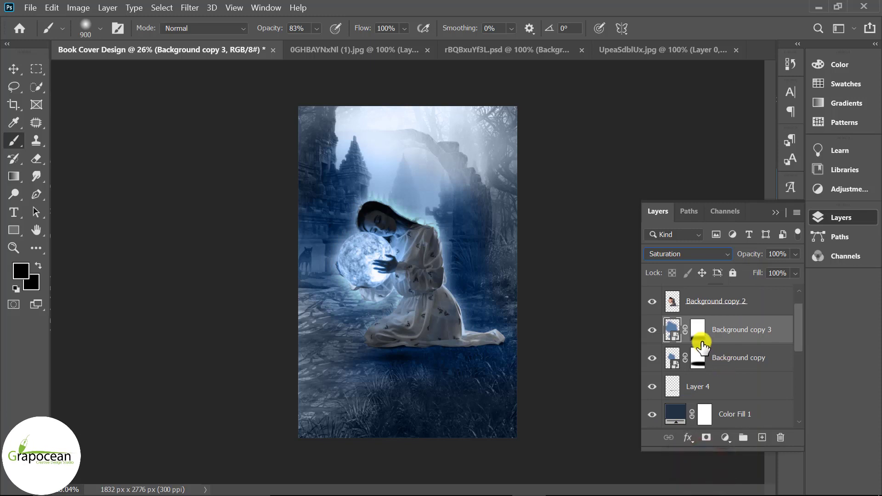
right_click(688, 332)
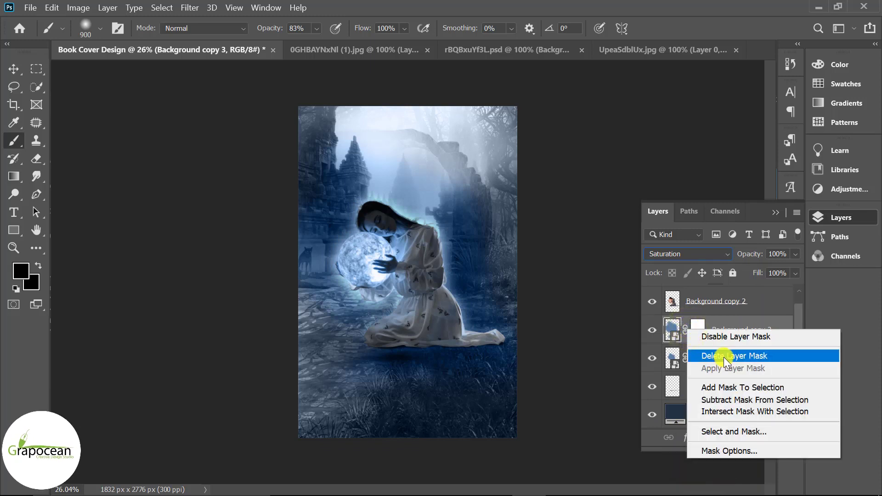
click(536, 405)
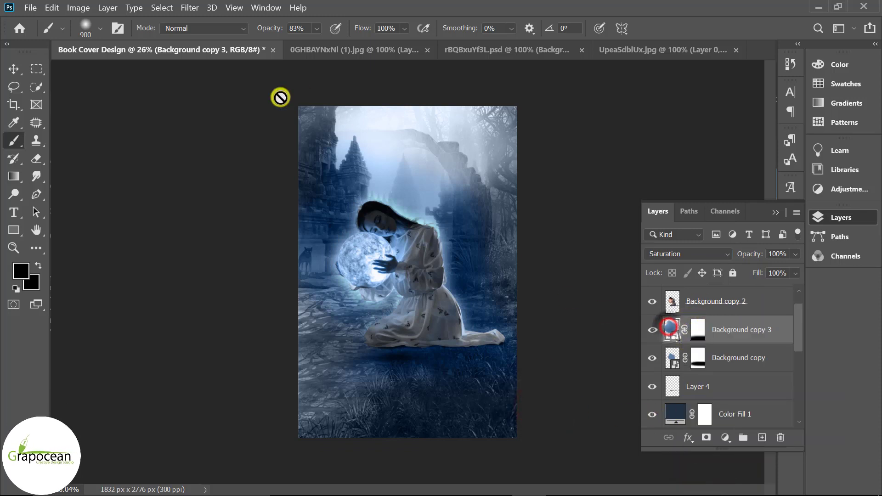
- Apply a Gaussian Blur with a 196.4 px radius to Background copy 3
click(192, 11)
mouse_move(198, 151)
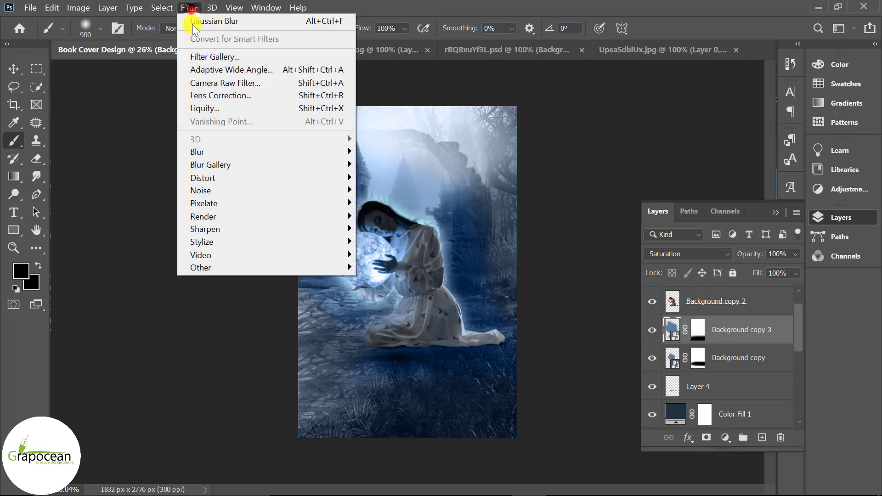
click(404, 205)
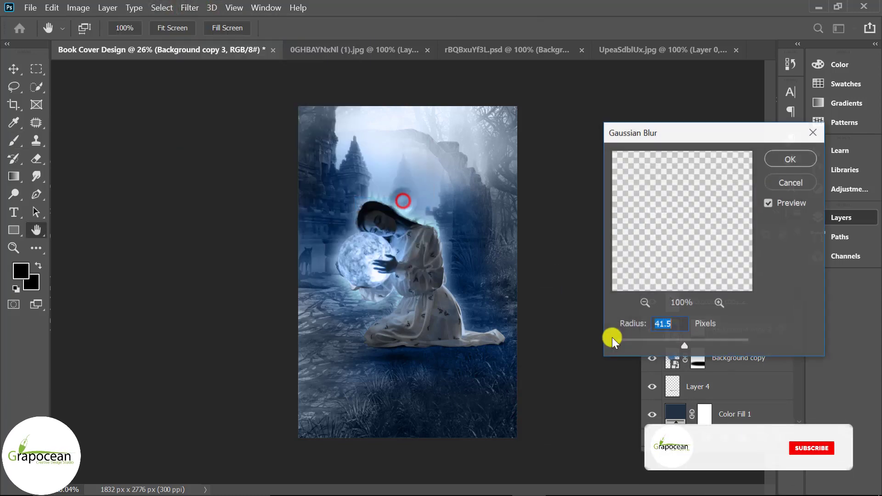
click(699, 342)
click(725, 342)
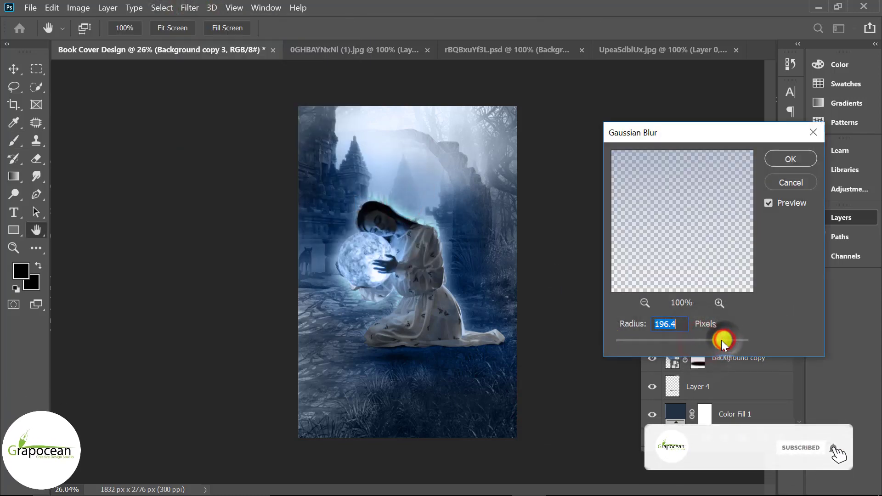
click(804, 157)
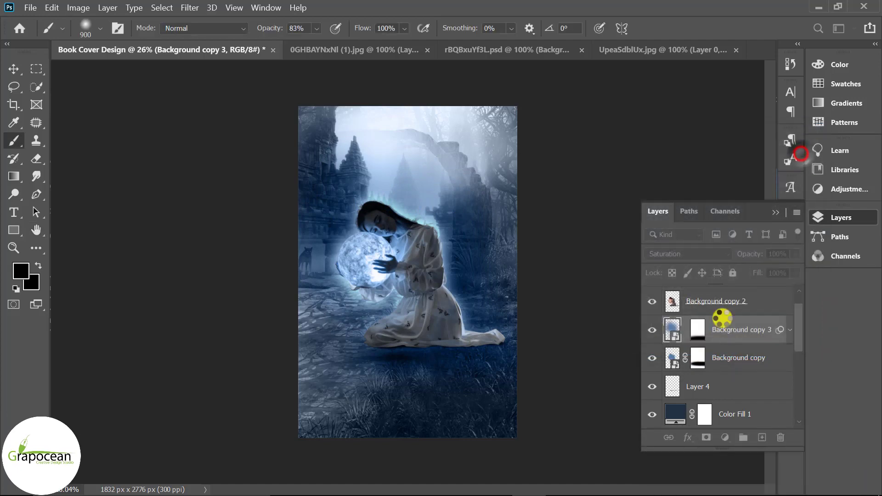
- Duplicate Color Fill 2 and place the clipped copy beneath the original
click(17, 71)
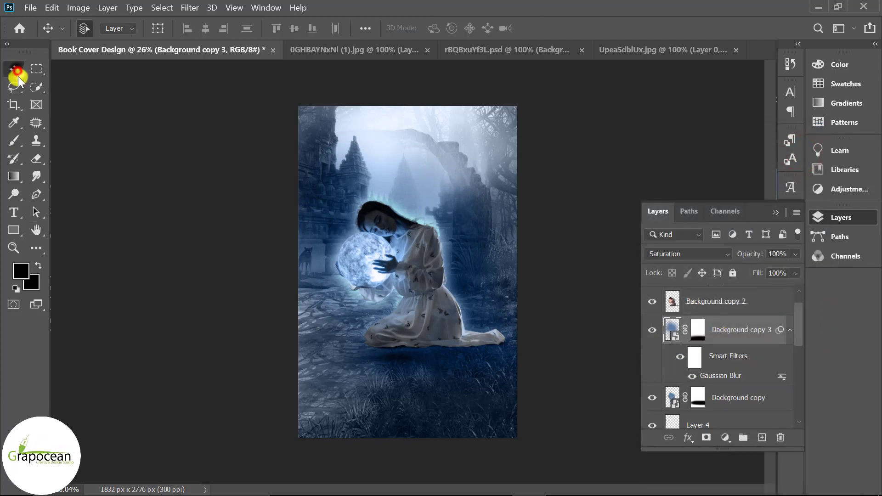
click(373, 224)
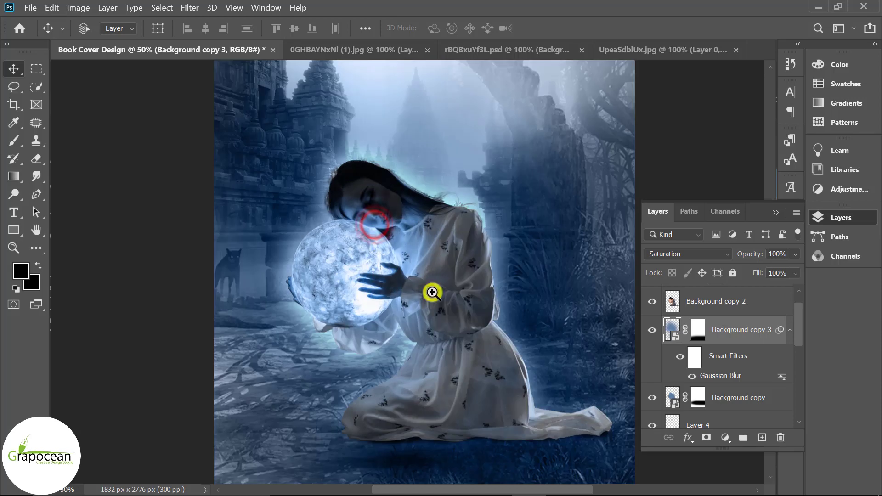
click(475, 306)
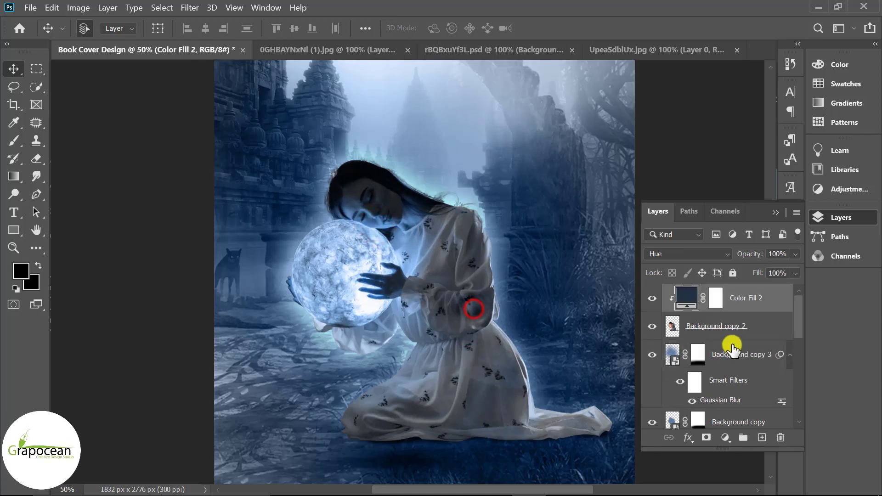
click(653, 327)
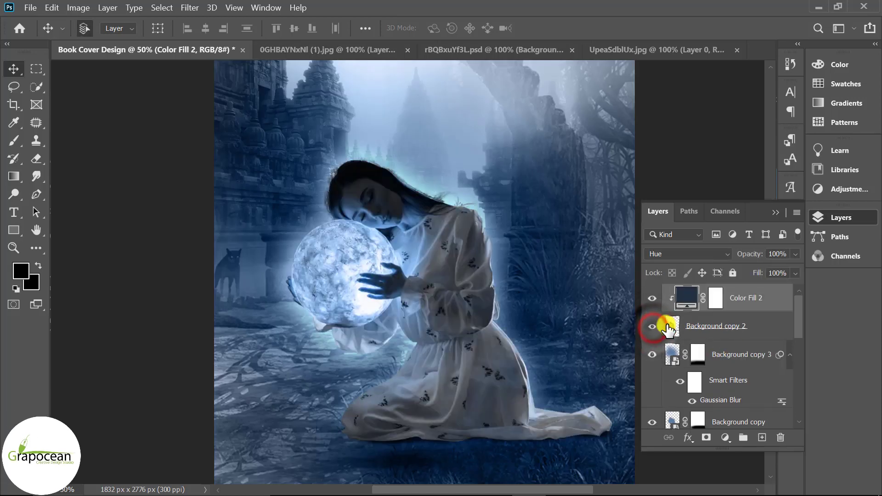
click(748, 309)
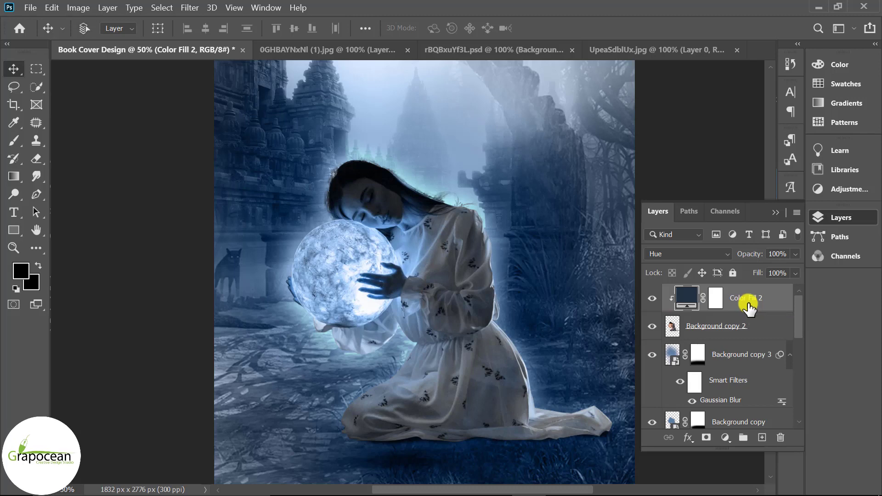
key(ctrl+j)
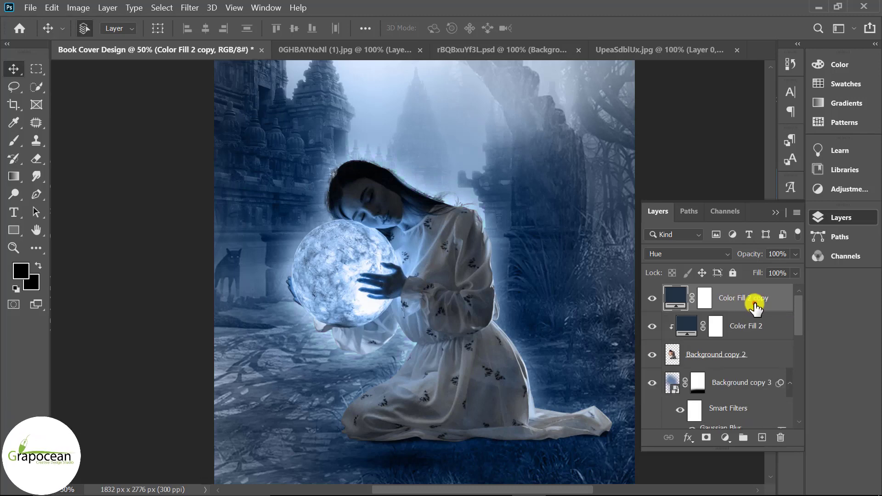
drag(755, 307, 750, 343)
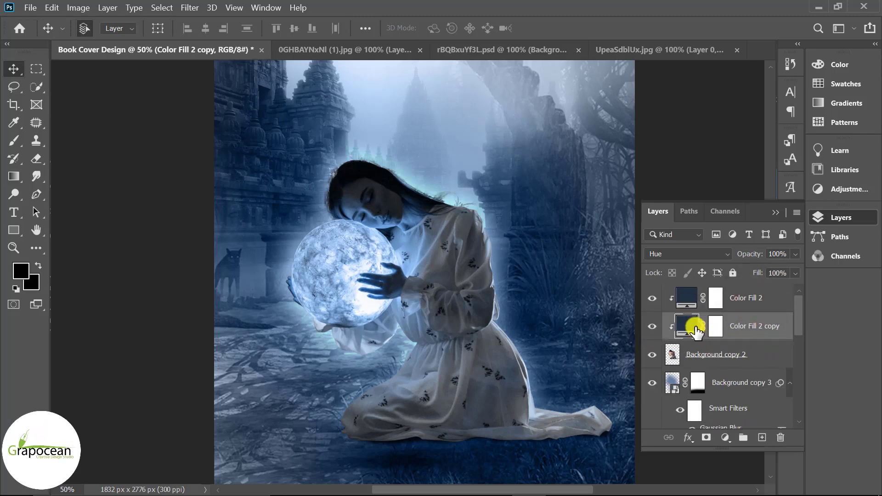
- Set Color Fill 2 copy to Normal blend with its mask filled black
click(716, 327)
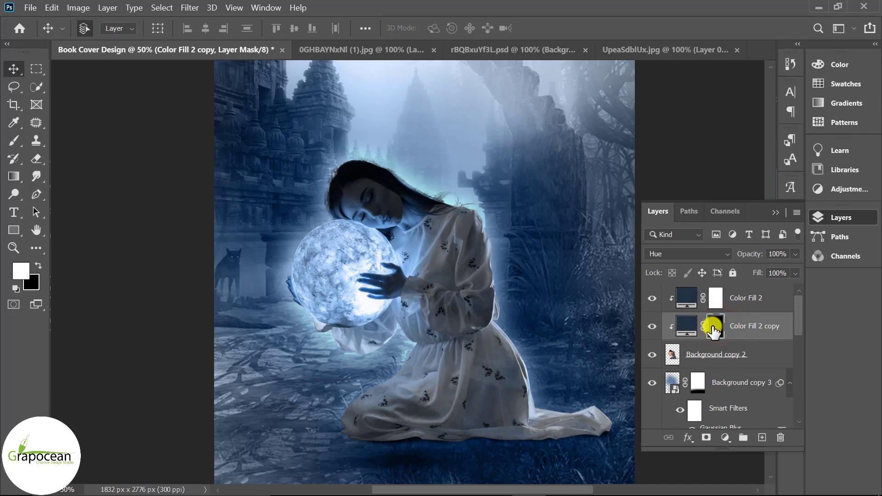
key(ctrl+i)
click(652, 298)
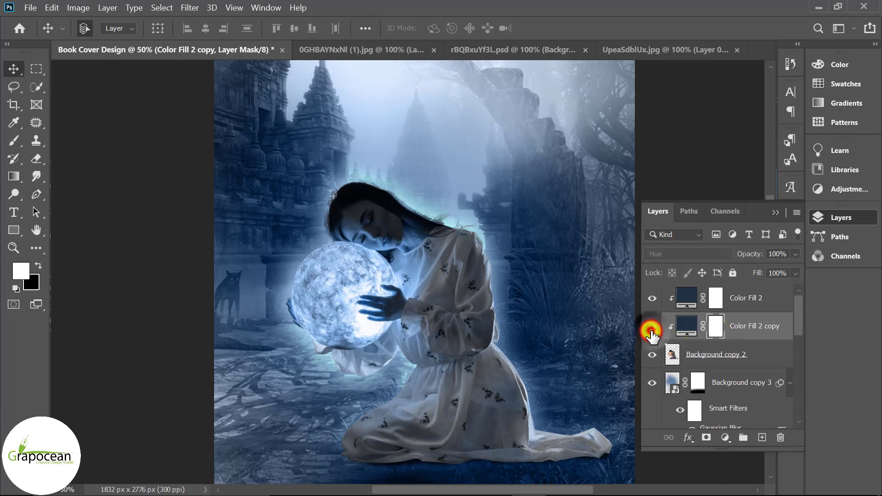
click(651, 327)
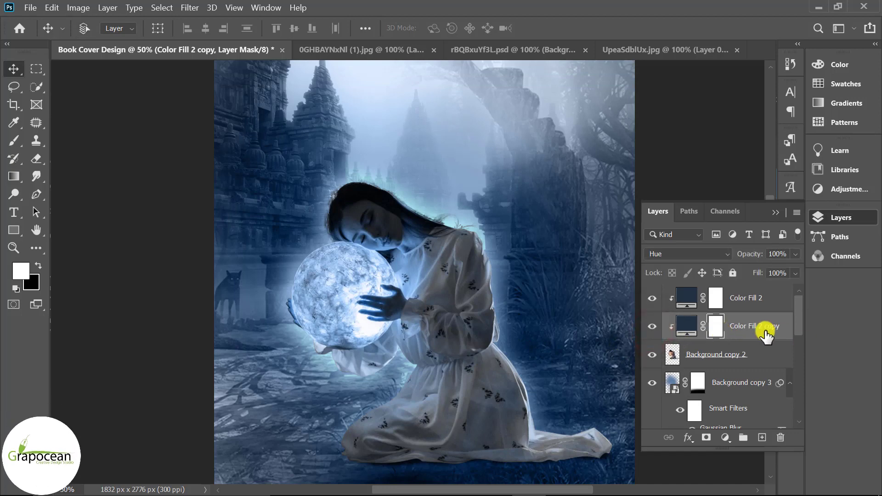
click(705, 254)
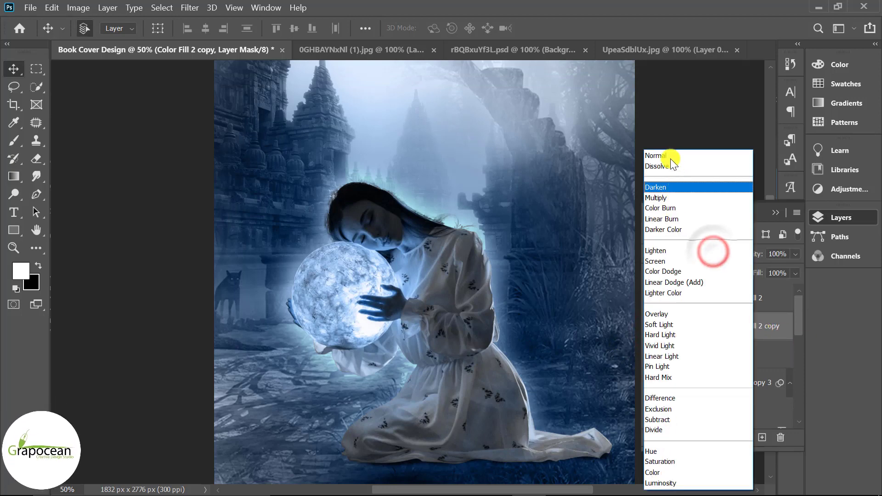
click(668, 158)
click(716, 325)
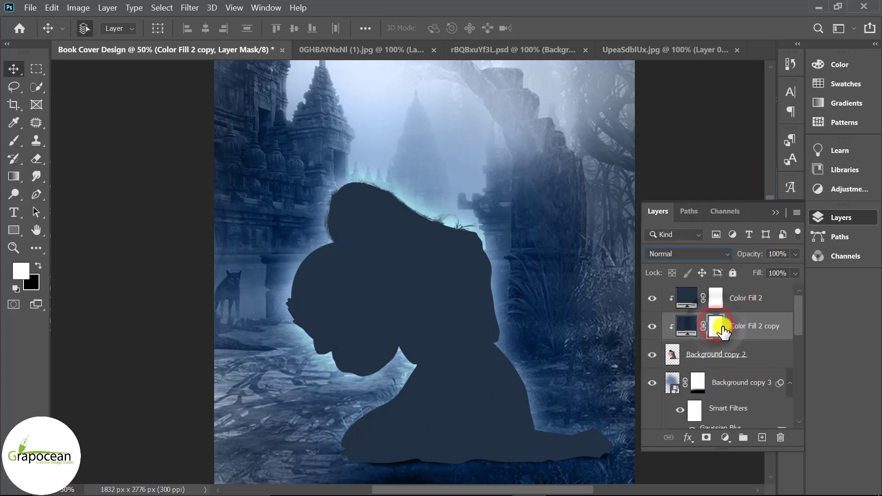
key(ctrl+i)
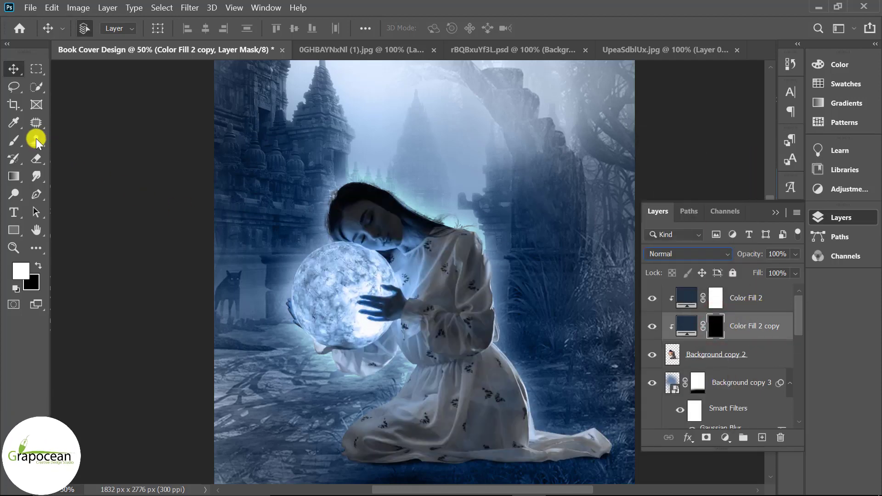
- With the Brush, try strokes beside the girl on the Color Fill 2 copy mask, undoing the last
right_click(14, 140)
click(69, 138)
click(506, 237)
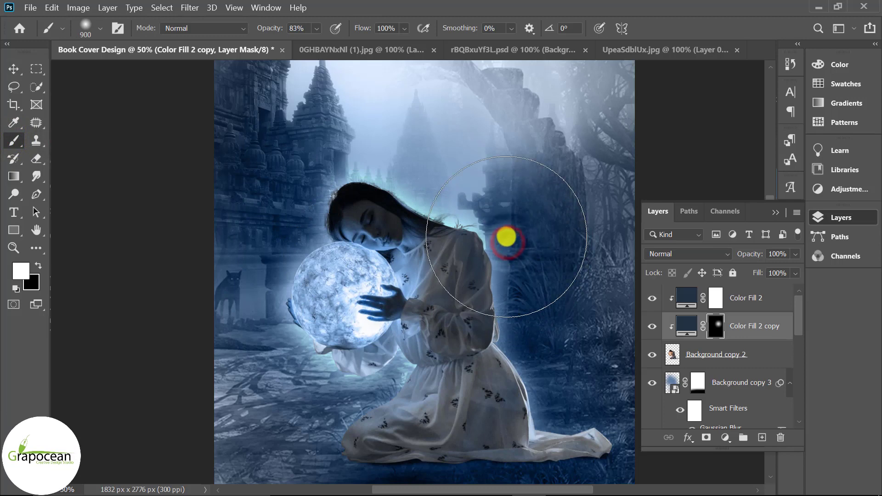
drag(570, 312, 588, 358)
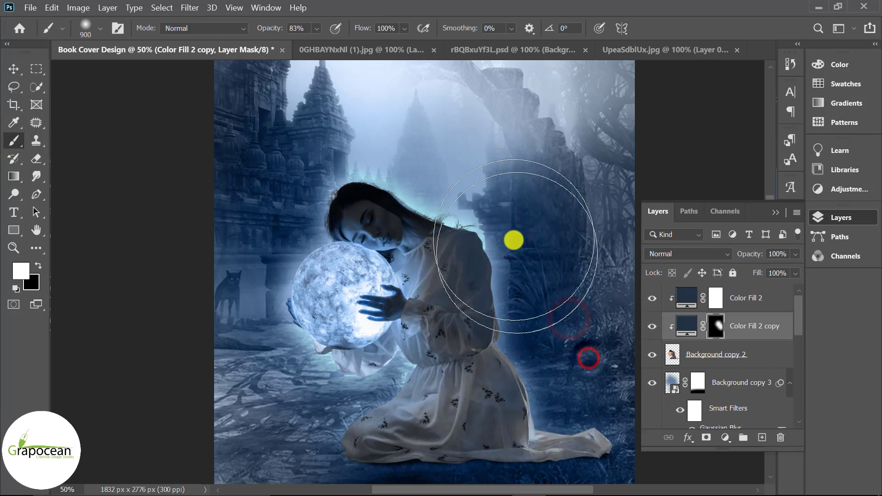
click(463, 185)
click(603, 370)
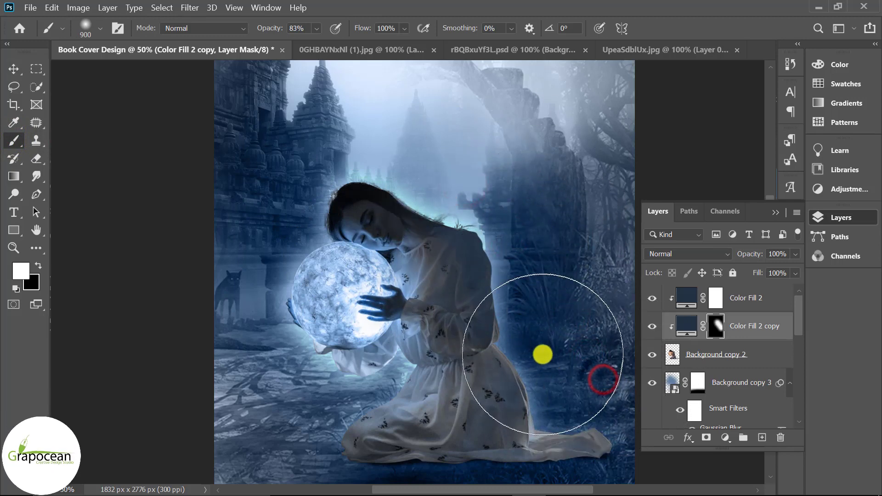
key(ctrl+z)
- At 500 px, paint the glow mask around the woman's knee, back and hair
key(bracketleft)
key(bracketleft)
key(bracketleft)
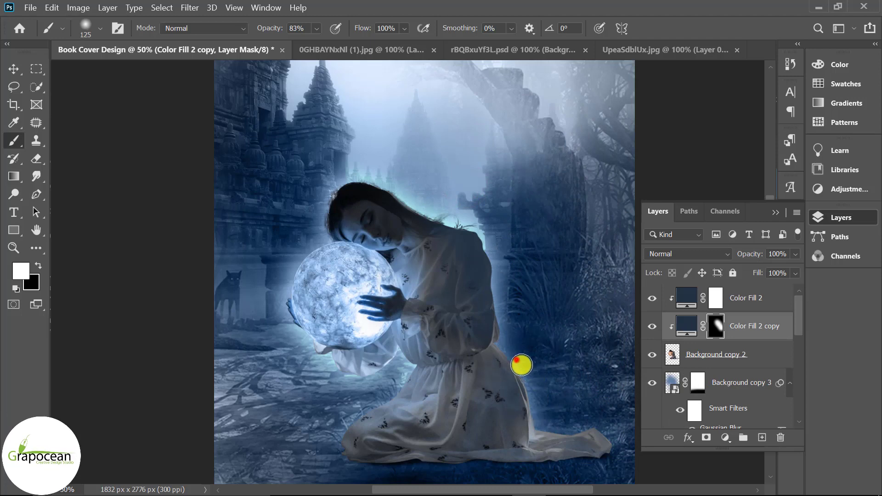
click(503, 340)
drag(536, 411, 552, 422)
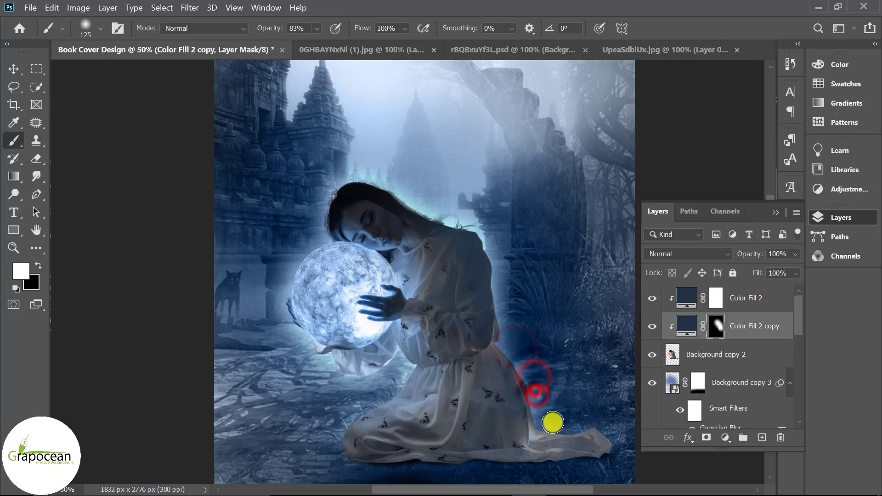
drag(494, 276, 459, 228)
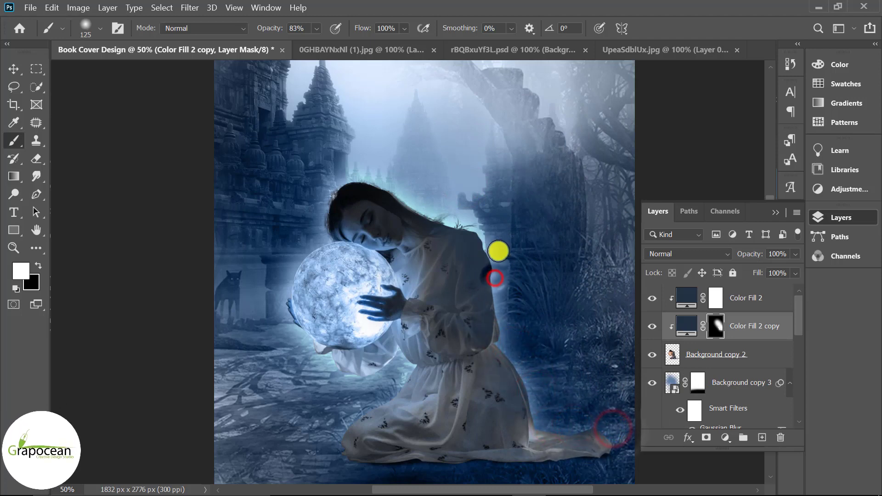
mouse_move(370, 183)
mouse_down()
mouse_move(326, 180)
mouse_move(318, 226)
mouse_up()
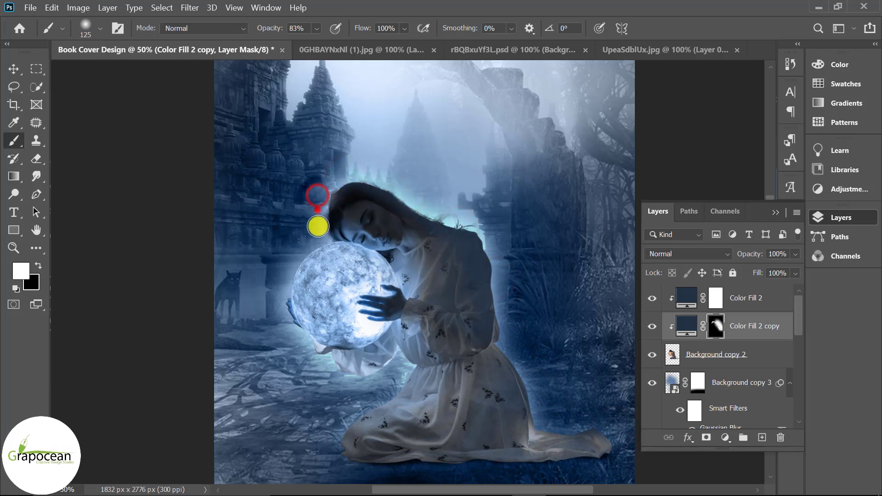
- Blend Color Fill 2 copy in Linear Dodge (Add) mode
click(688, 254)
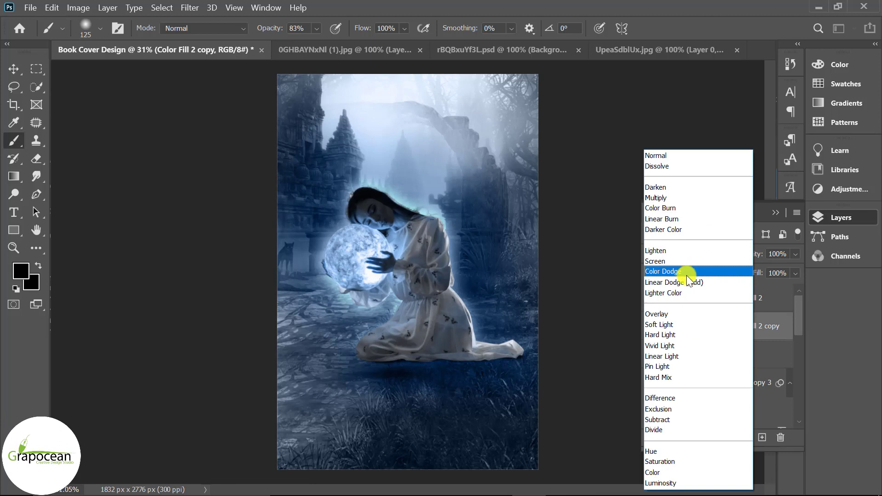
click(686, 282)
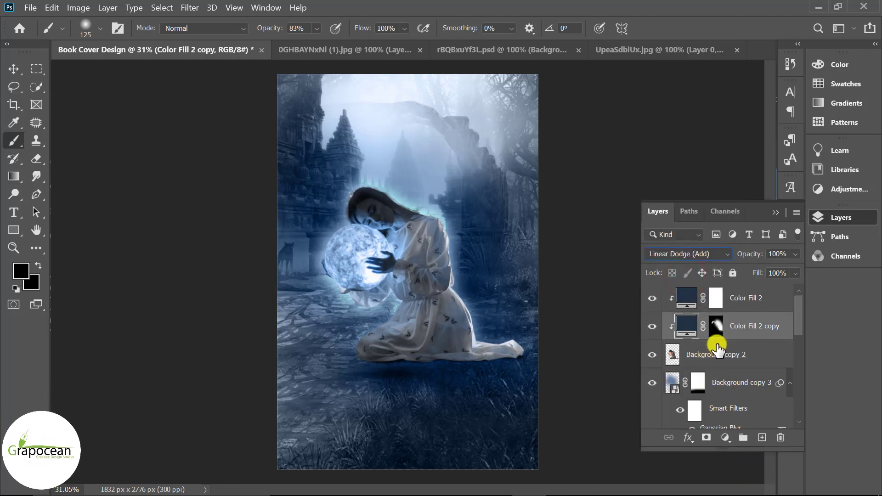
click(777, 213)
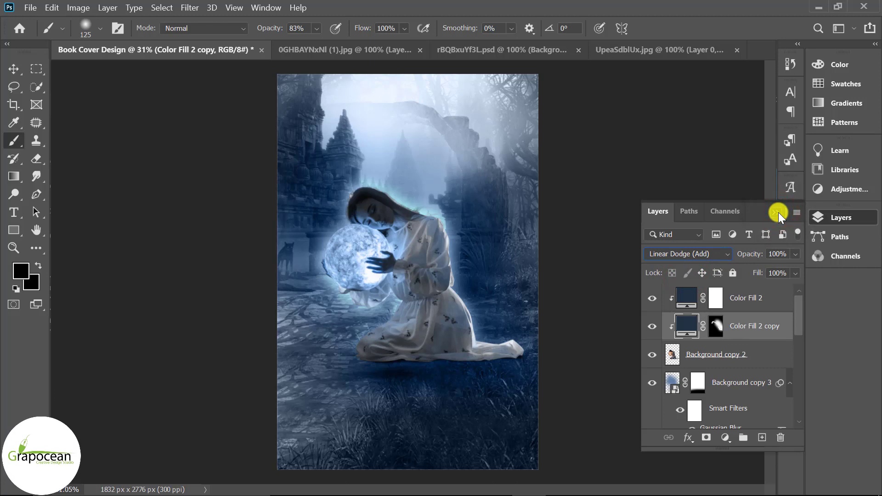
- Add a new empty Layer 8 above Layer 3
click(777, 213)
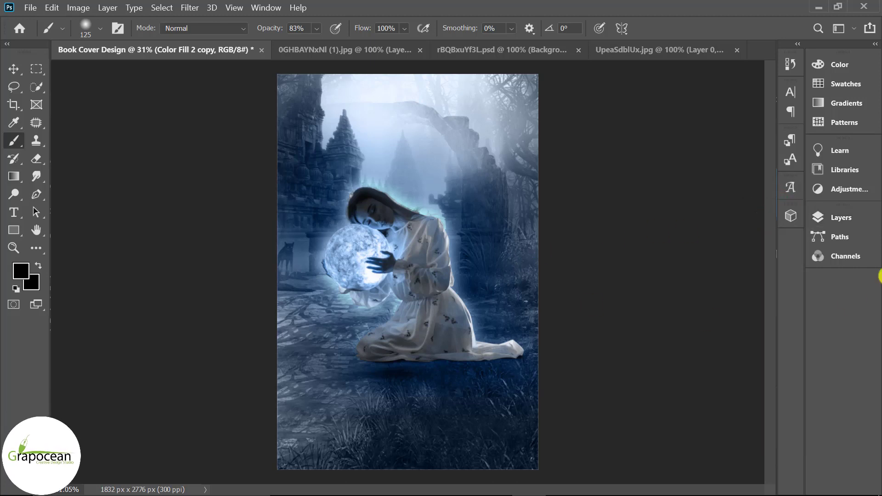
click(850, 215)
scroll(740, 411, down, 3)
scroll(740, 414, down, 3)
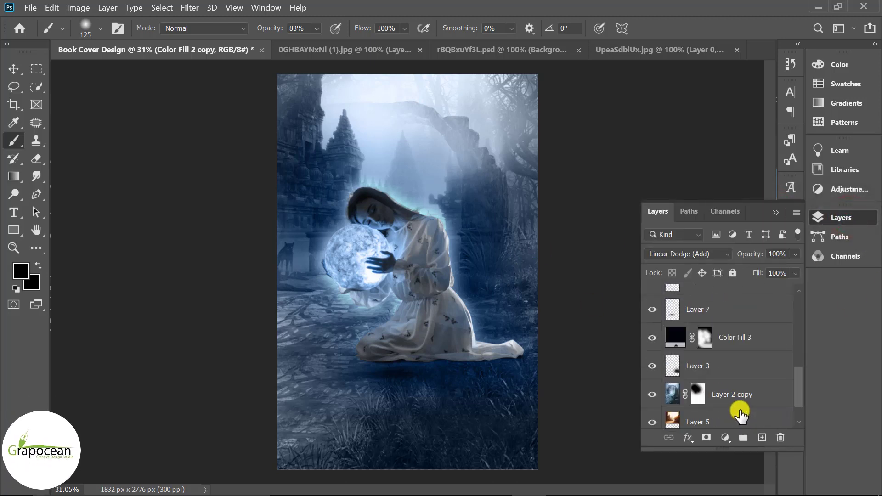
scroll(741, 414, down, 2)
click(735, 331)
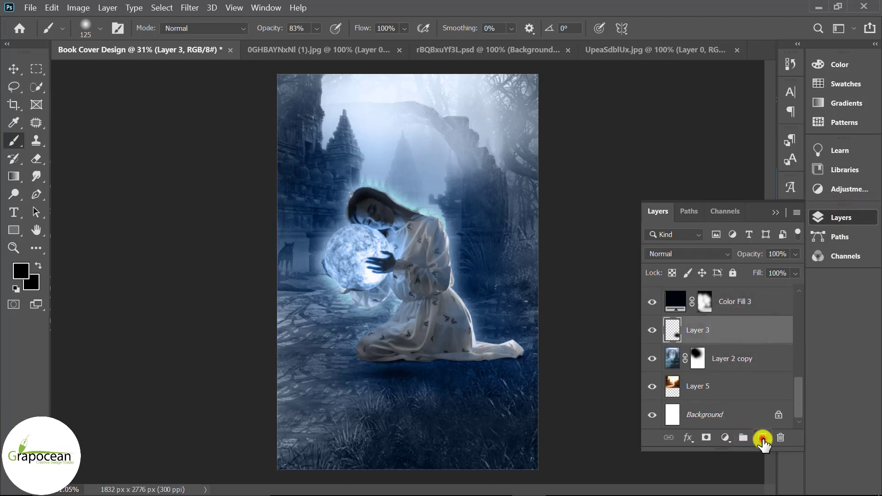
click(763, 439)
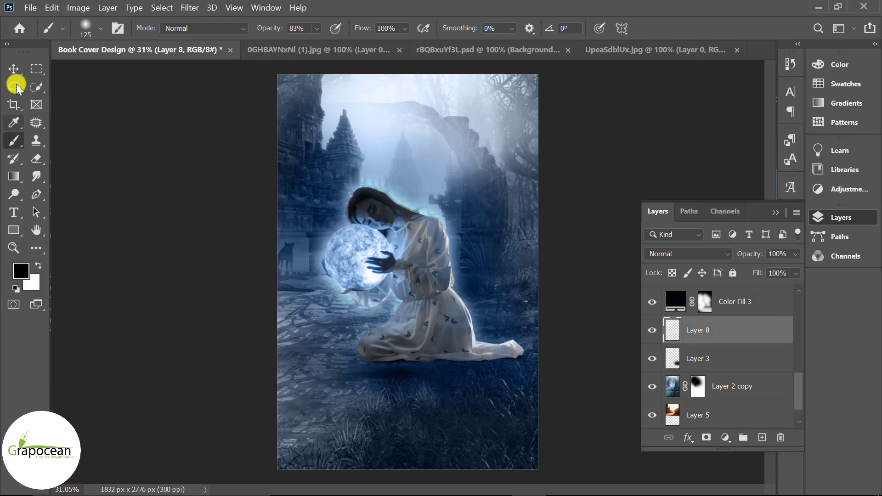
- Fill Layer 8 with rendered clouds and duplicate it as Layer 8 copy
click(14, 70)
click(189, 8)
mouse_move(202, 216)
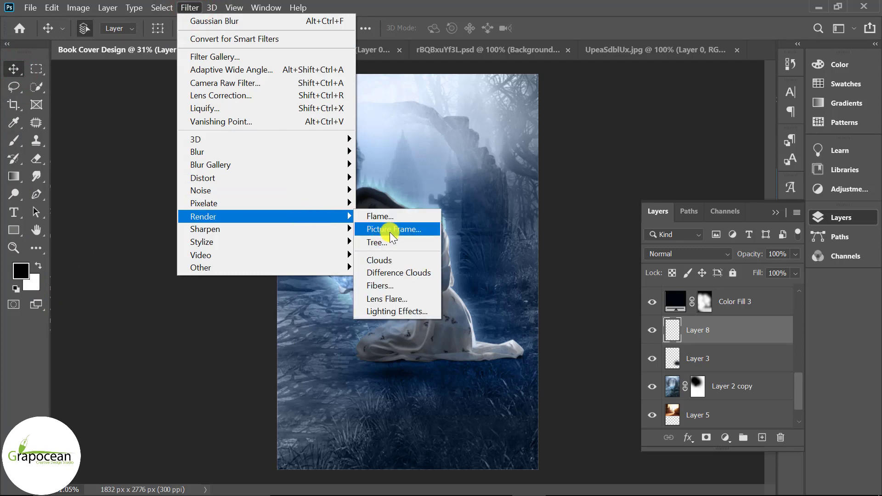
click(415, 262)
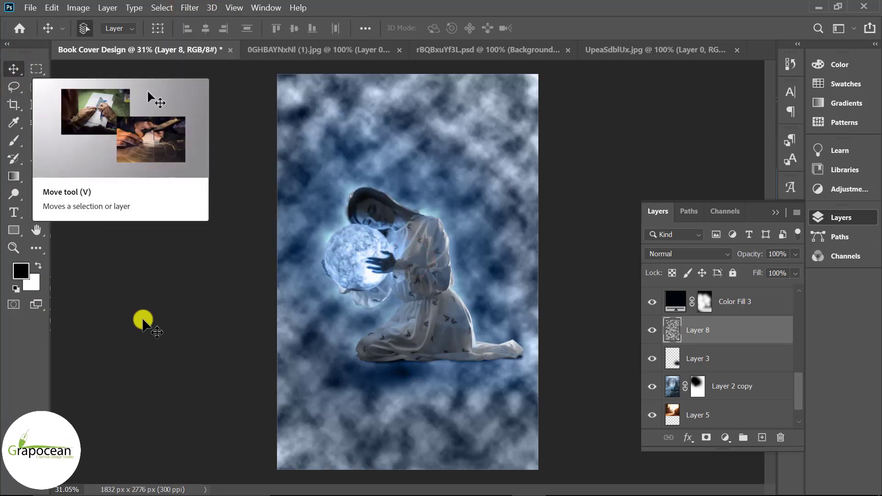
click(169, 355)
click(721, 335)
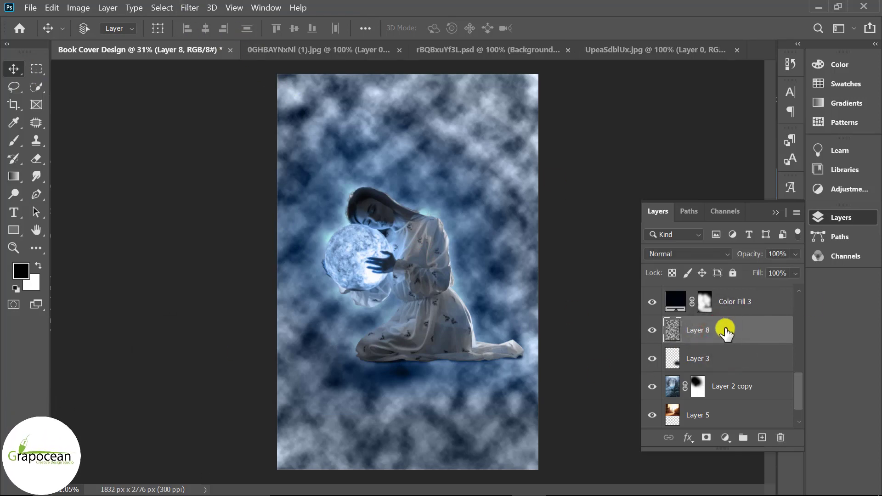
click(720, 356)
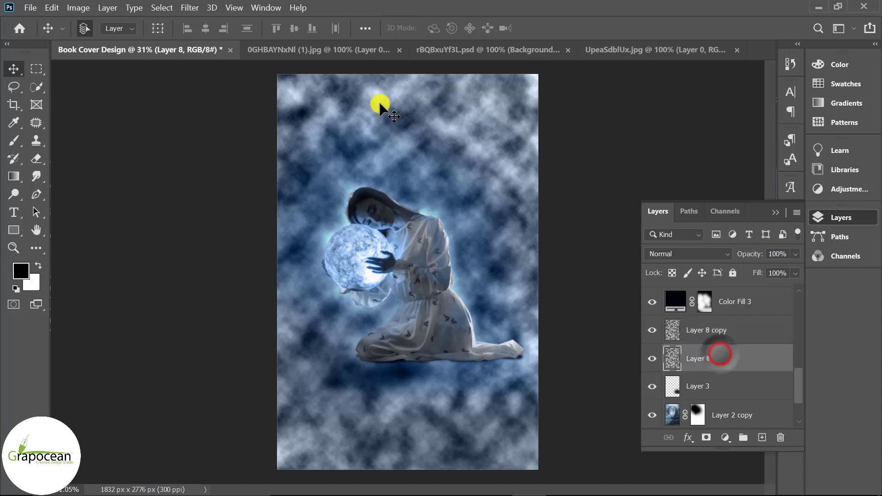
click(192, 7)
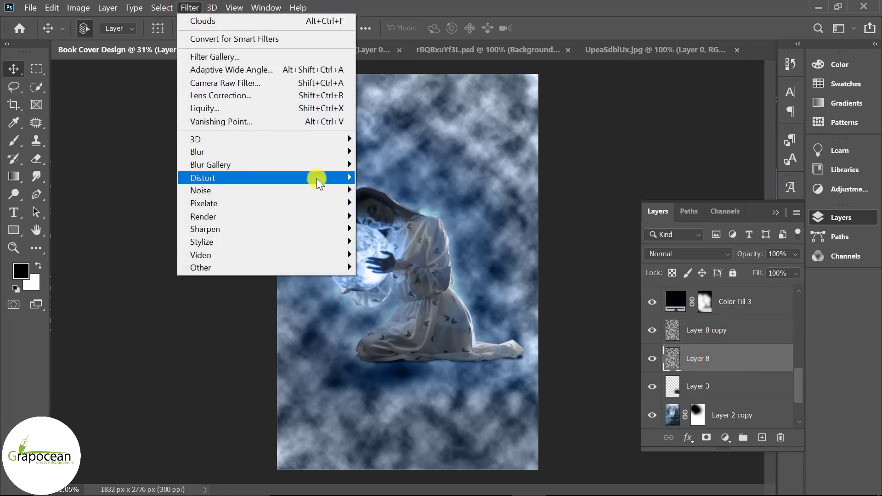
mouse_move(203, 178)
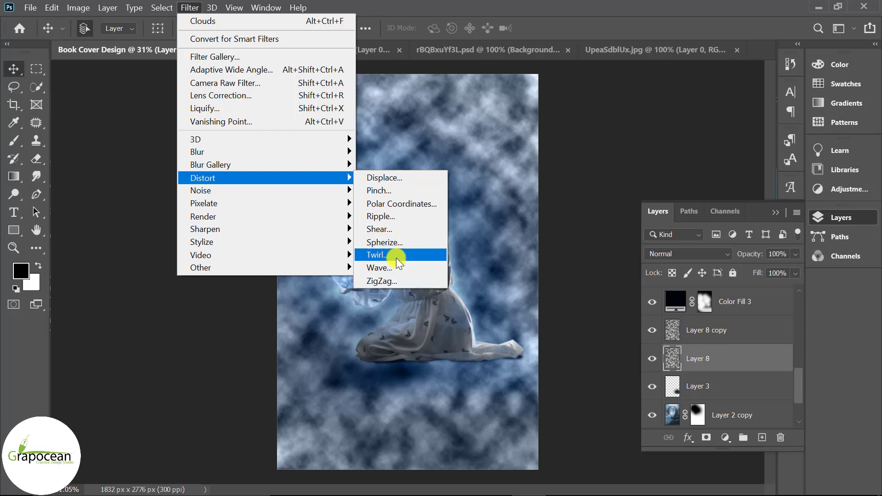
- Twirl Layer 8's clouds with a 338° angle and hide Layer 8 copy
click(398, 262)
drag(369, 441, 400, 435)
click(530, 239)
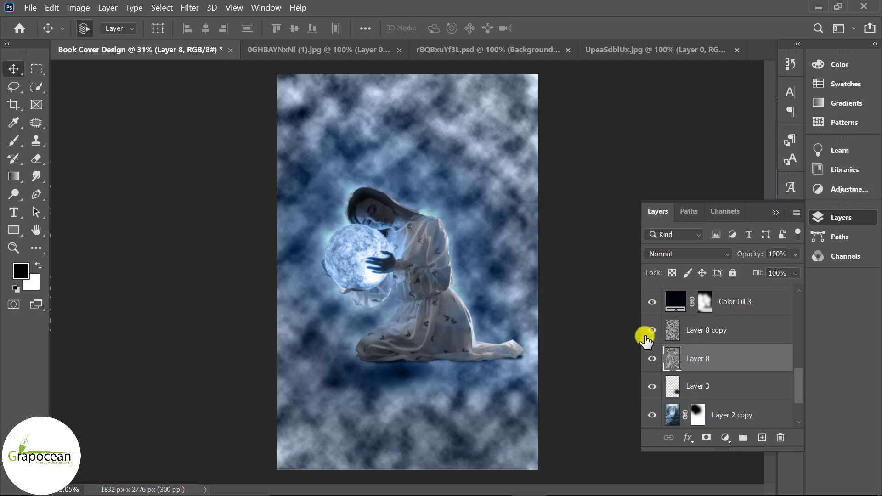
click(650, 330)
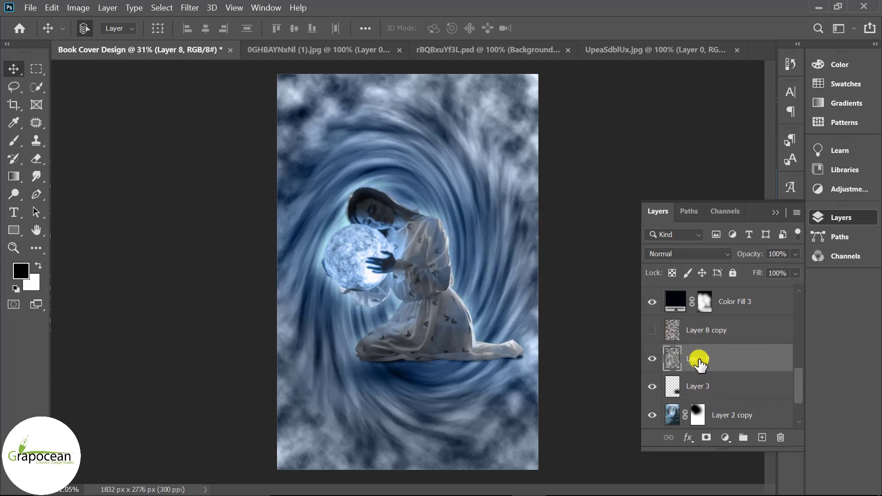
click(187, 10)
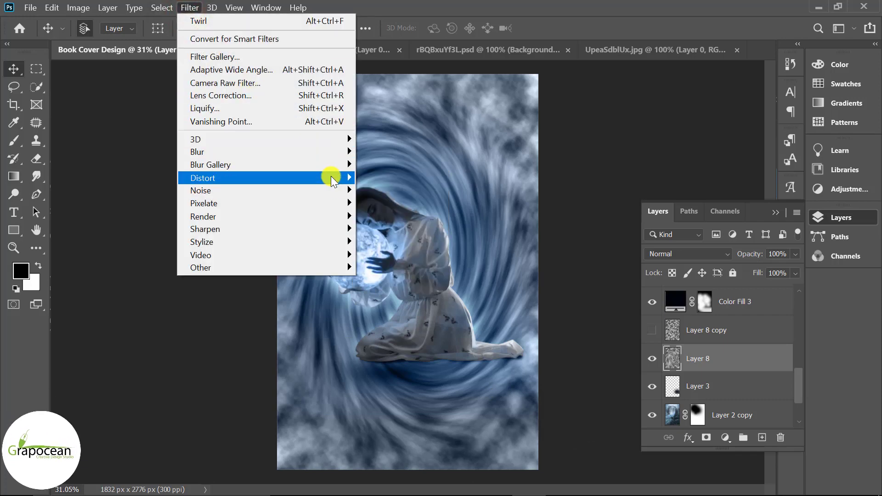
- Apply a Pond Ripples ZigZag to Layer 8 with 18 ridges and amount around 90
click(367, 281)
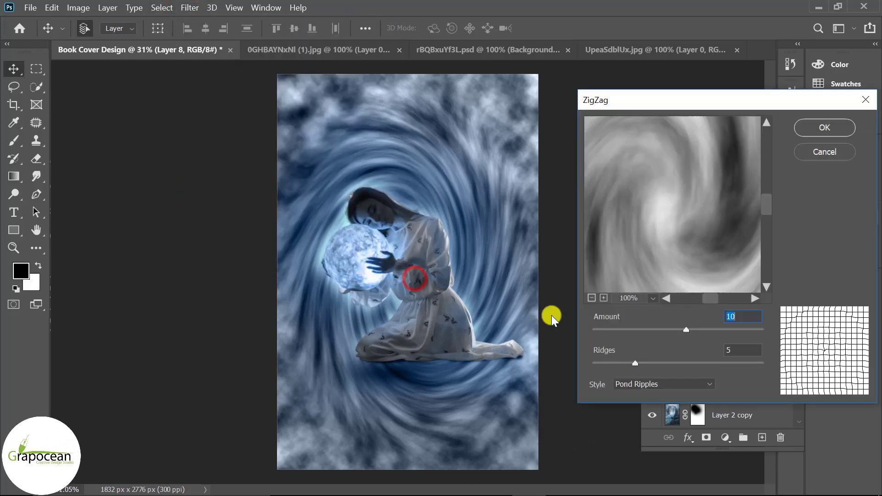
drag(634, 363, 744, 363)
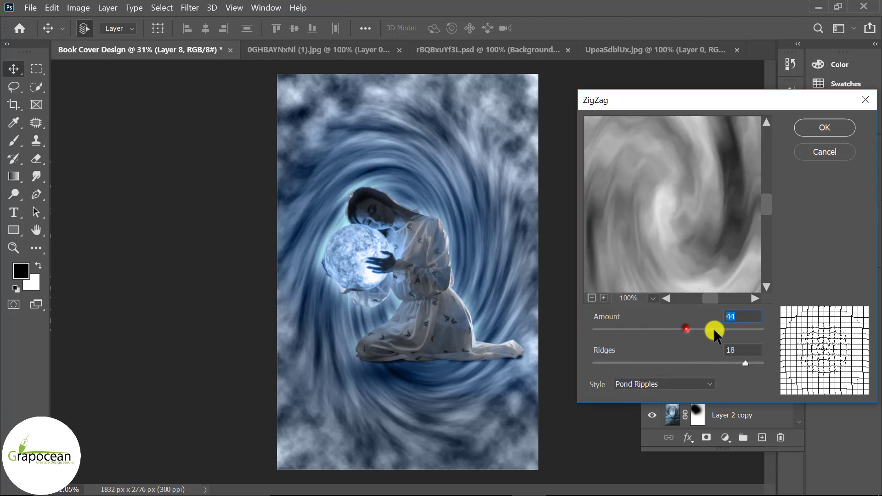
drag(715, 330, 754, 330)
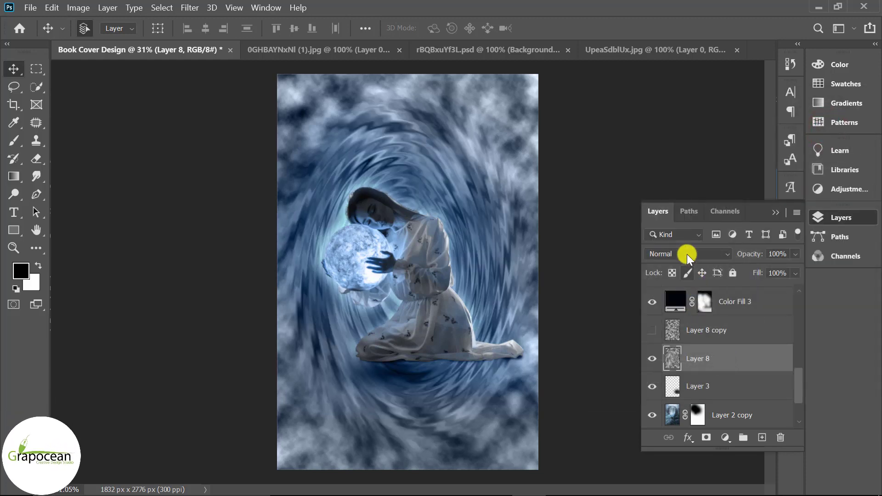
- Blend Layer 8 in Overlay mode, widen it to about 132% and shift it left and up
click(687, 255)
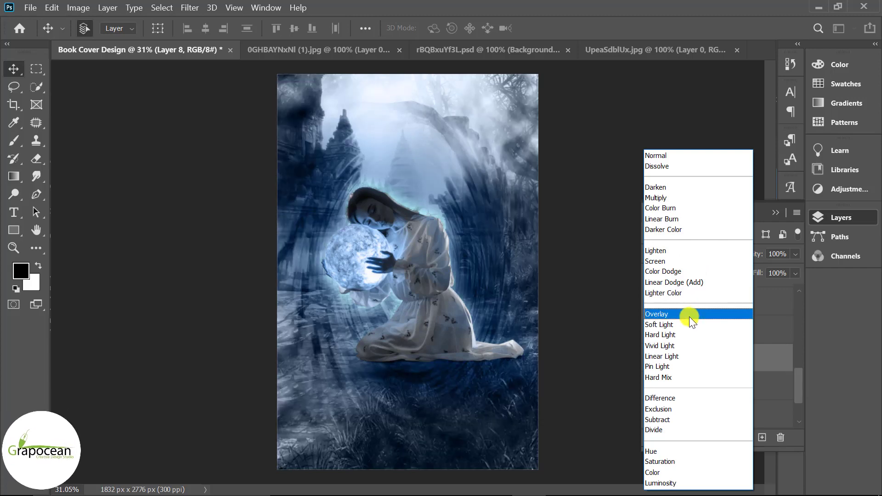
click(690, 317)
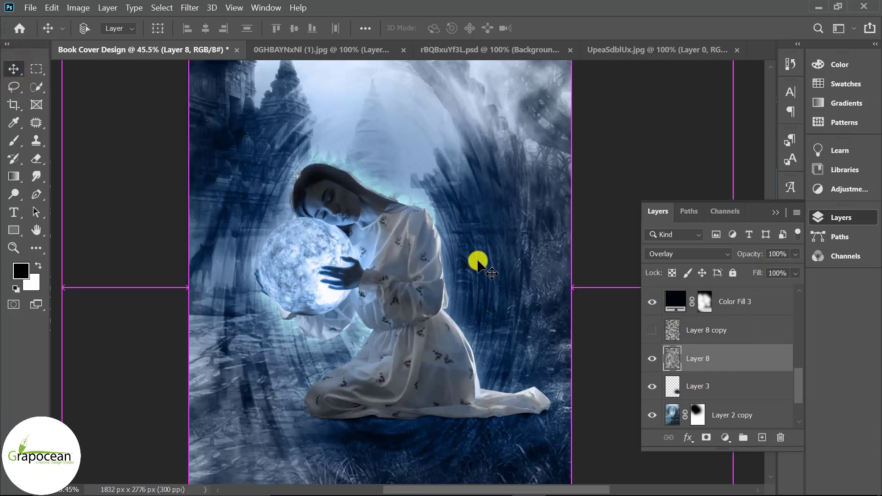
key(ctrl+t)
drag(540, 271, 623, 271)
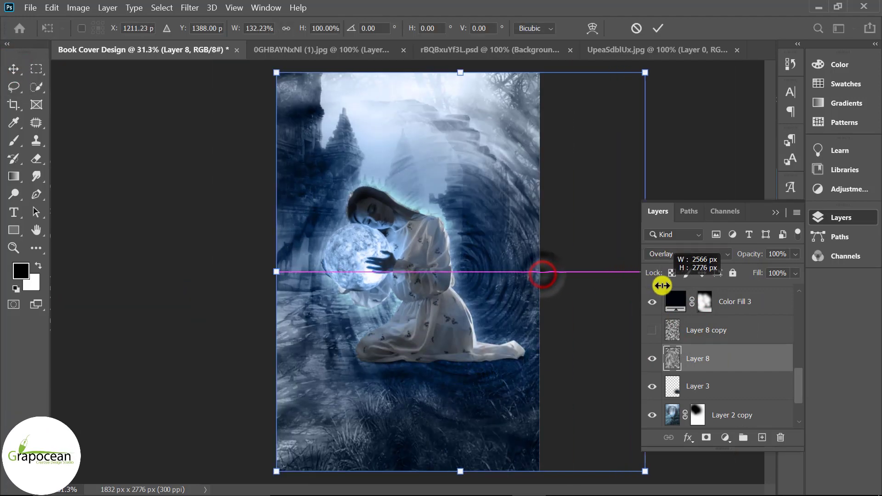
drag(496, 271, 453, 241)
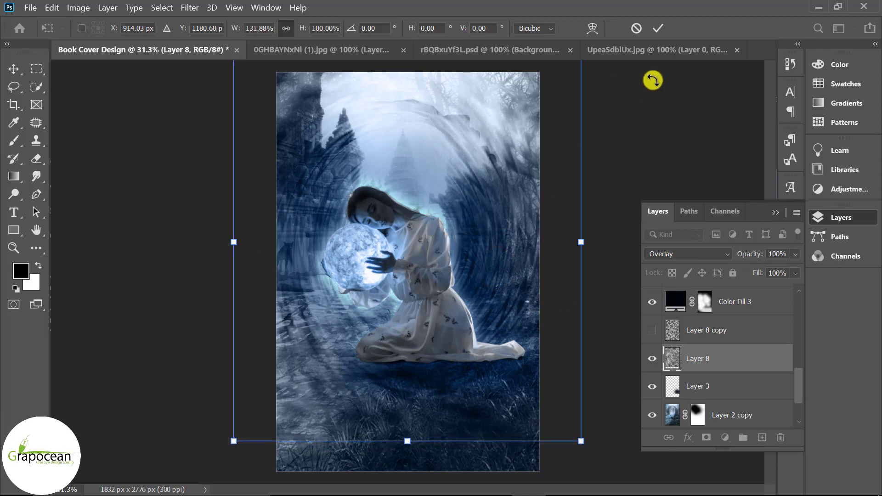
click(658, 29)
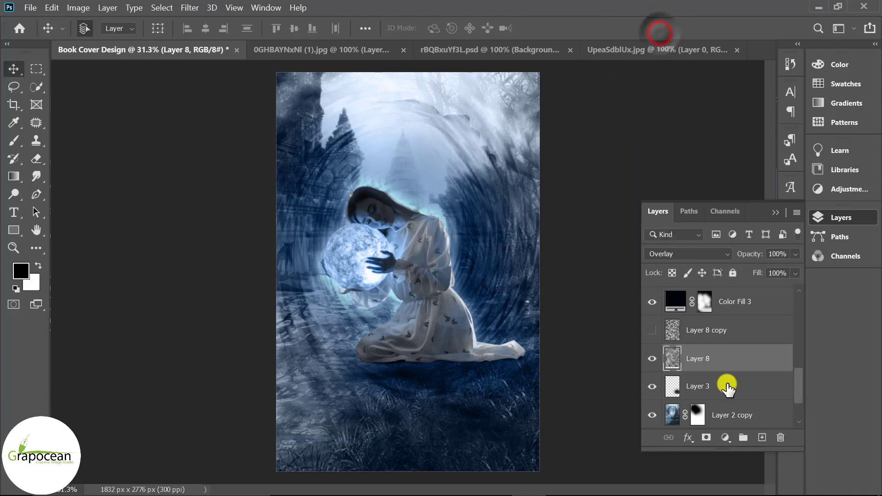
- Add a layer mask to Layer 8 and paint black with a size-175 brush over the upper sky swirl
click(704, 439)
click(11, 137)
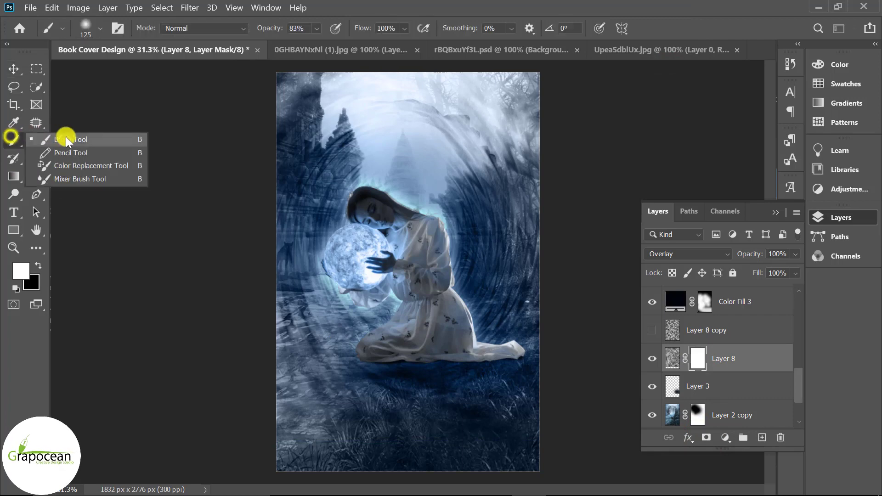
click(67, 140)
key(bracketright)
key(bracketright)
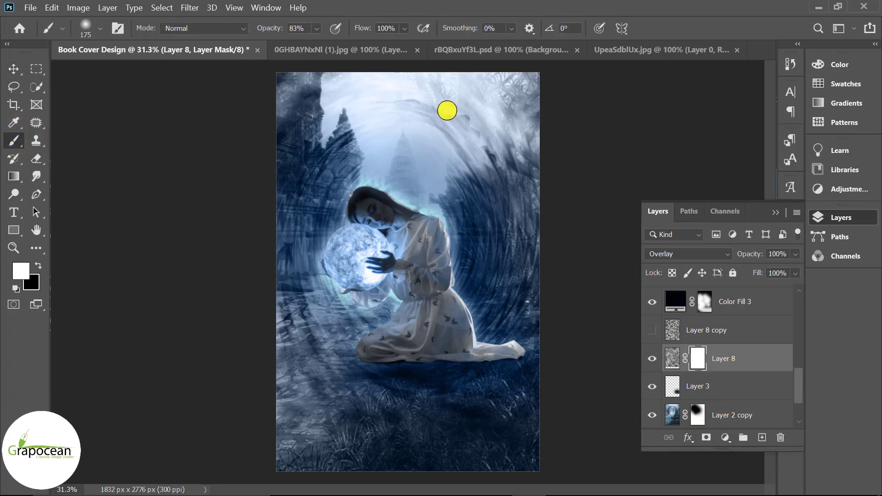
click(457, 115)
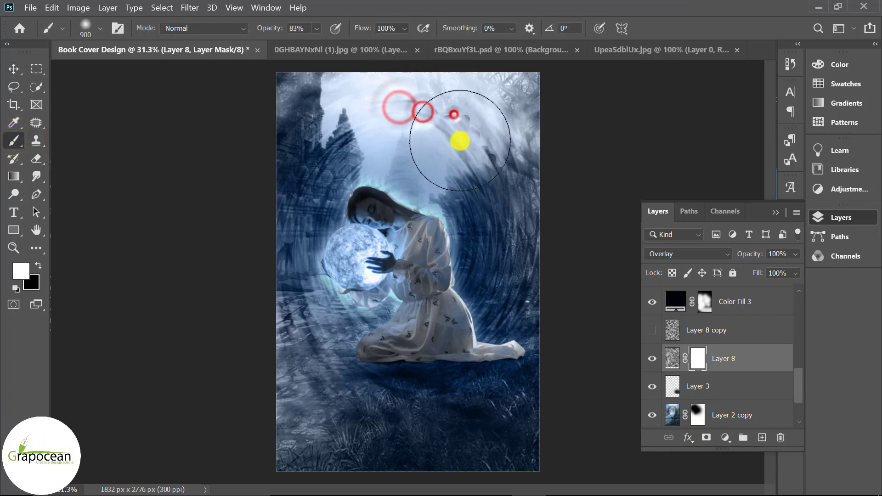
click(38, 266)
click(468, 118)
click(472, 135)
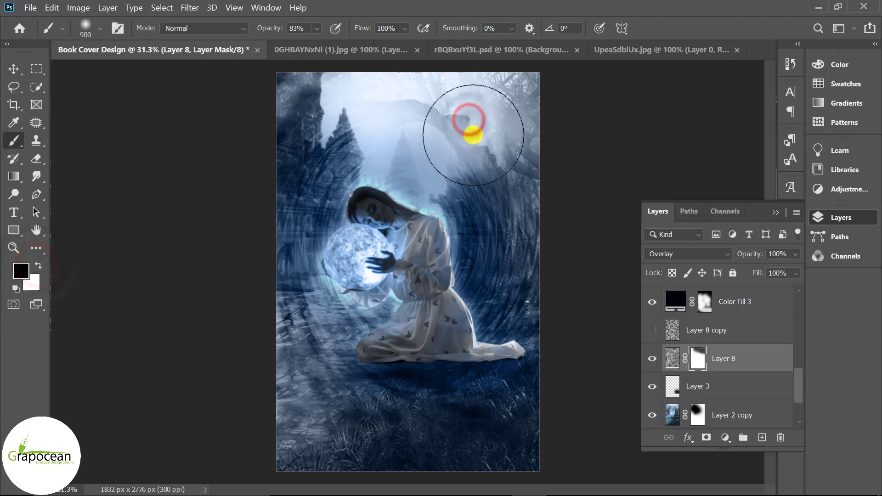
click(359, 108)
click(304, 94)
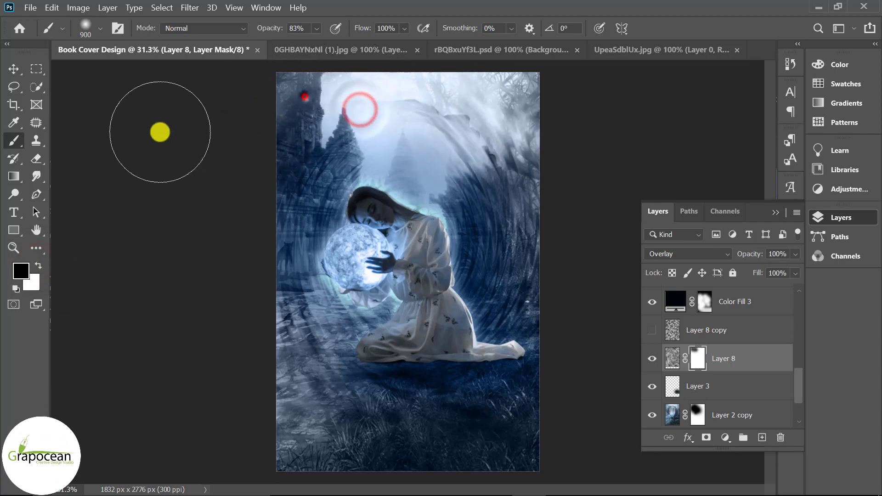
click(290, 99)
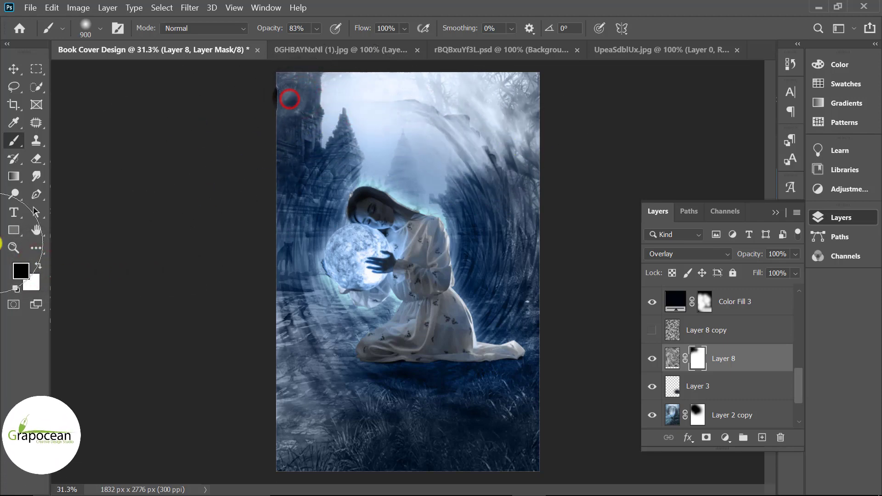
- Set Layer 8 to Linear Light blending at 42% opacity
click(11, 69)
click(697, 253)
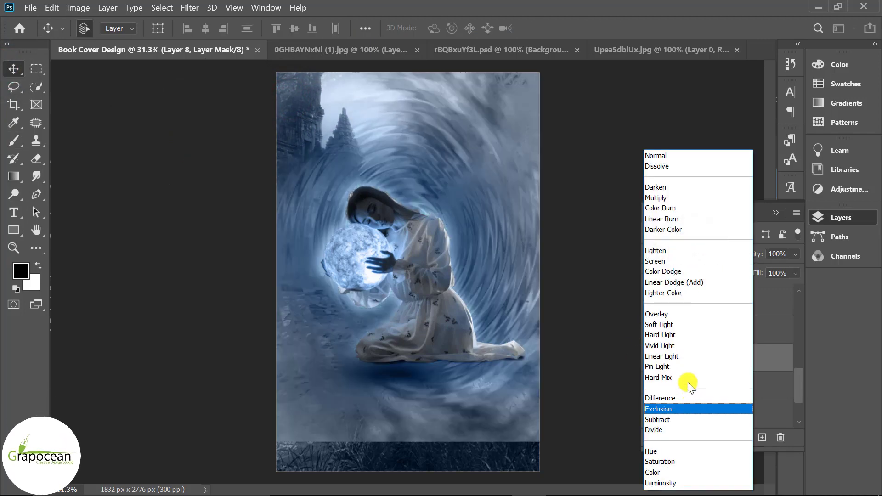
click(696, 355)
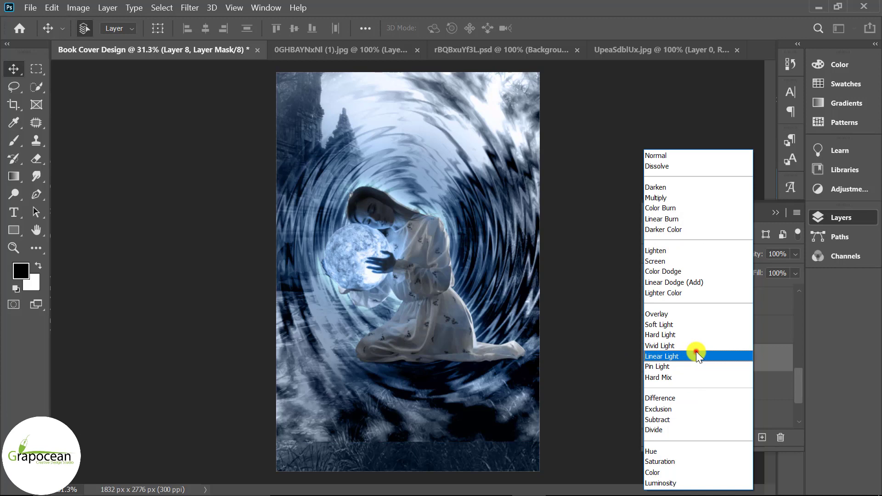
mouse_move(795, 255)
mouse_down()
mouse_move(751, 271)
mouse_move(759, 271)
mouse_up()
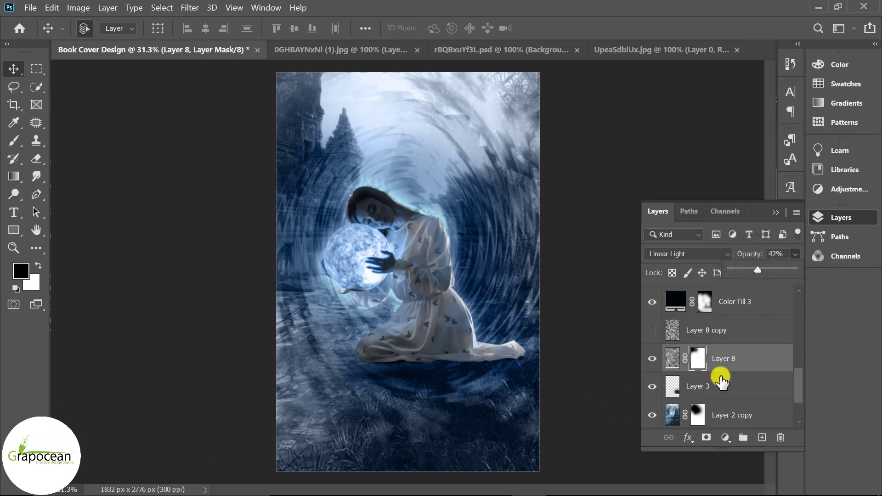
- Paint on the mask to darken the left and right canvas edges
click(699, 361)
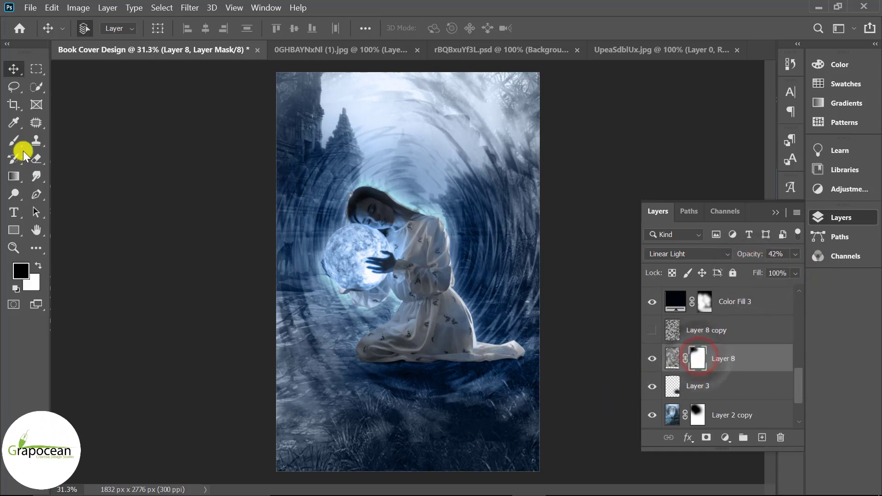
click(13, 140)
click(63, 140)
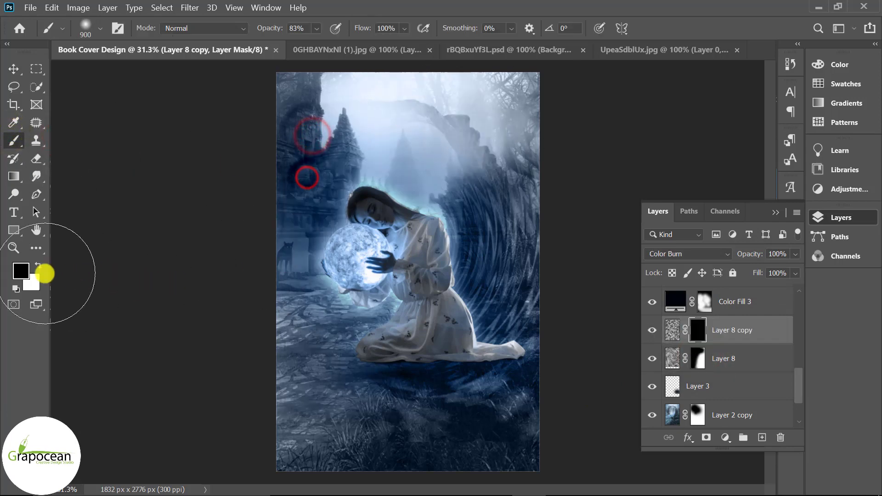
drag(277, 75, 258, 184)
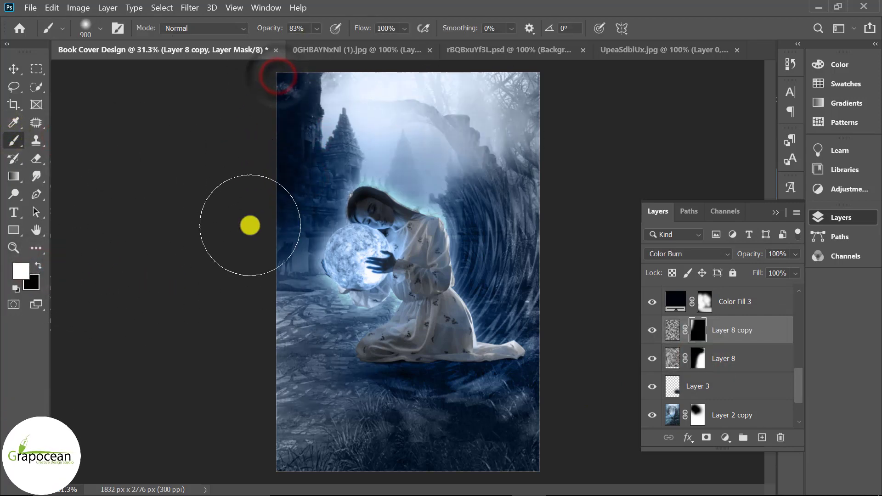
mouse_move(246, 90)
mouse_down()
mouse_move(242, 242)
mouse_move(376, 463)
mouse_up()
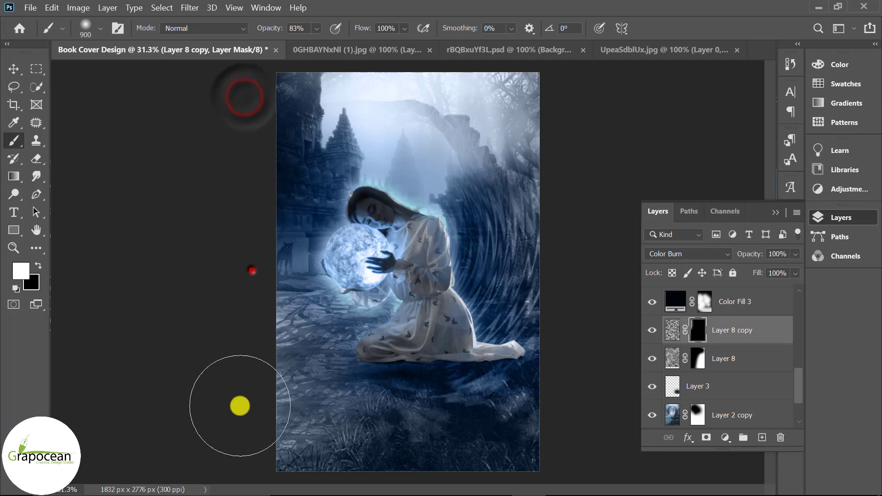
drag(553, 355, 565, 270)
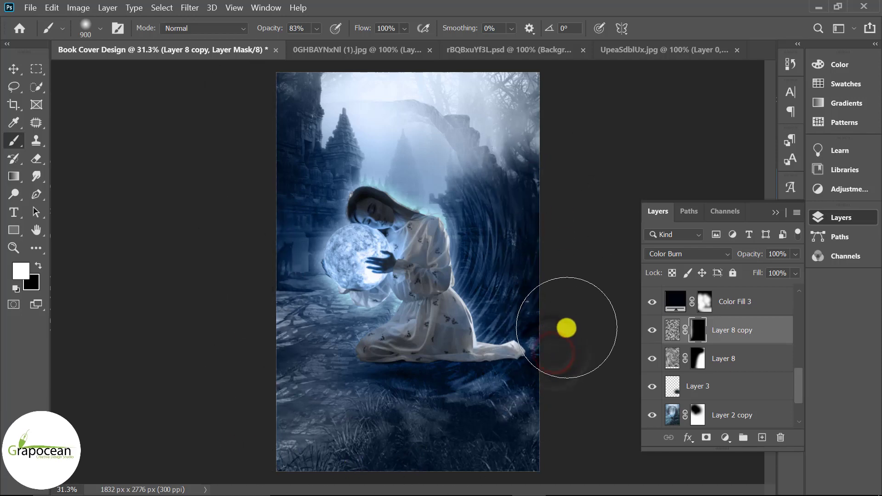
drag(566, 329, 541, 371)
- Darken the bottom-left corner and the sky around the woman's head
scroll(481, 412, down, 2)
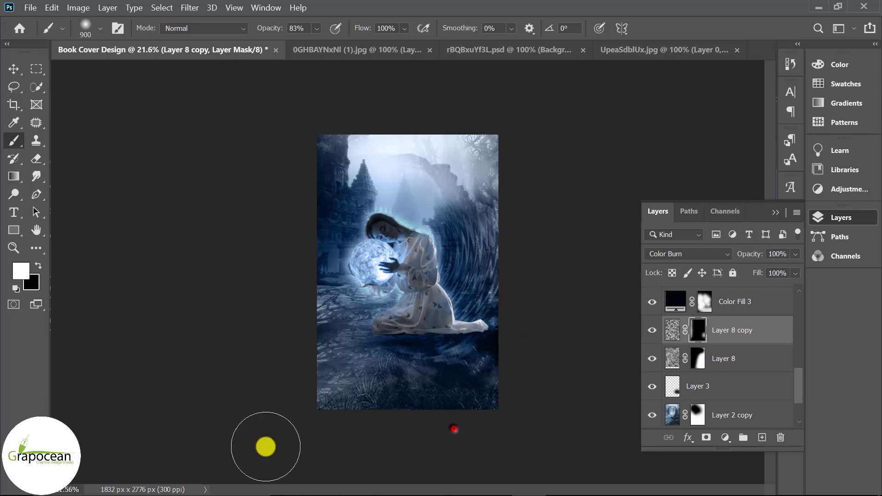
click(374, 372)
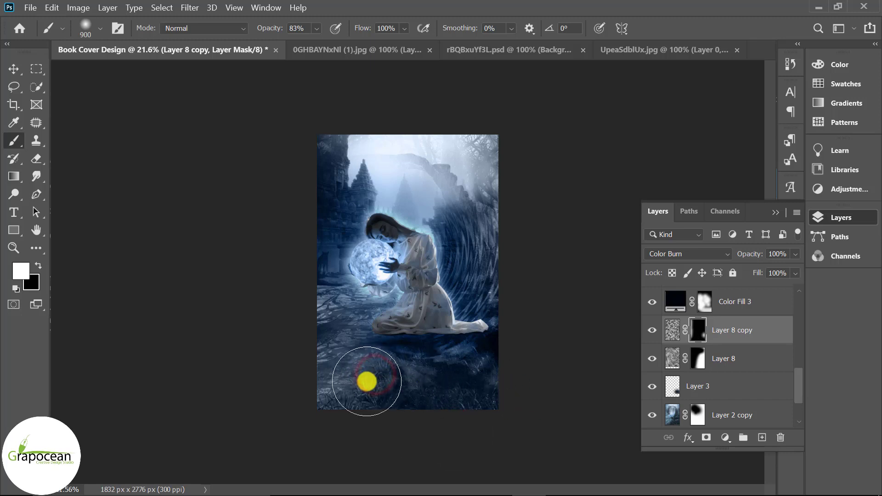
click(360, 336)
click(321, 407)
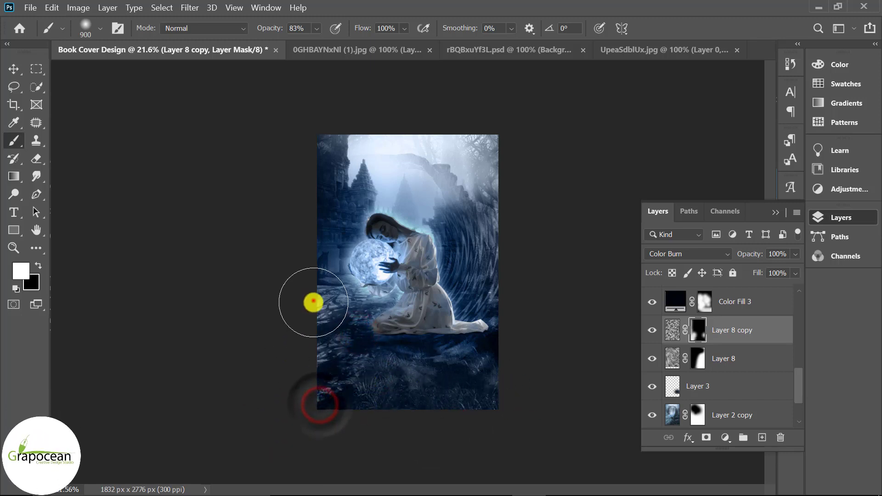
click(416, 169)
click(392, 156)
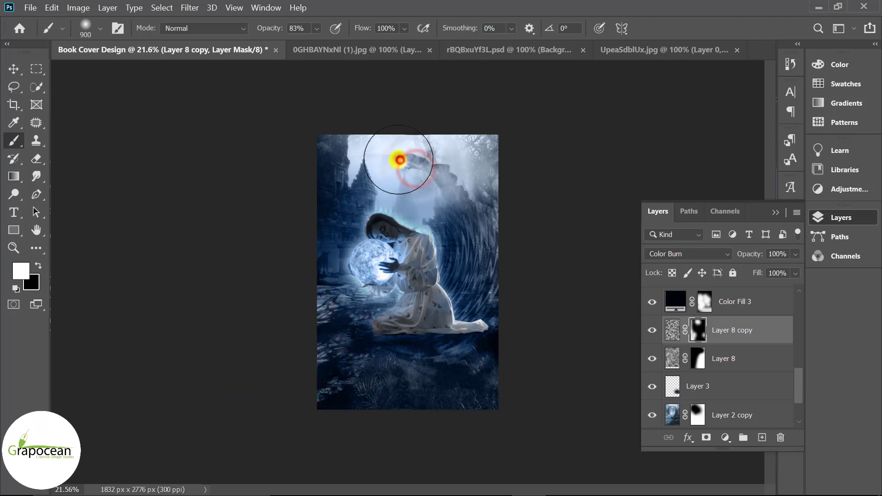
click(442, 178)
click(414, 195)
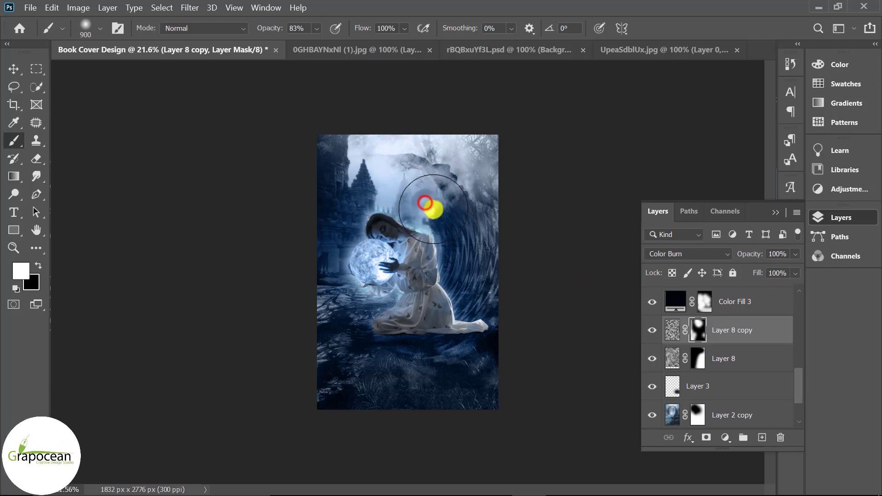
click(441, 213)
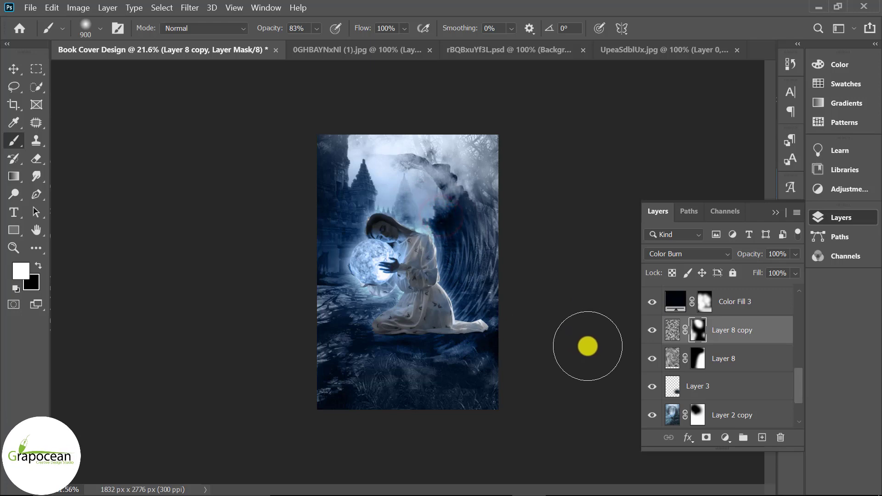
- Zoom in, darken the upper sky near the arch, and select Layer 8 copy
key(ctrl+plus)
key(ctrl+plus)
click(427, 133)
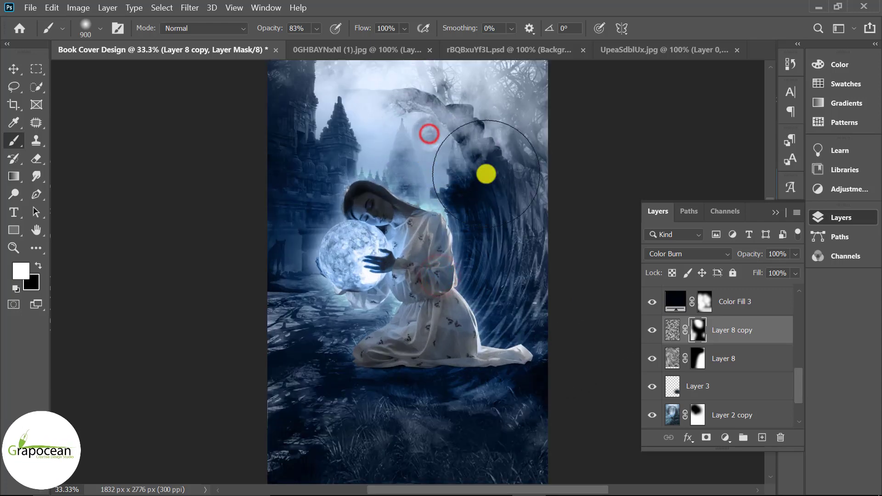
click(487, 140)
scroll(551, 333, down, 3)
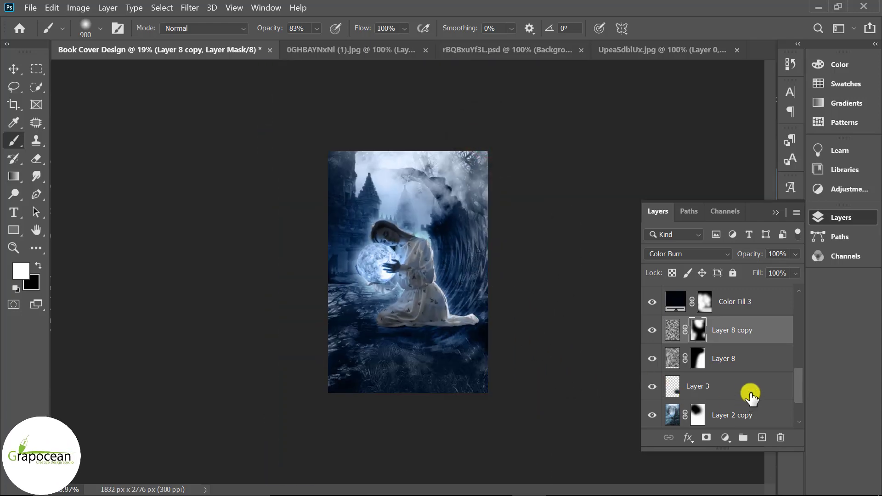
scroll(716, 368, up, 2)
click(653, 386)
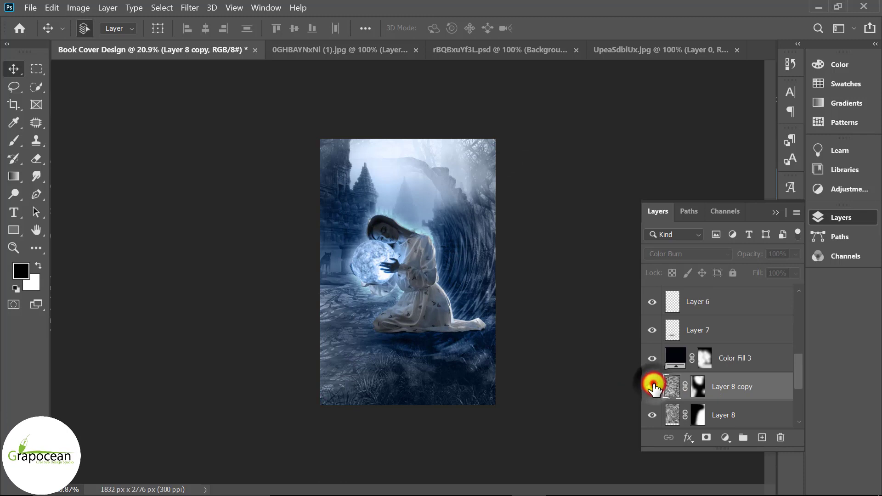
- Add a Gradient Map adjustment layer above Color Fill 3
click(744, 363)
click(725, 437)
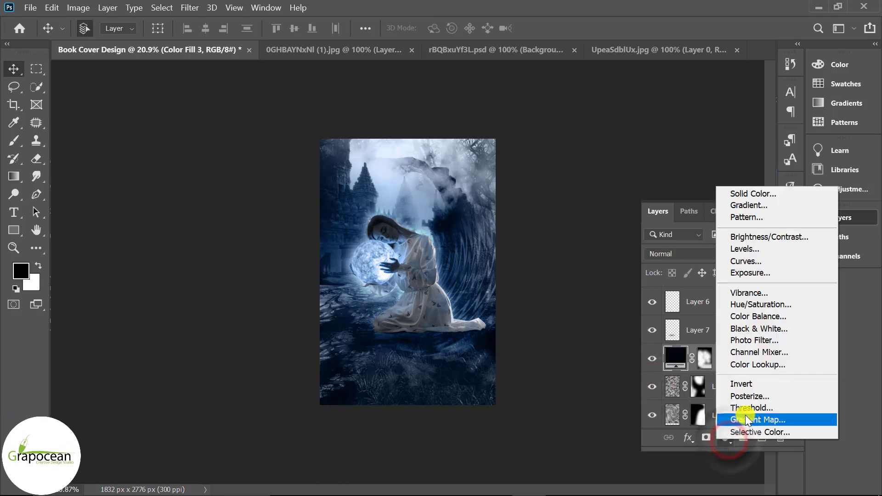
click(775, 419)
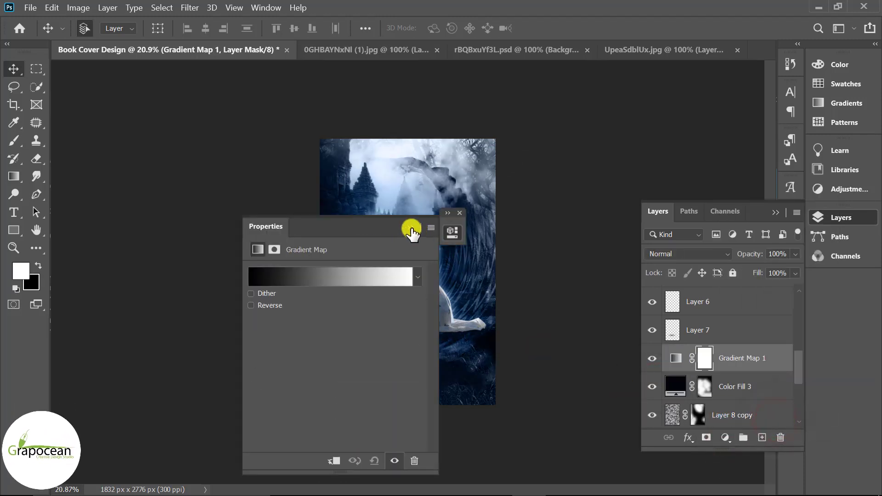
mouse_move(412, 232)
mouse_down()
mouse_move(512, 251)
mouse_move(673, 175)
mouse_up()
- Apply a dark blue preset from the Blues gradients to Gradient Map 1
click(724, 224)
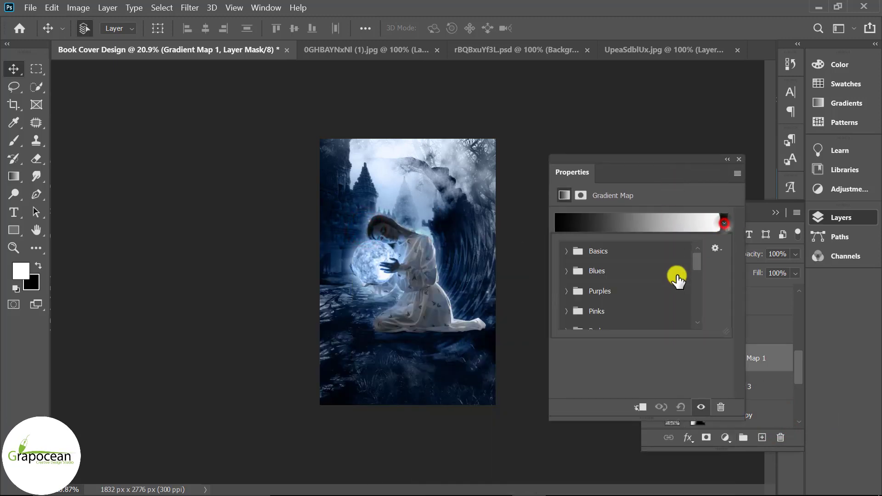
click(567, 270)
scroll(661, 303, down, 5)
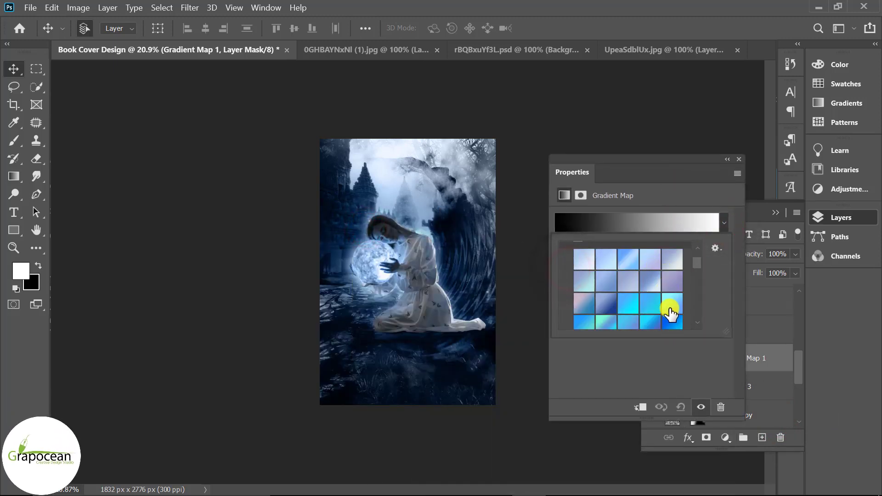
click(610, 260)
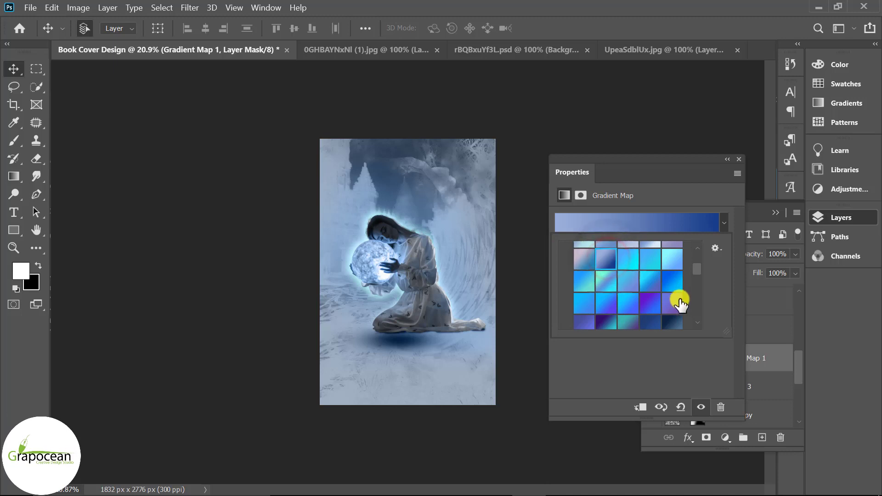
click(672, 320)
click(724, 162)
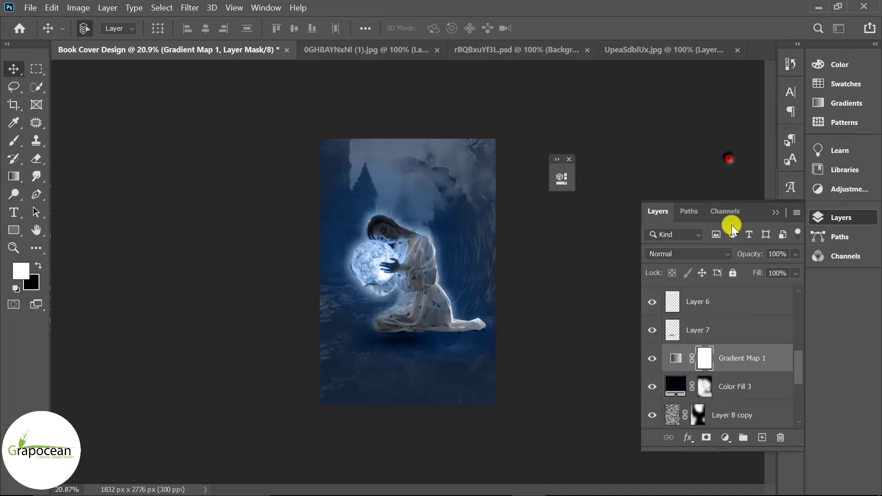
click(694, 257)
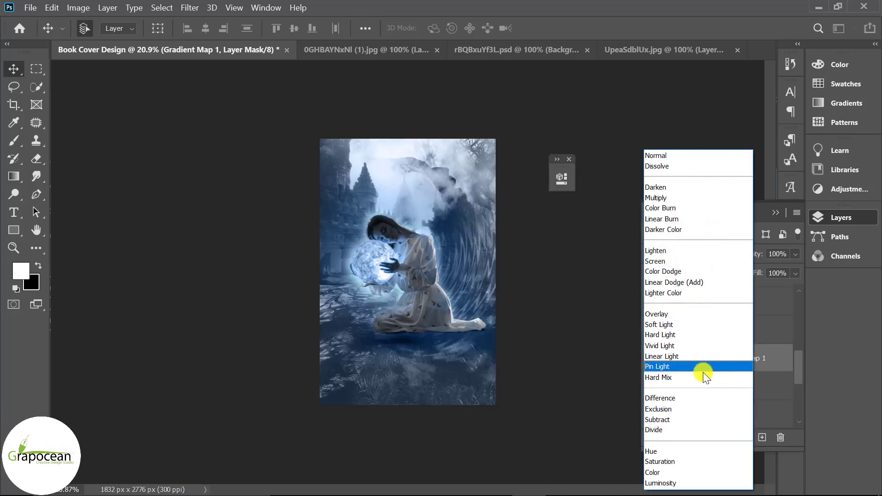
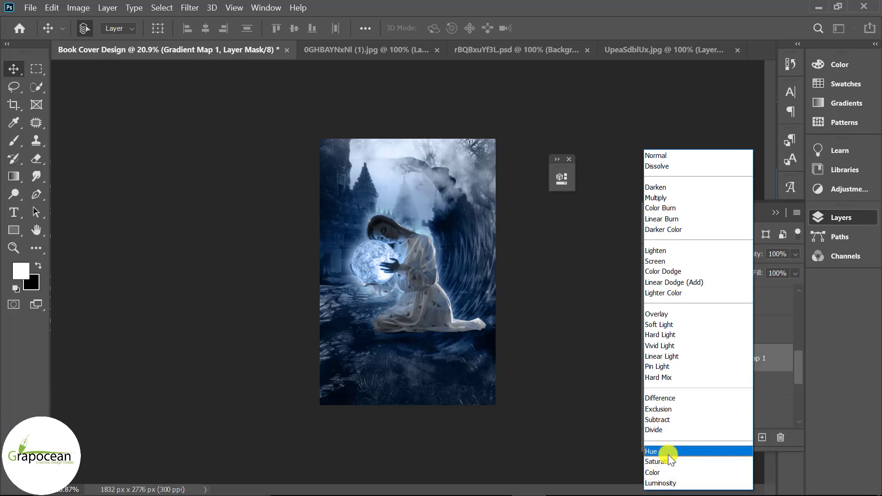
- Lower Gradient Map 1's opacity to 47%, leaving its blend mode unchanged
click(516, 463)
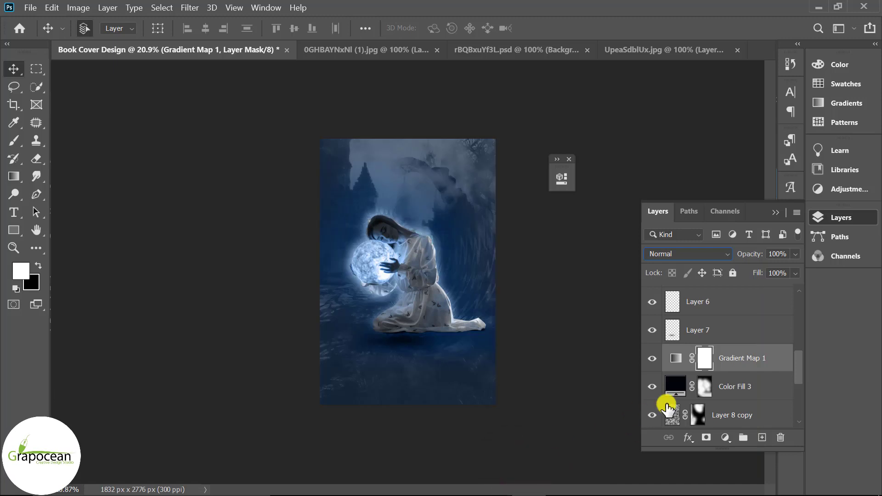
click(794, 255)
mouse_move(757, 272)
mouse_down()
mouse_move(768, 270)
mouse_move(761, 270)
mouse_up()
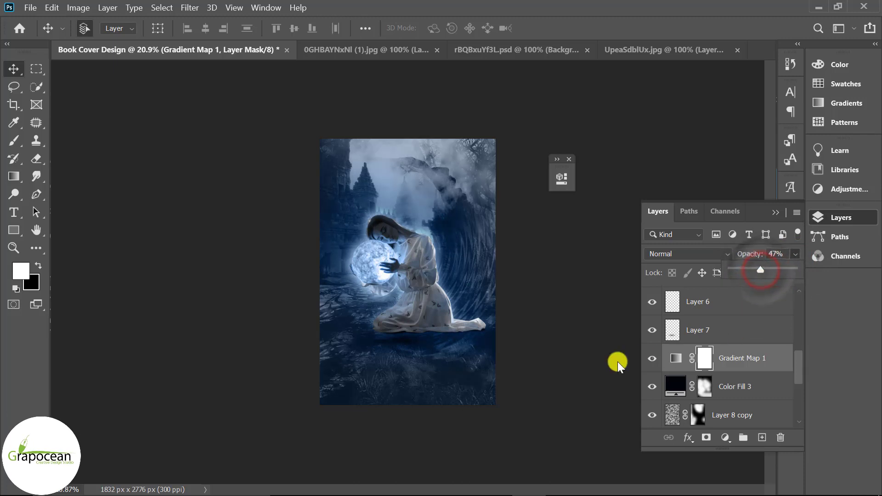
click(732, 411)
scroll(733, 408, down, 1)
- Duplicate Layer 8 and rotate the copy about −165°, nudging it up around the girl
scroll(732, 402, down, 1)
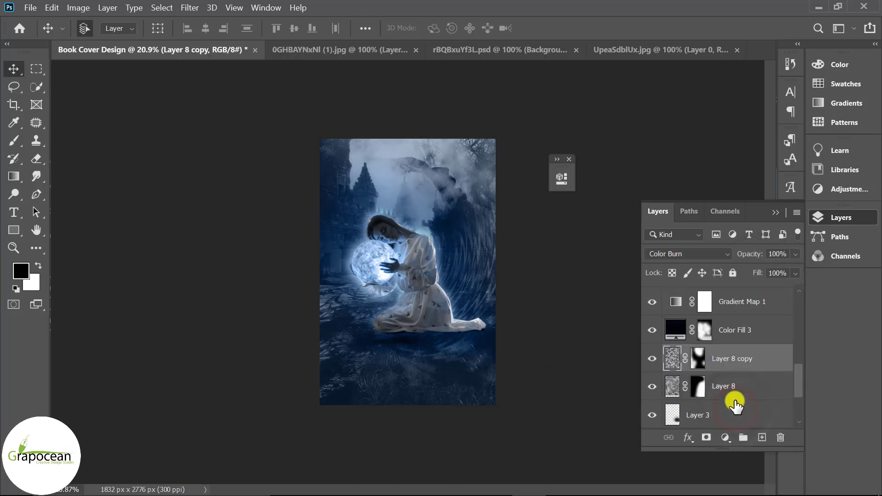
click(734, 398)
key(ctrl+j)
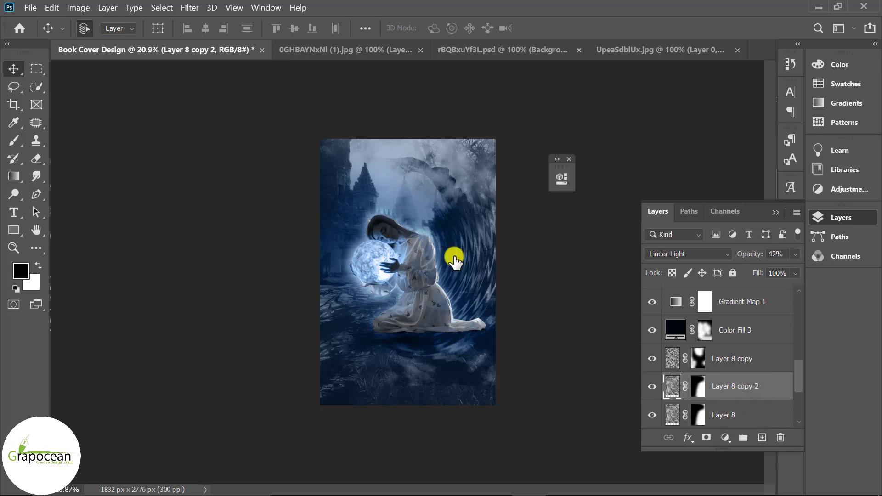
key(ctrl+t)
mouse_move(558, 390)
mouse_down()
mouse_move(398, 363)
mouse_move(367, 329)
mouse_up()
mouse_move(591, 267)
mouse_down()
mouse_move(486, 370)
mouse_move(243, 305)
mouse_up()
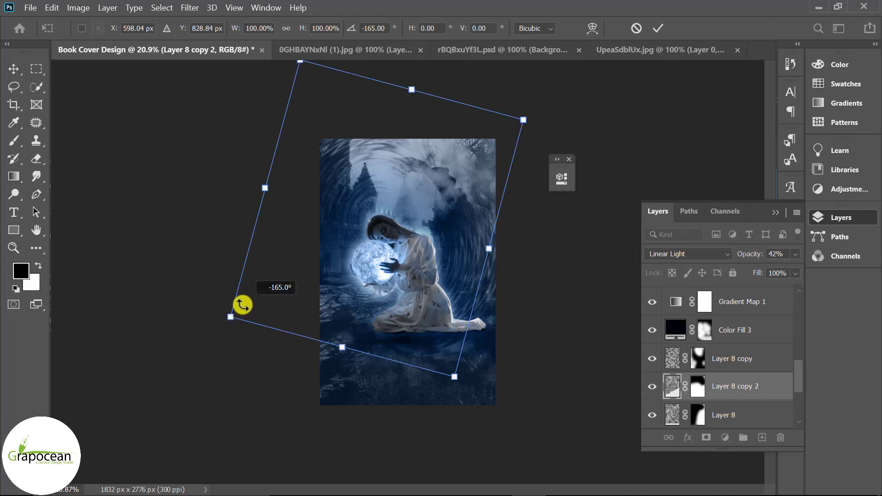
drag(389, 186, 377, 177)
click(658, 31)
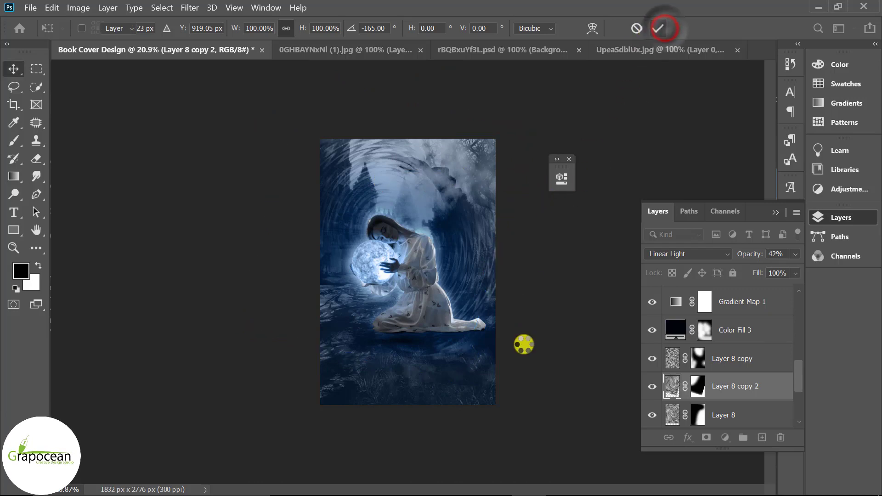
scroll(434, 316, up, 5)
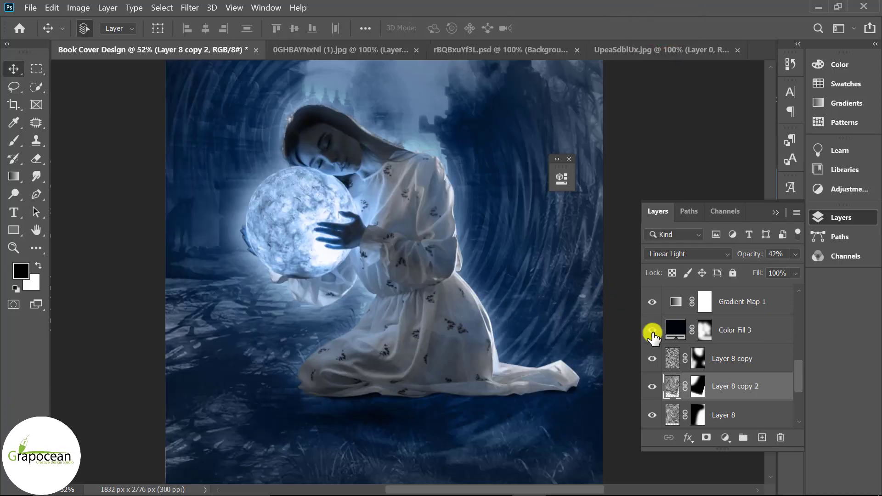
- Select Color Fill 3 and add a new empty Layer 9 above it
scroll(652, 335, up, 2)
scroll(448, 367, down, 3)
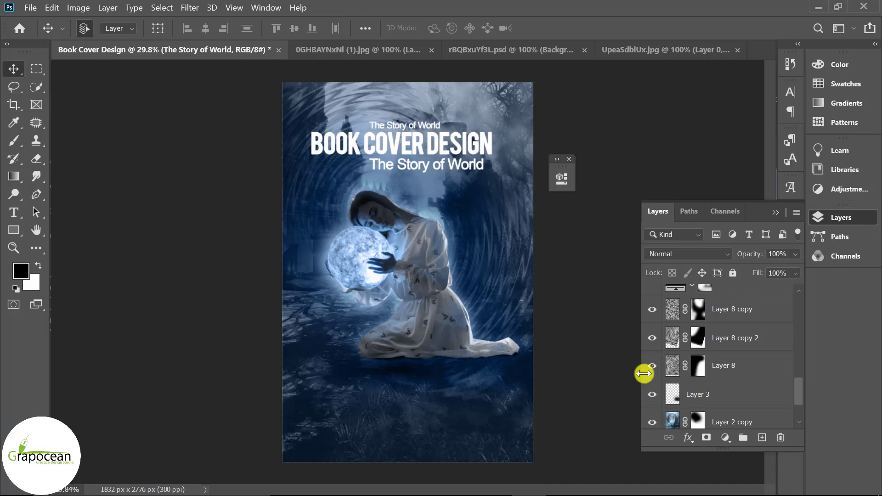
scroll(716, 362, up, 2)
click(748, 339)
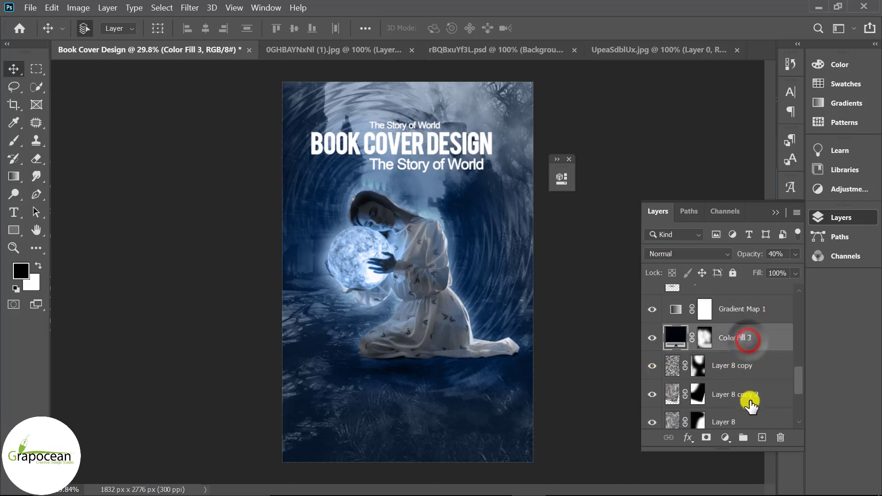
click(762, 437)
- Paint a soft brush glow around the orb and hand on Layer 9
click(14, 140)
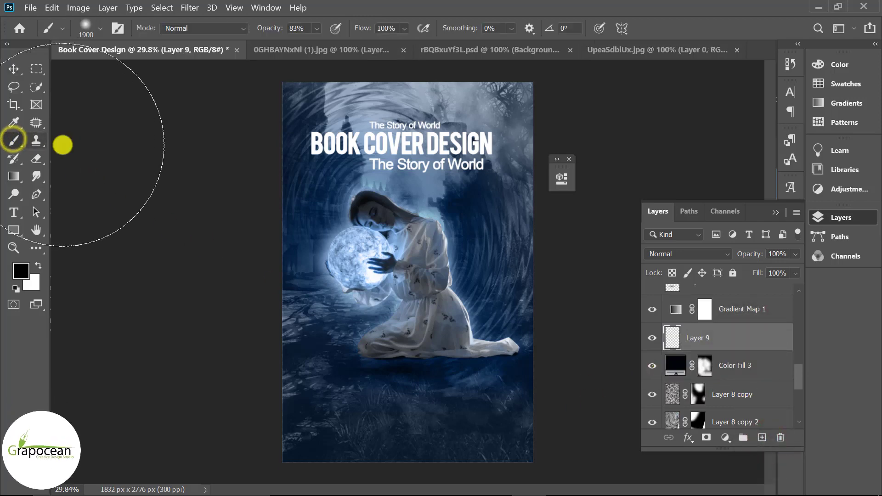
click(404, 237)
click(389, 243)
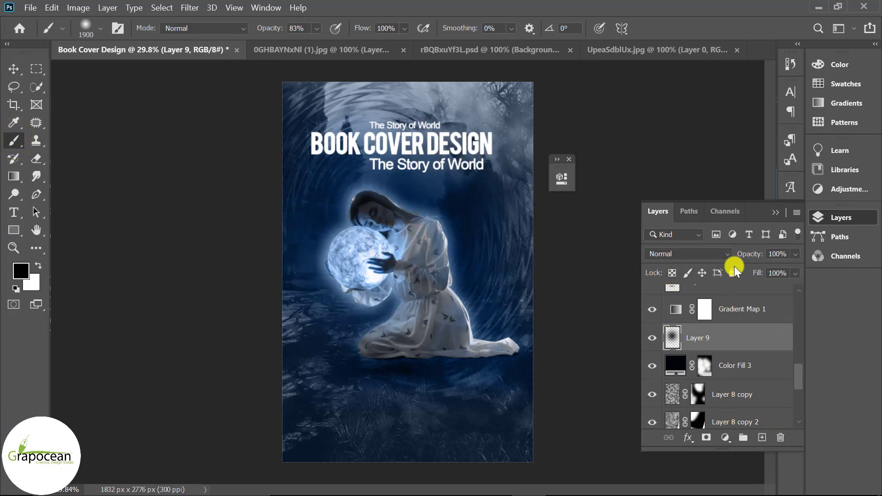
click(699, 257)
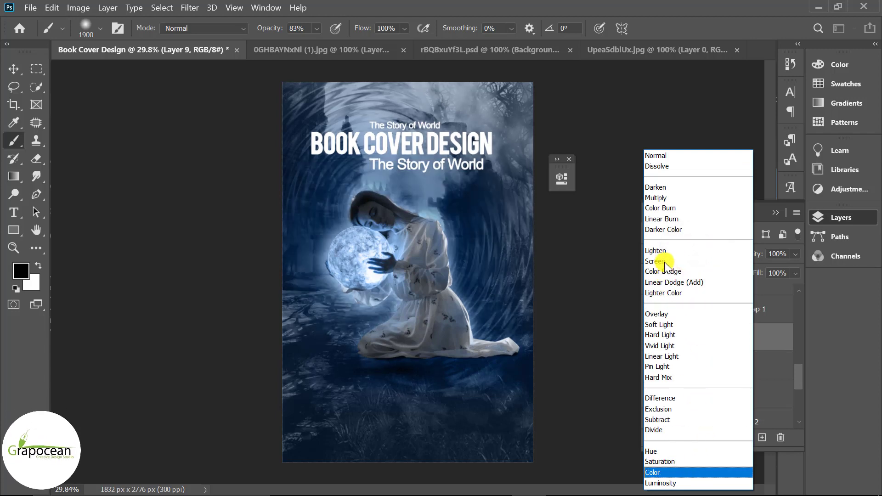
click(549, 306)
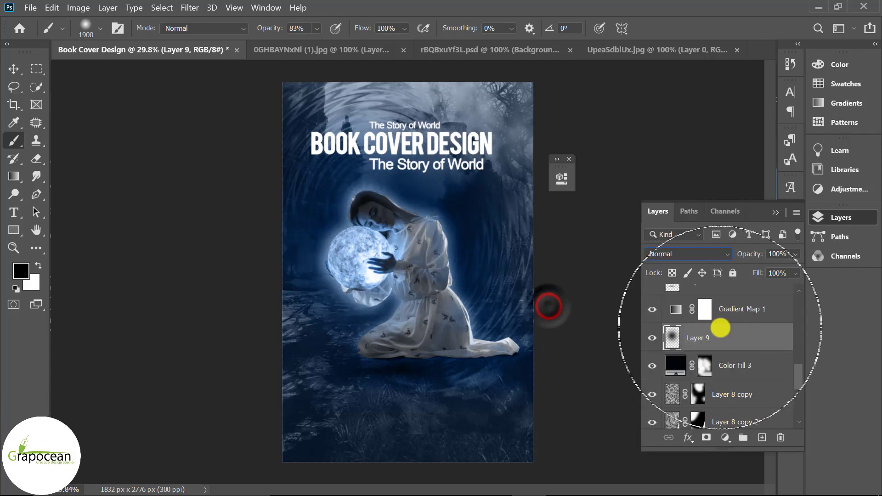
- Move Layer 9 above Gradient Map 1 and set its blend mode to Lighter Color
scroll(707, 378, up, 1)
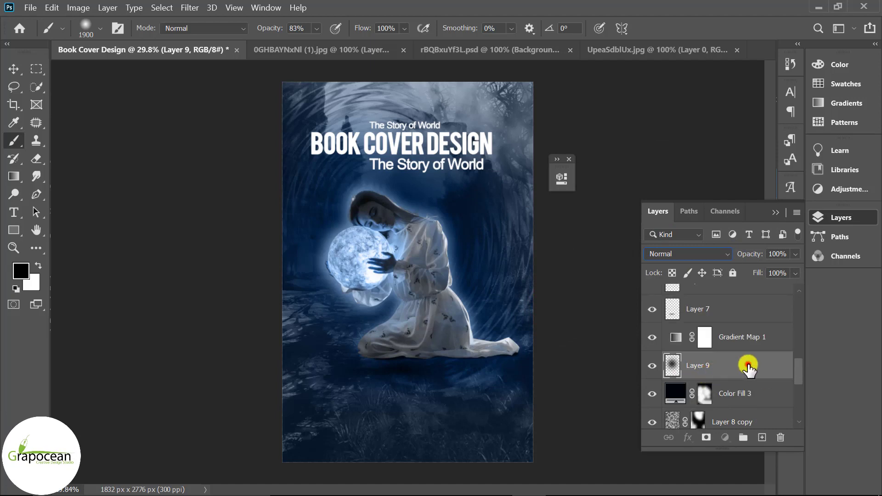
drag(748, 366, 731, 331)
click(684, 253)
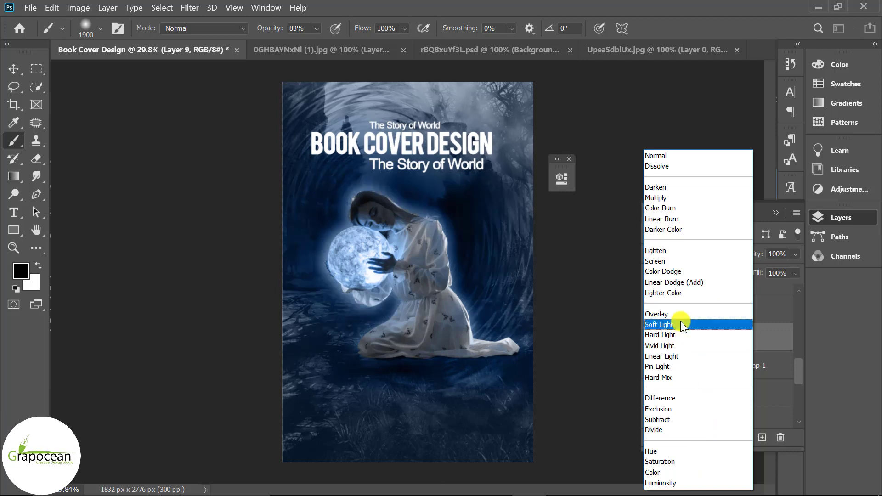
click(684, 294)
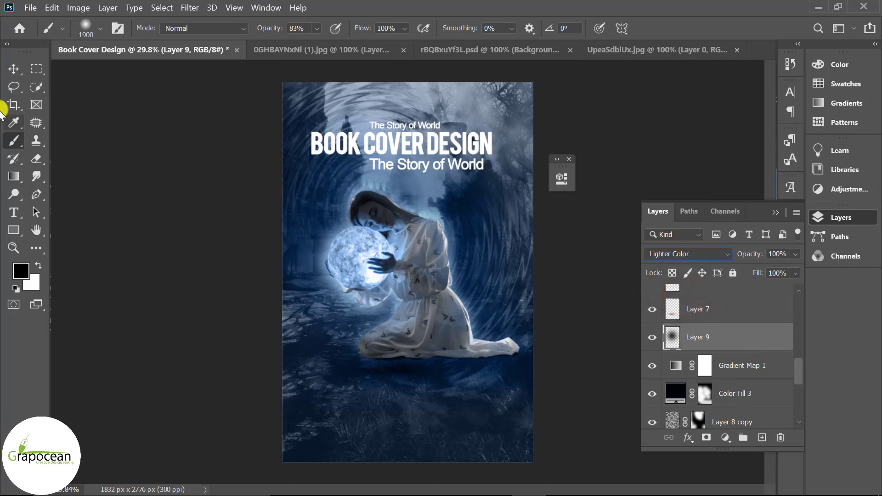
click(13, 69)
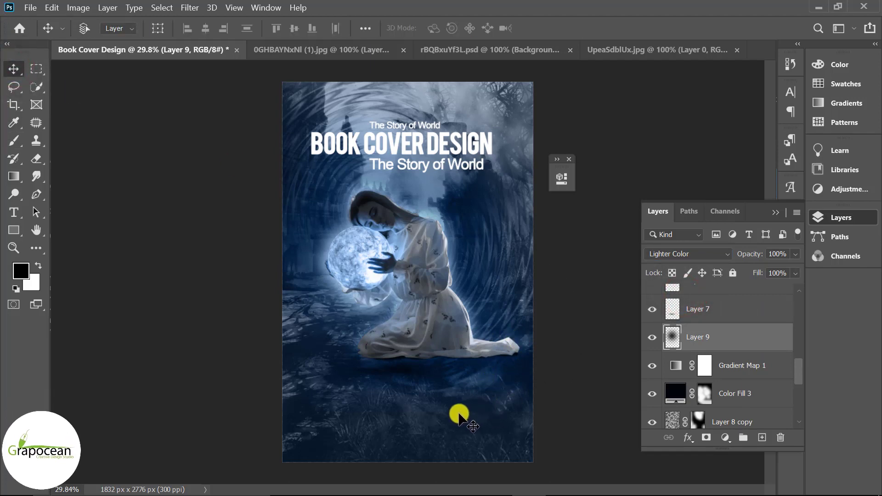
scroll(458, 409, up, 1)
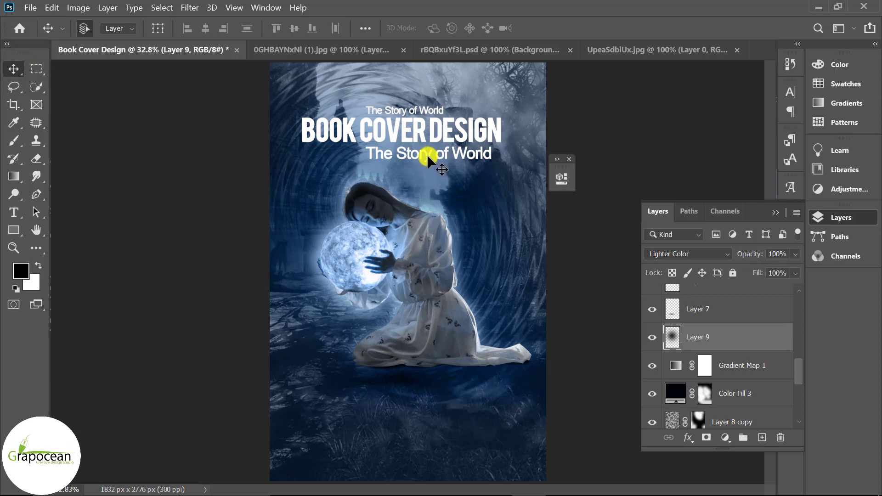
- Copy 'The Story of World' text to the cover bottom and edit it into the 'WRITER NAME' line
drag(426, 155, 400, 431)
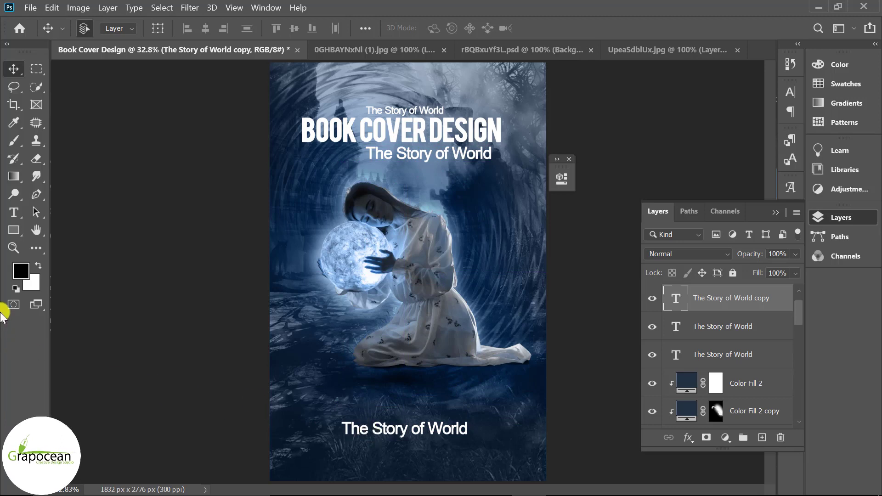
click(13, 212)
click(341, 429)
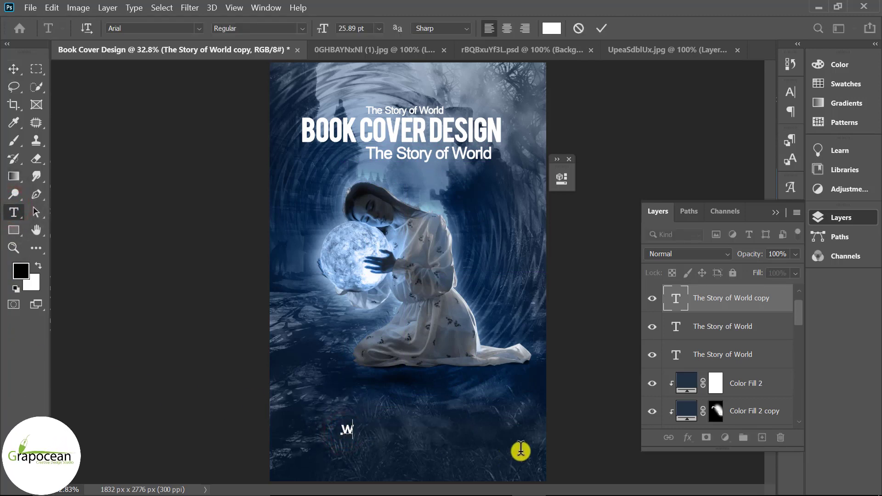
text(riter na)
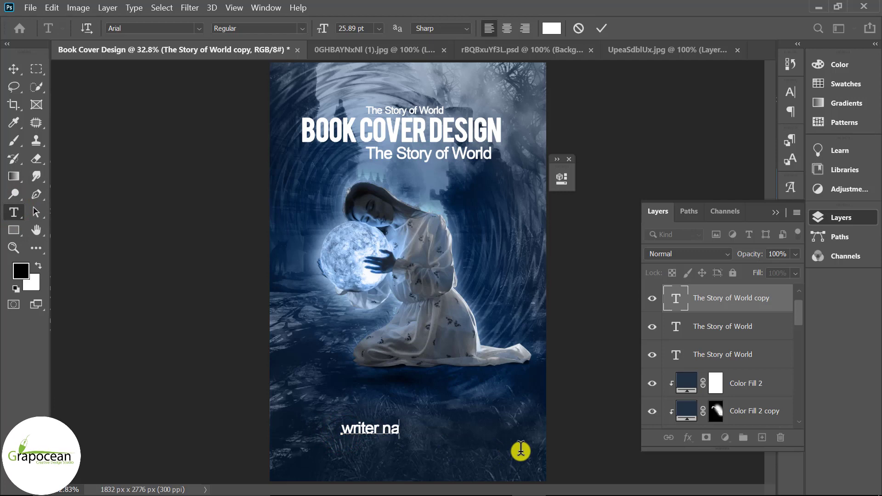
key(BackSpace)
text(ri)
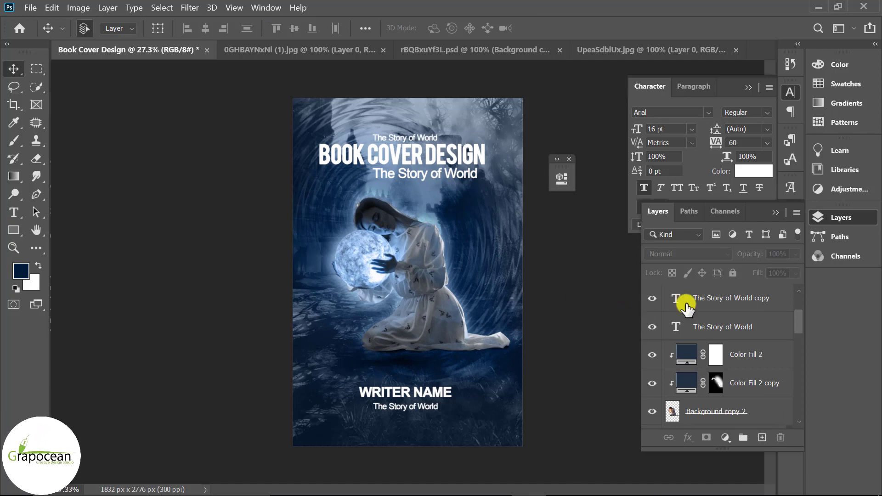
- Stamp all visible layers into a merged Layer 10 above the Book Cover Design text
scroll(686, 309, up, 3)
click(765, 300)
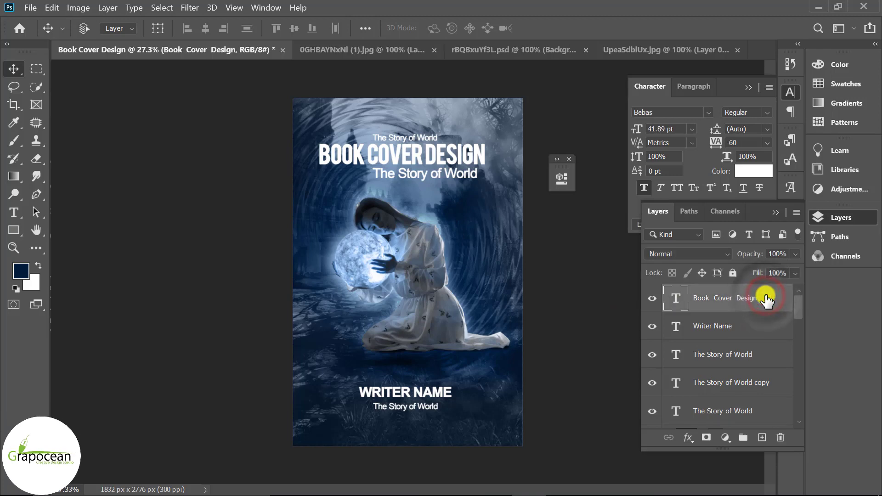
key(ctrl+shift+alt+e)
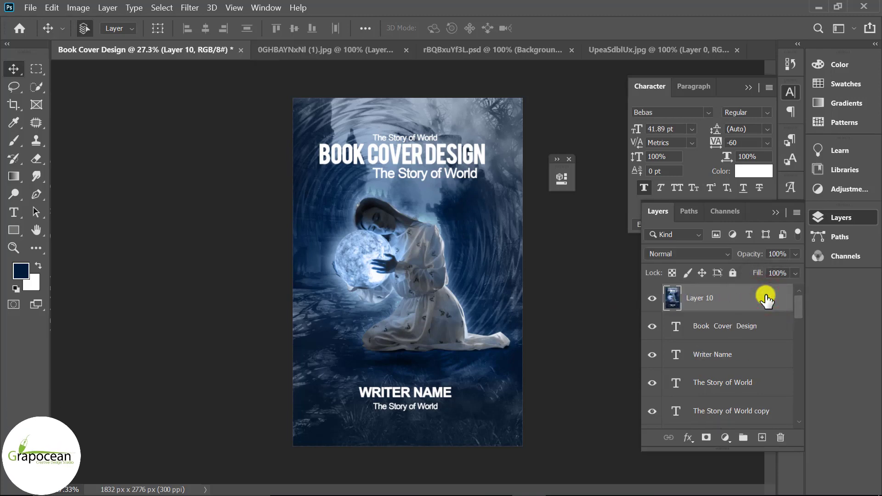
click(688, 437)
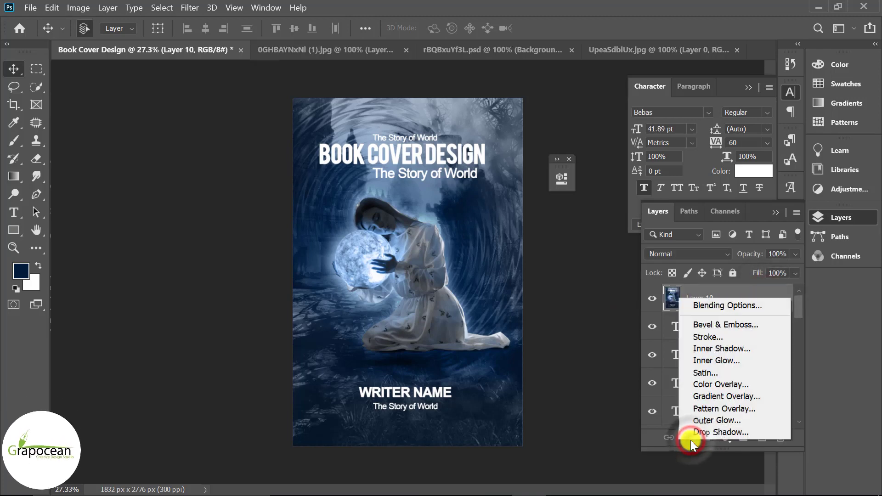
click(582, 429)
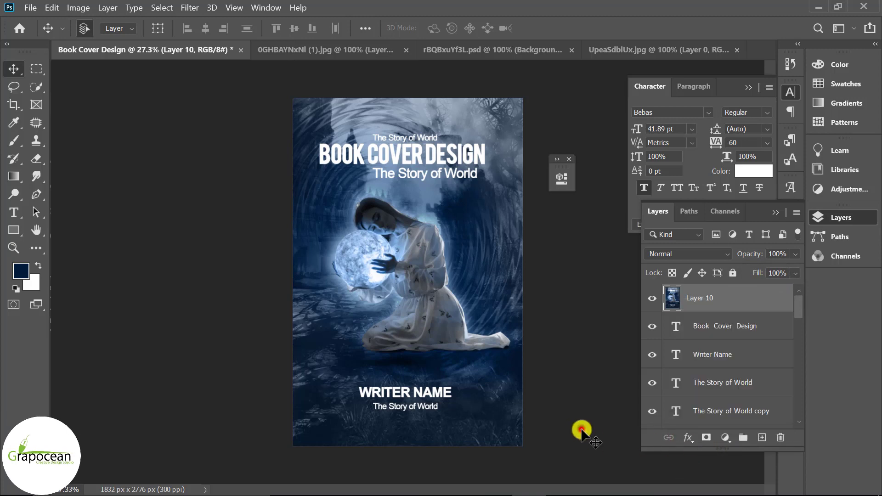
click(726, 440)
click(726, 440)
click(691, 439)
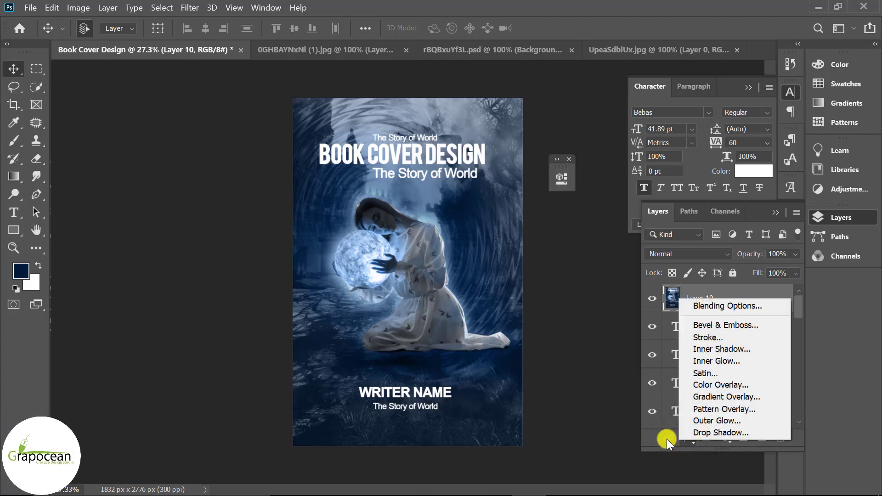
click(593, 426)
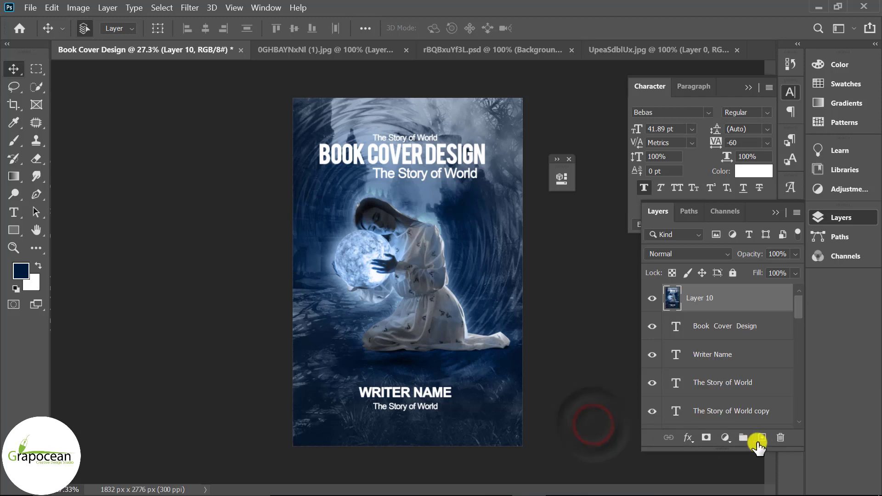
- Browse Layer 10's right-click options without applying anything, ending with the adjustment layer list open
right_click(764, 301)
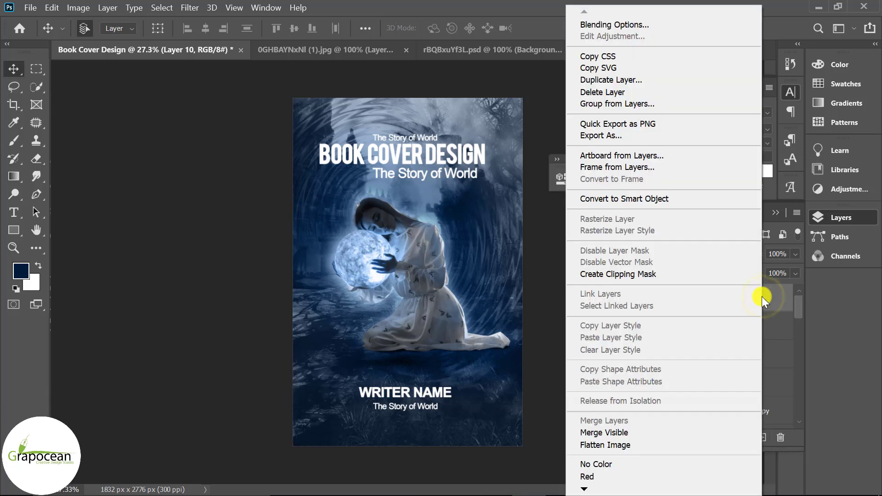
click(584, 488)
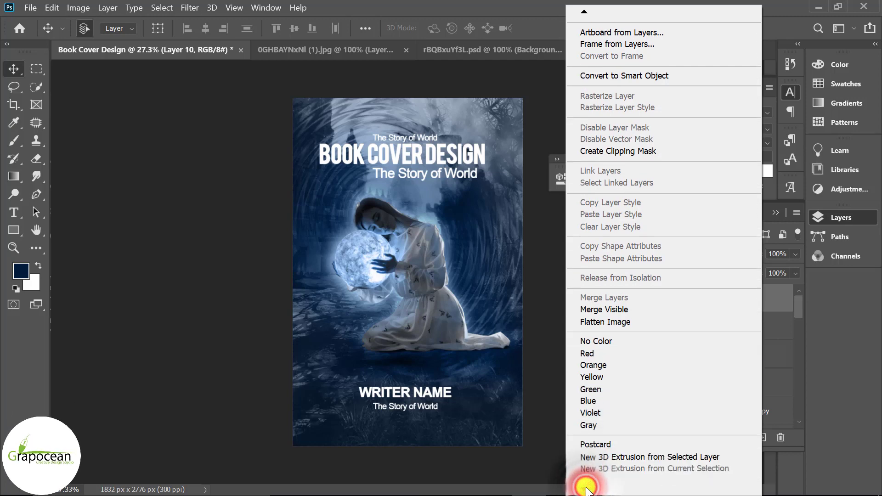
click(584, 12)
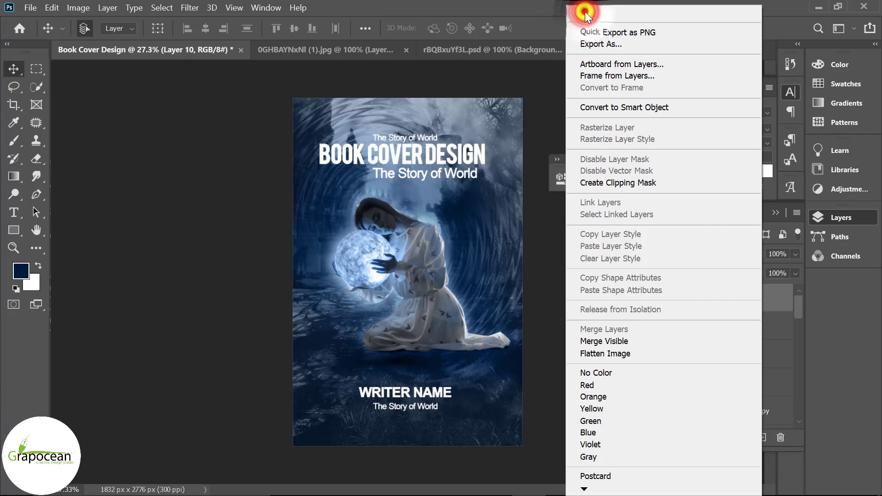
click(543, 262)
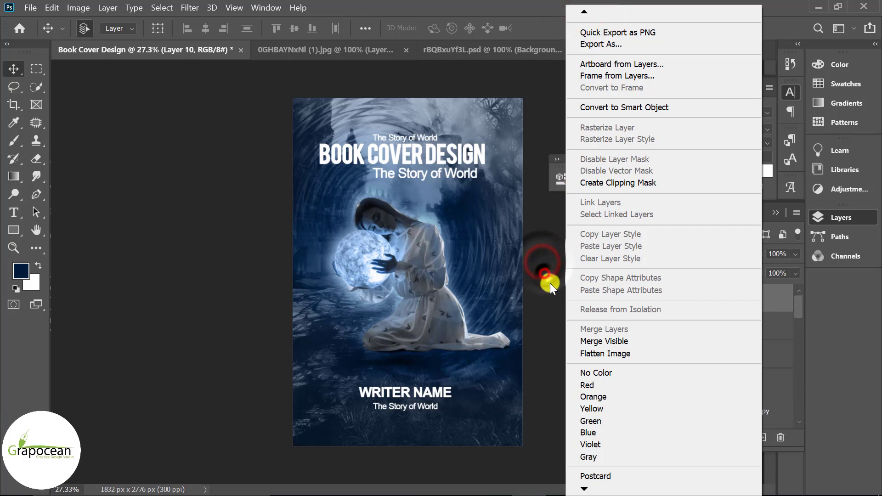
click(212, 247)
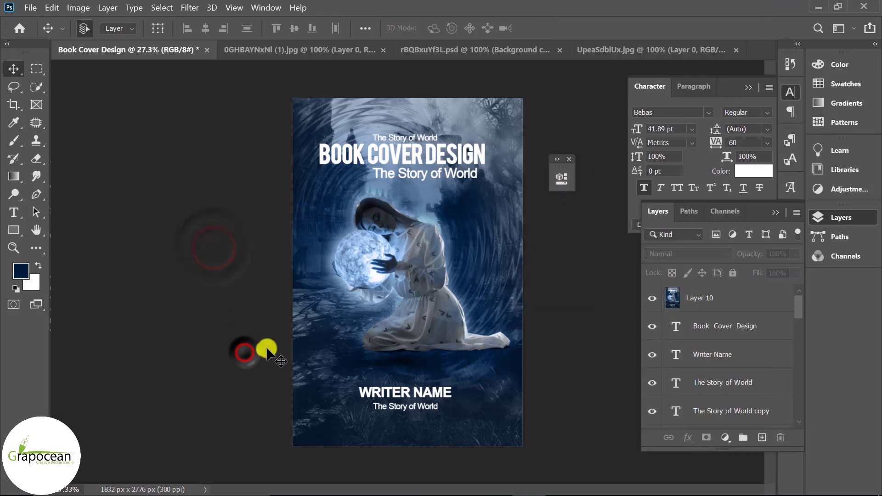
click(715, 300)
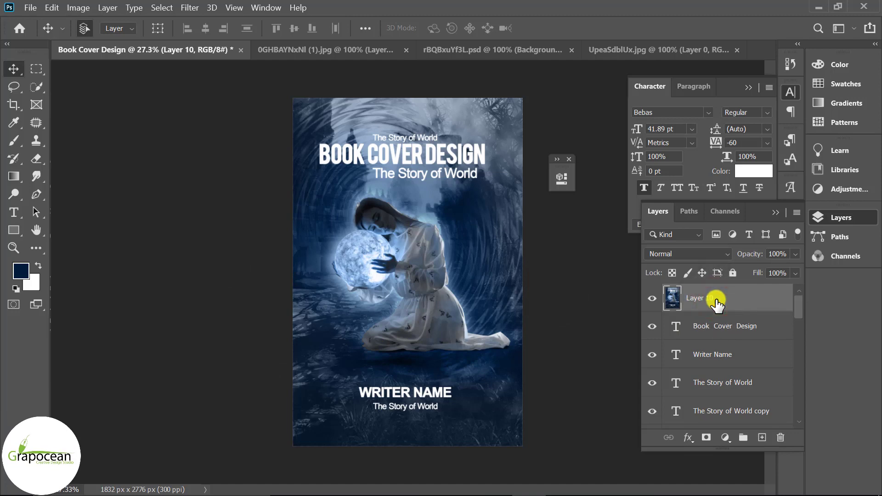
right_click(731, 301)
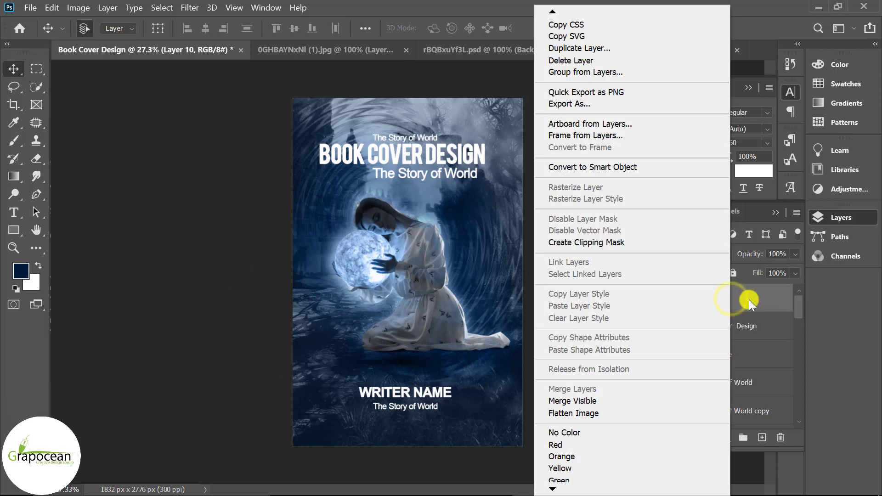
click(246, 333)
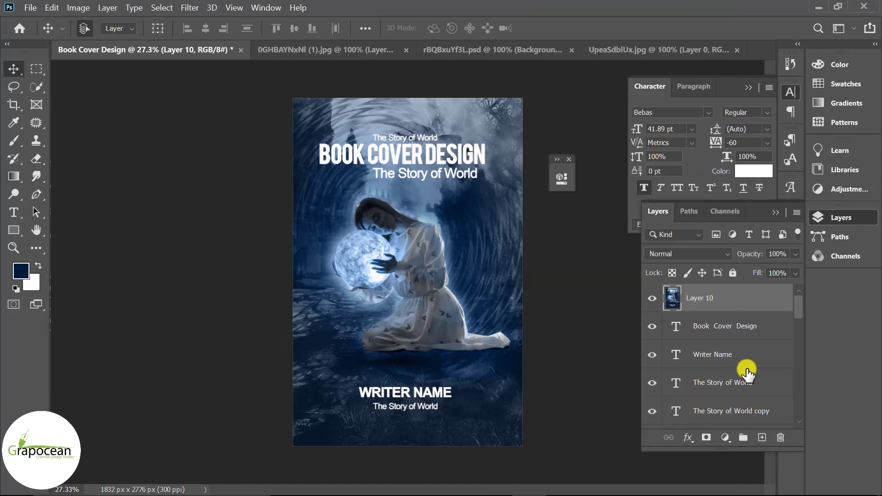
click(726, 437)
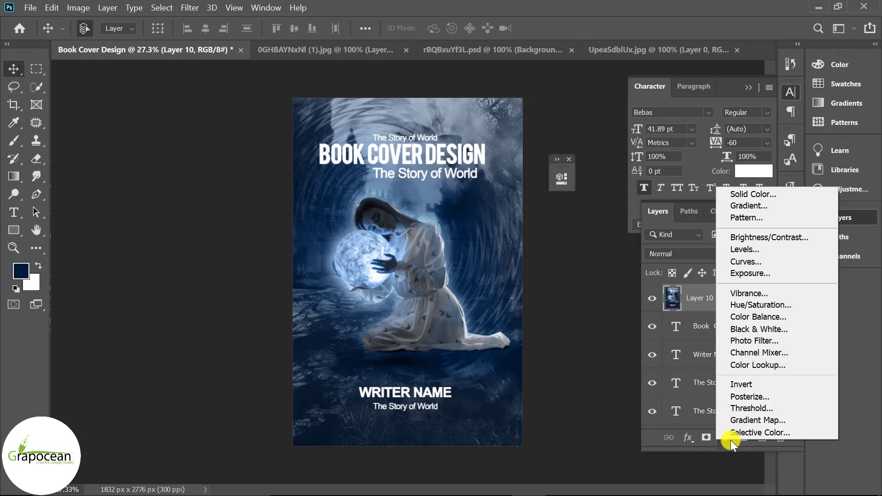
- Add a Color Lookup adjustment layer and load the 2Strip.look LUT
click(775, 367)
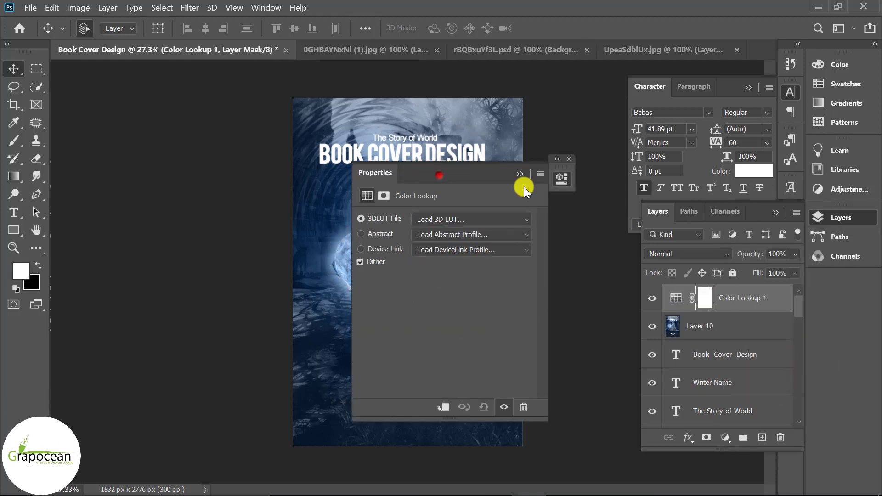
drag(524, 188, 740, 188)
click(715, 234)
click(692, 217)
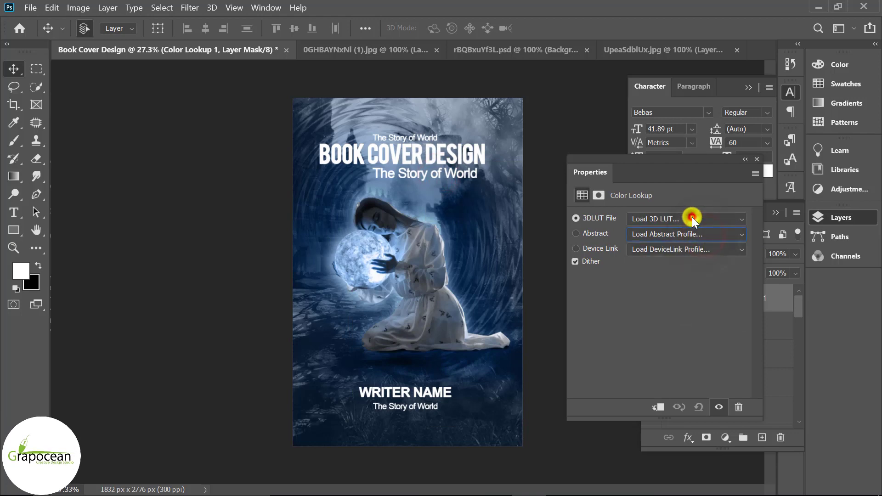
click(665, 45)
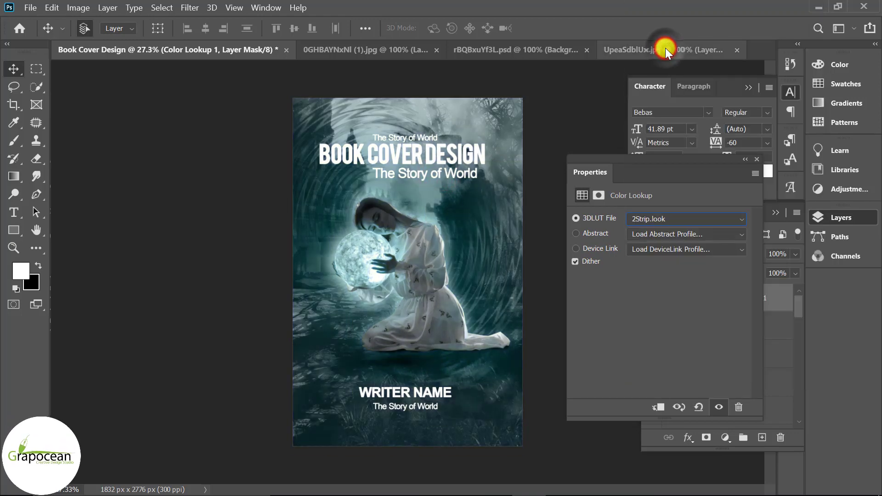
- Step through the 3D LUT looks to Moonlight.3DL and collapse the Properties panel
key(Down)
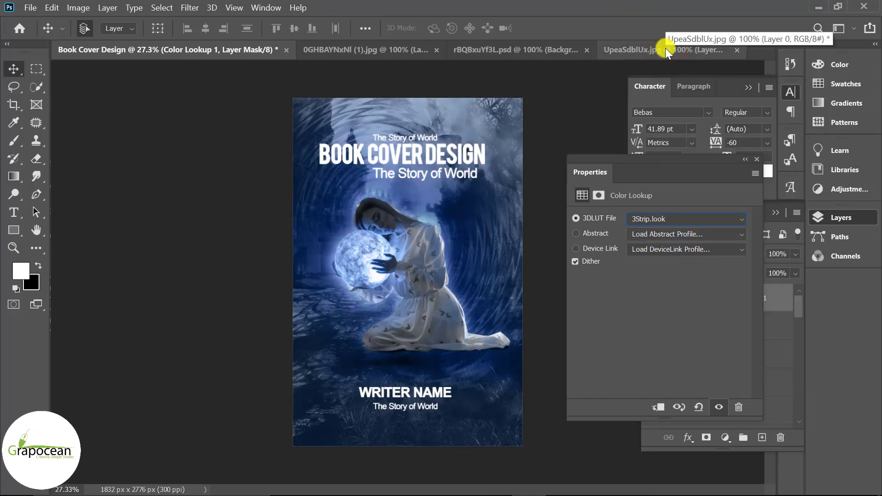
key(Down)
key(Down)
key(Down)
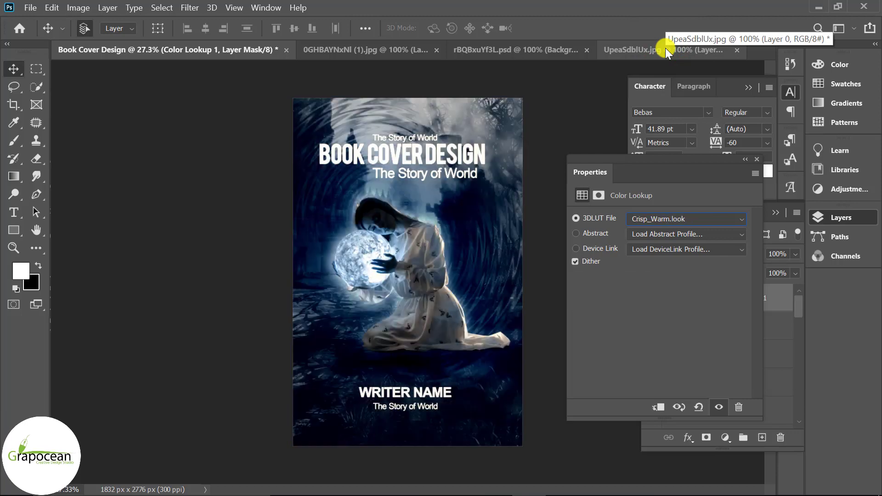
key(Down)
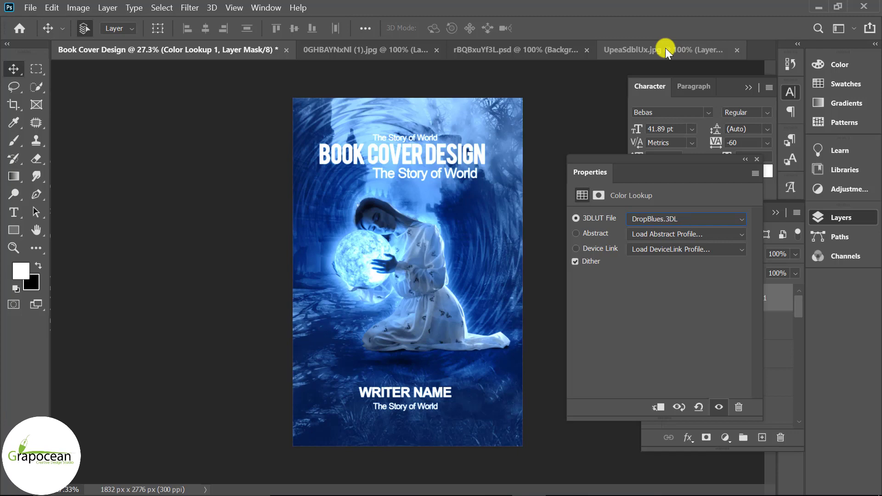
key(Down)
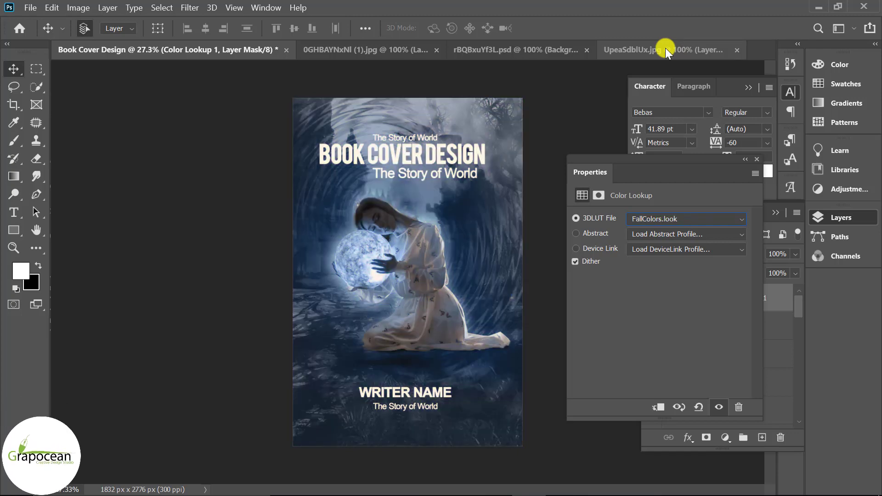
key(Down)
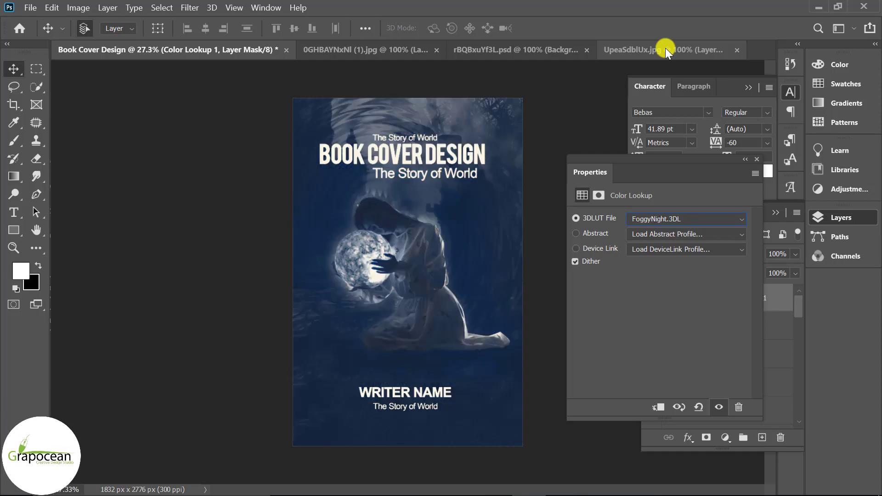
key(Up)
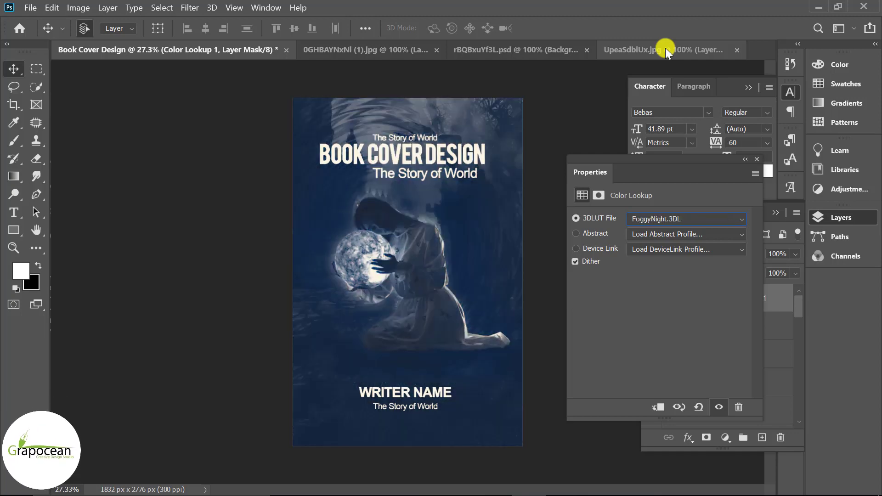
key(Down)
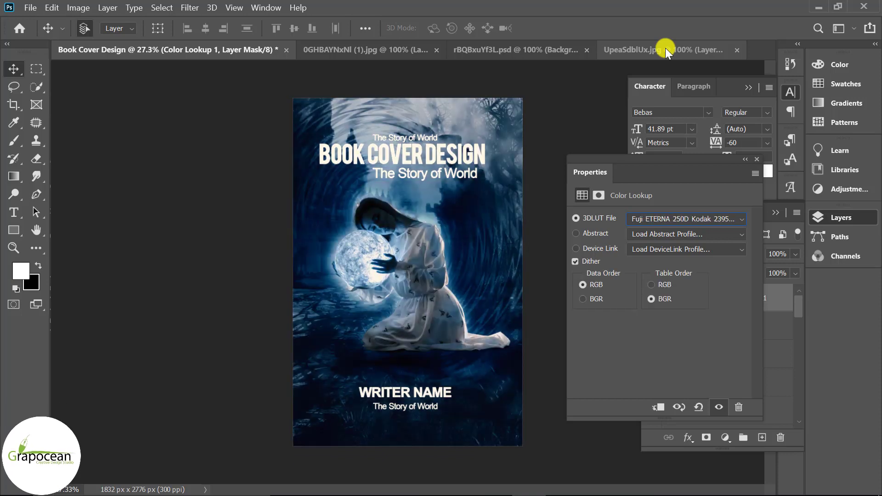
key(Down)
key(Down)
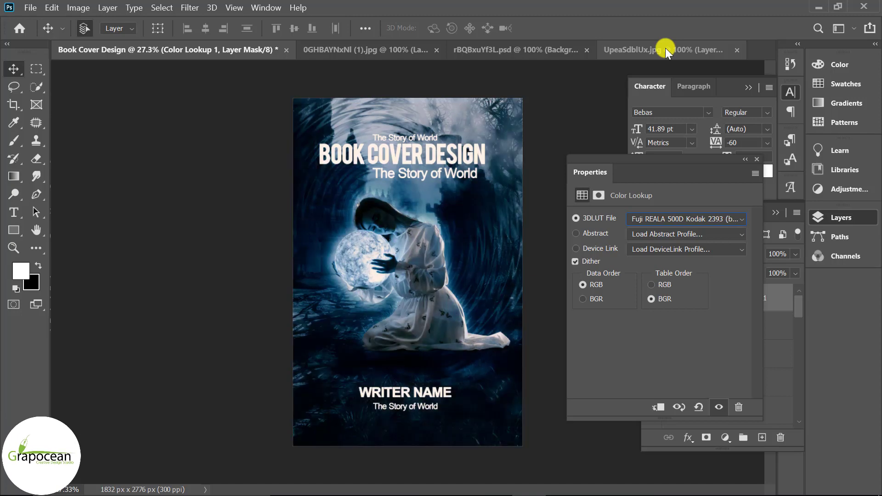
key(Down)
key(Down)
key(Down)
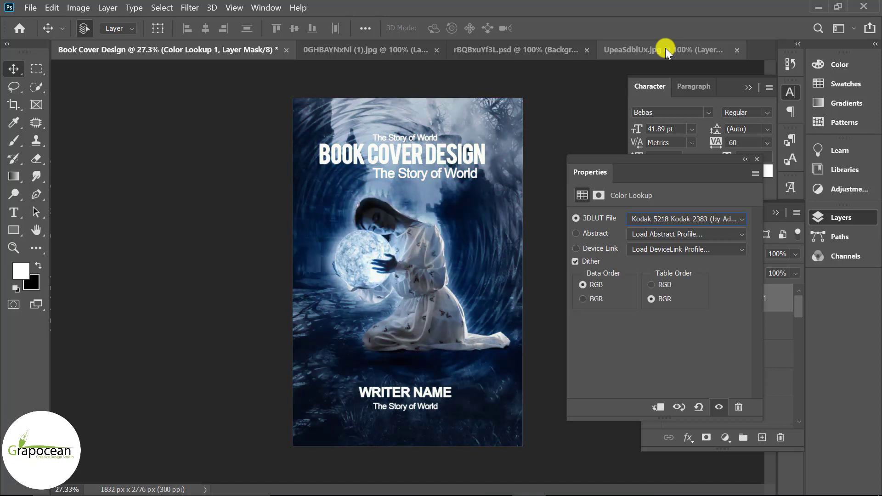
key(Down)
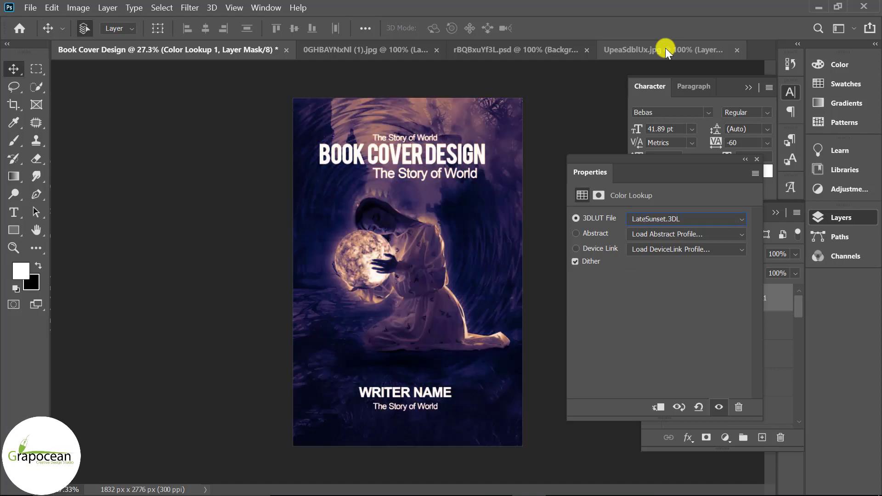
key(Down)
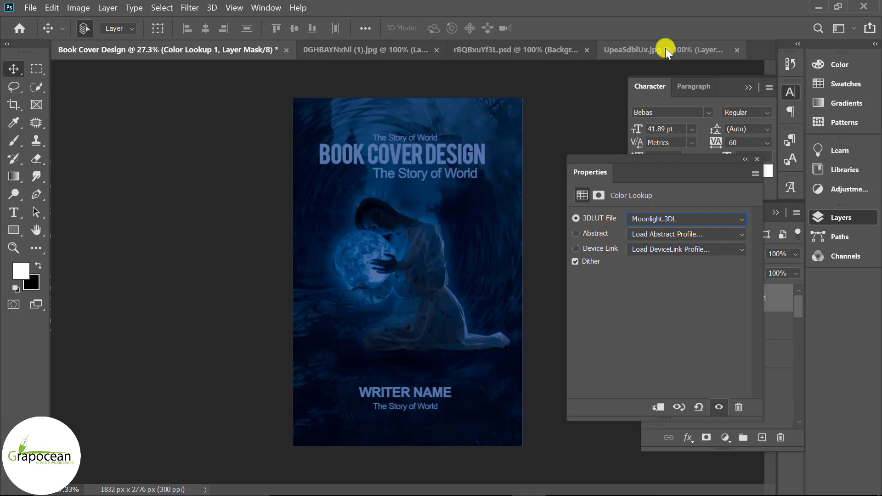
click(744, 159)
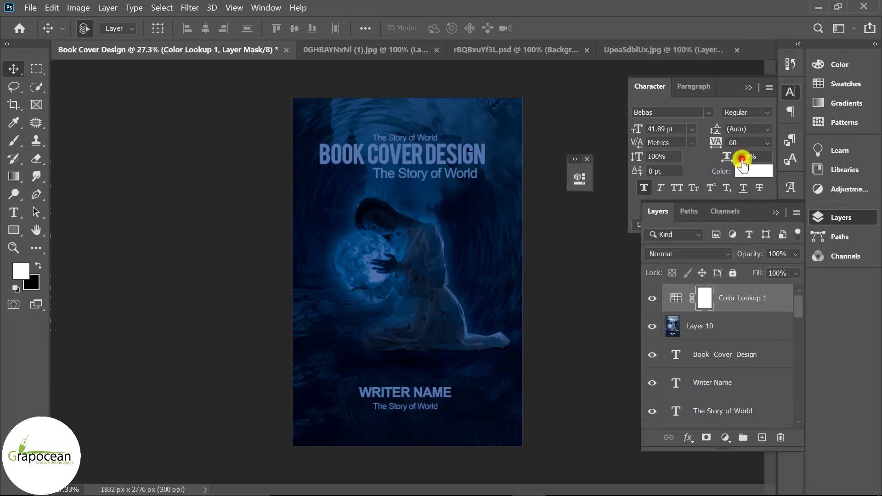
- Paint black on Color Lookup 1's mask over the title and WRITER NAME areas
click(436, 269)
click(13, 140)
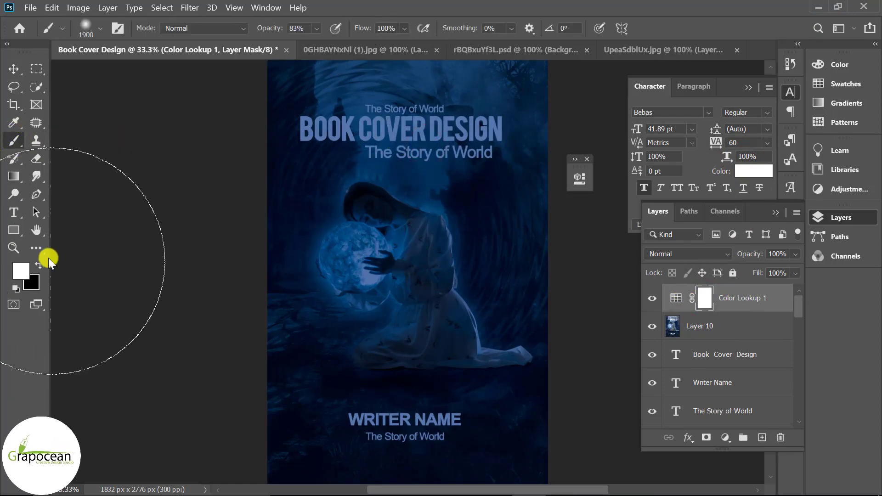
click(400, 142)
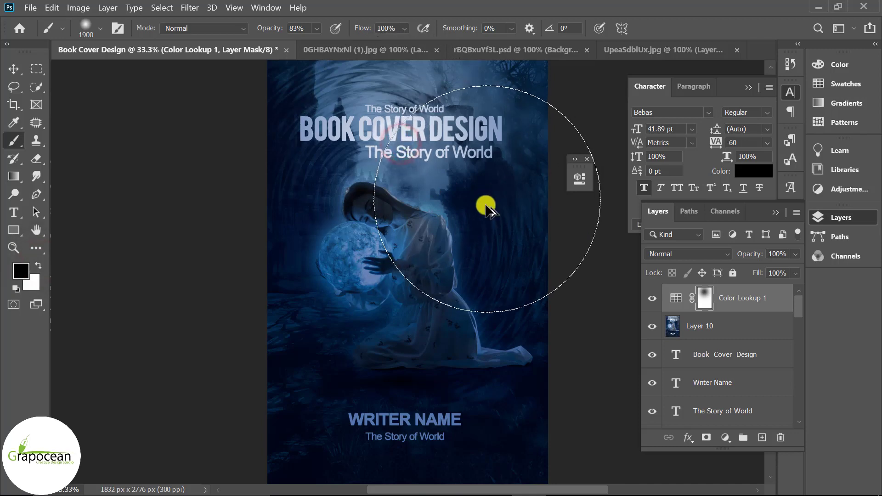
key(ctrl+minus)
drag(479, 177, 469, 226)
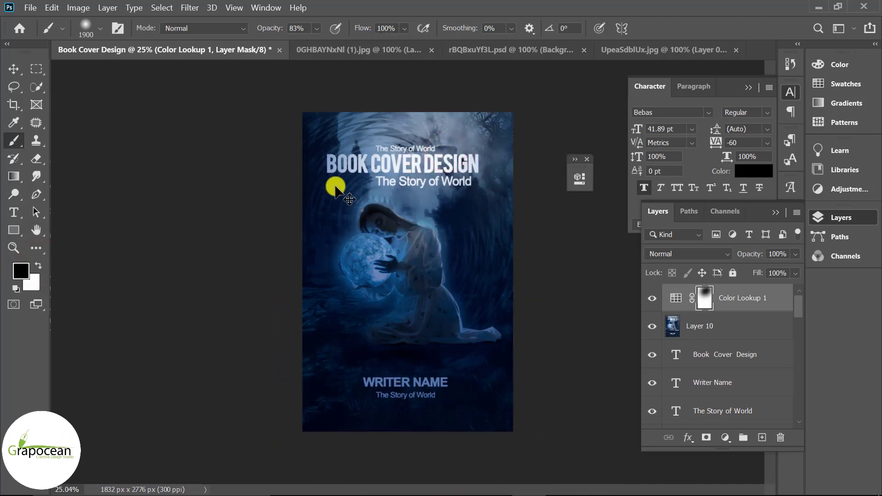
drag(356, 173, 380, 173)
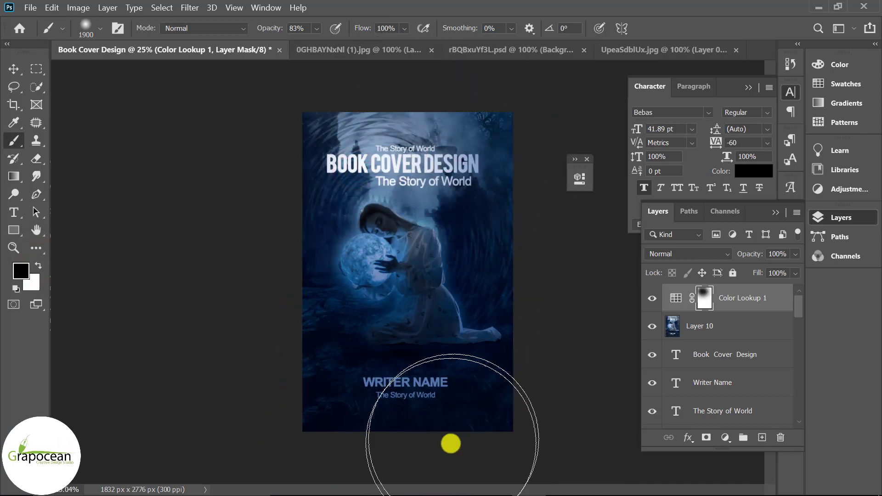
click(408, 417)
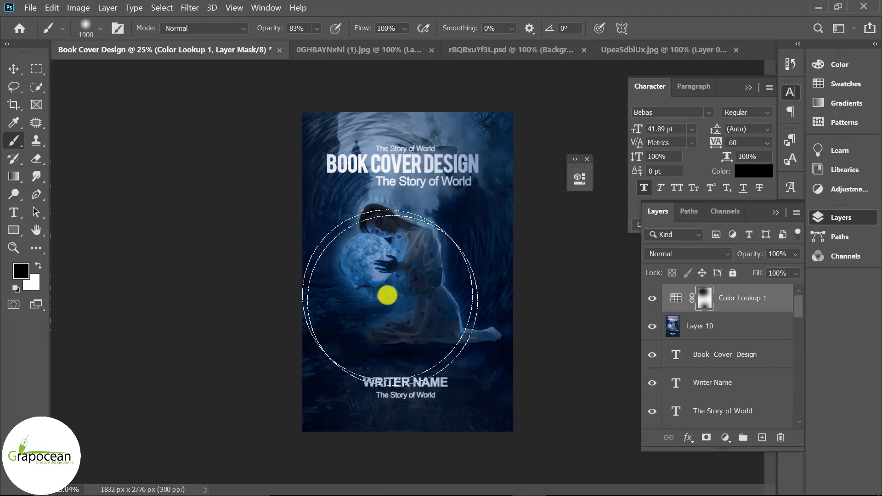
scroll(582, 387, up, 1)
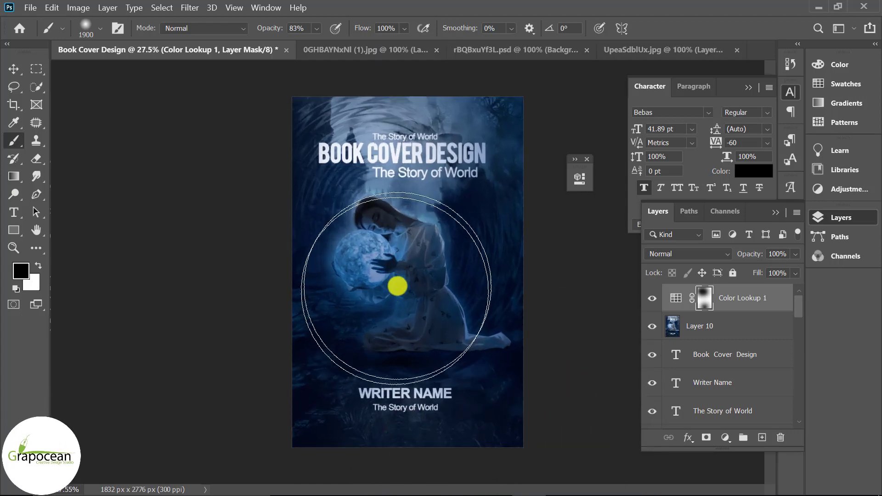
- Mask the Moonlight tint off the girl, the orb and its glow with a smaller brush
click(399, 261)
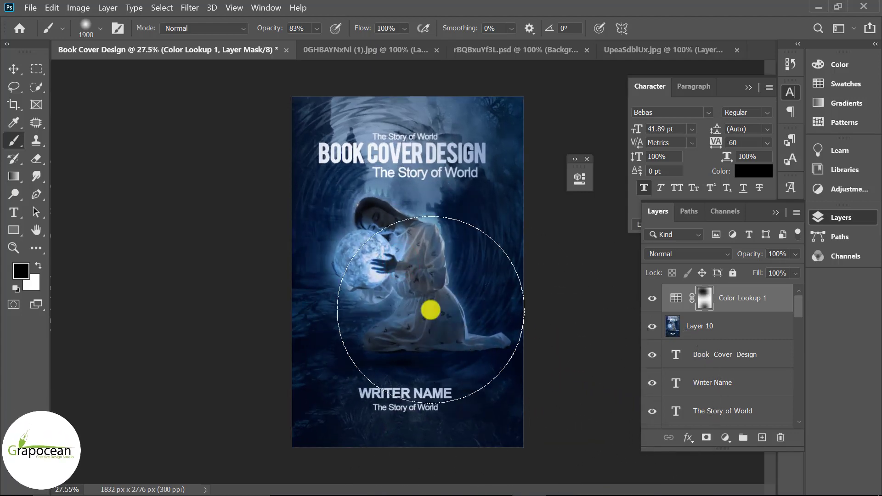
key(bracketleft)
key(bracketleft)
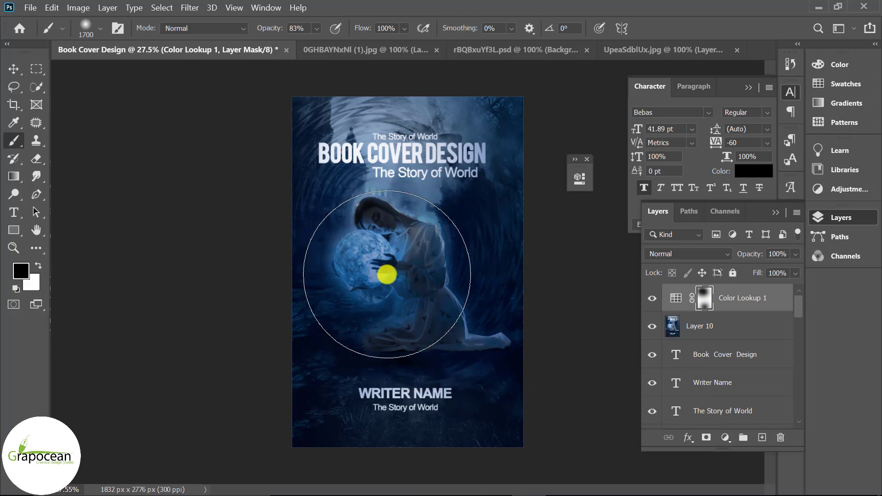
key(bracketleft)
key(bracketleft)
key(bracketleft)
key(bracketleft)
key(bracketleft)
key(bracketleft)
key(bracketleft)
click(367, 275)
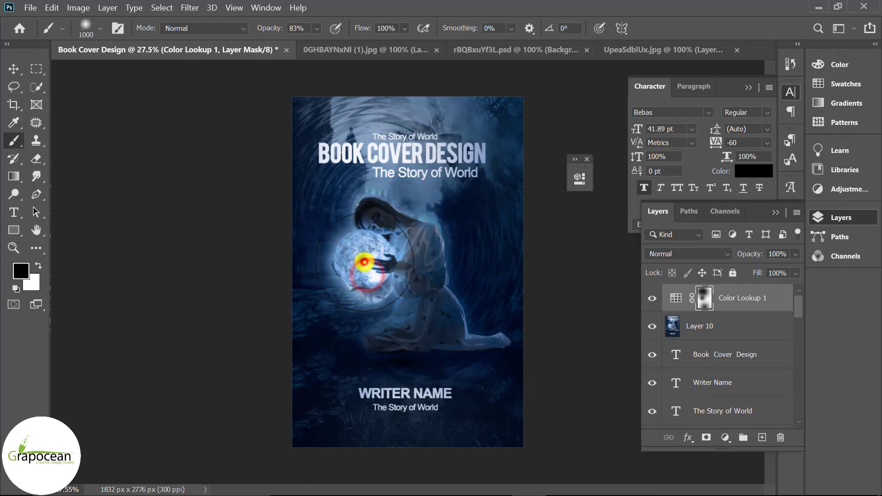
scroll(398, 340, up, 3)
click(374, 272)
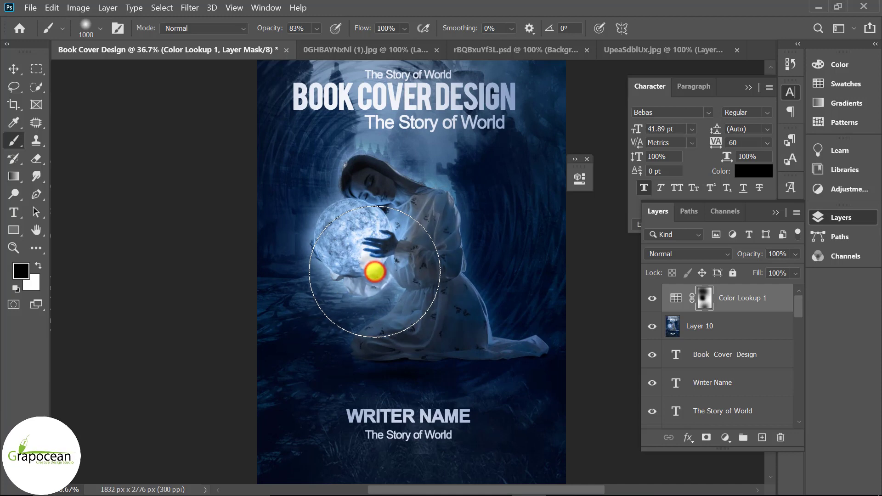
click(536, 296)
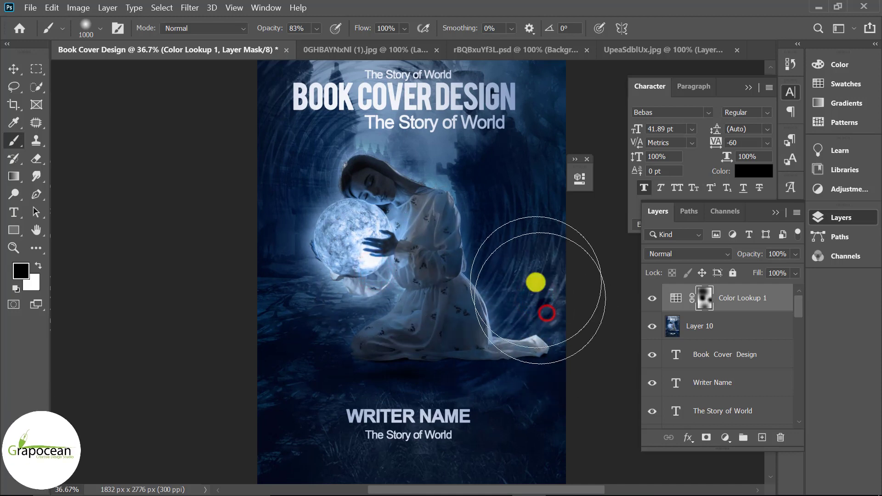
click(524, 231)
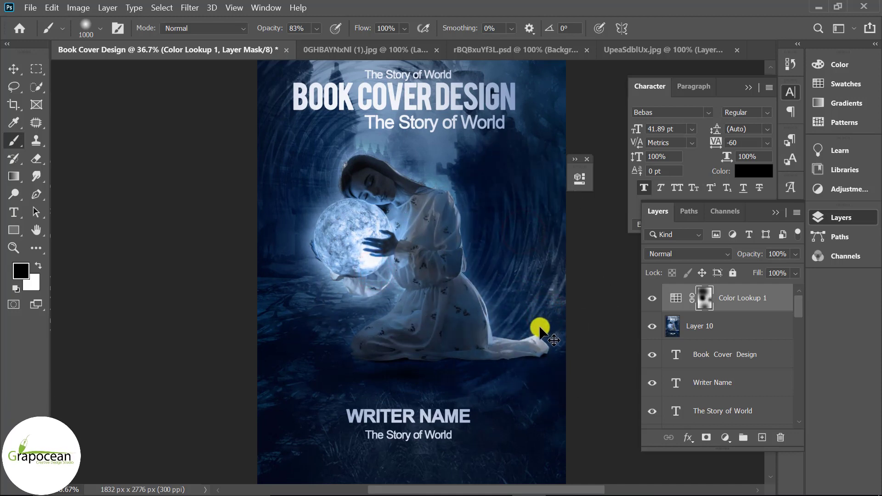
click(535, 340)
- Dab the mask around the girl's shoulders, head, dress hem and lower ground
key(bracketleft)
key(bracketleft)
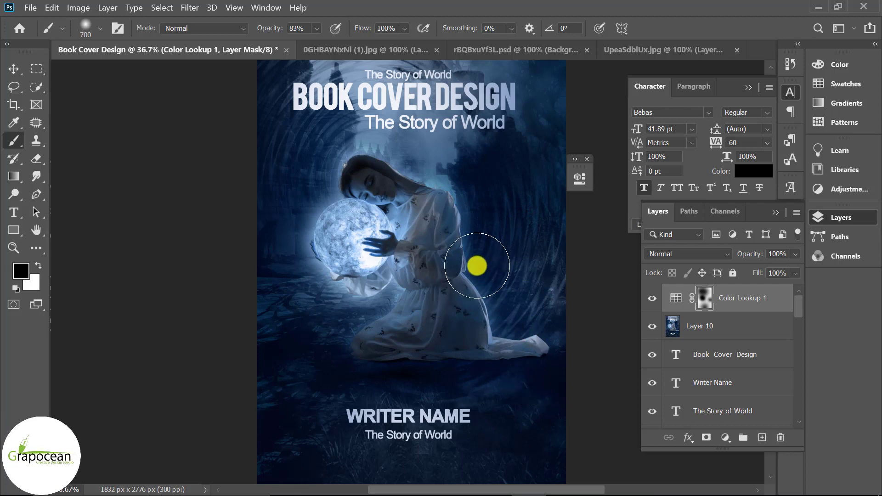
click(453, 192)
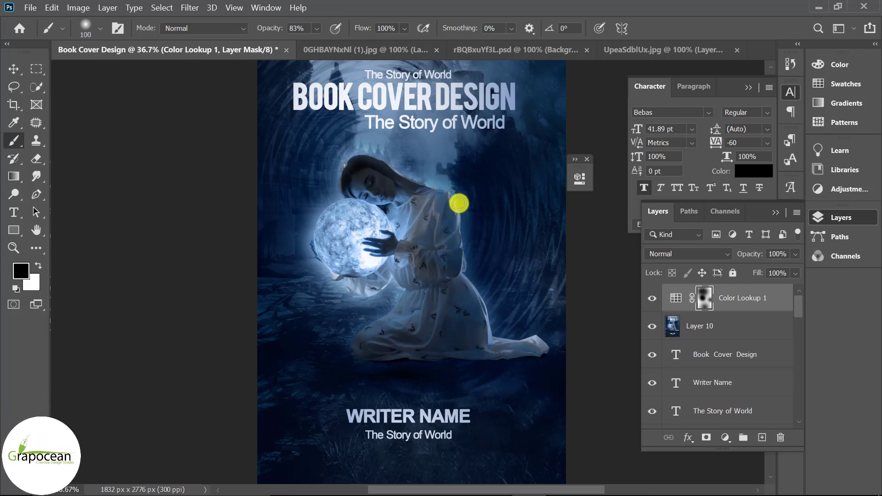
click(434, 172)
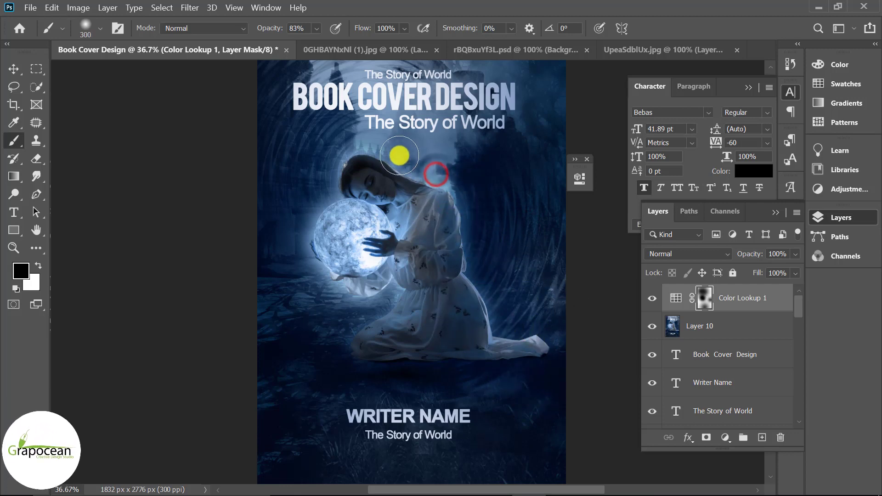
key(bracketright)
key(bracketright)
click(396, 171)
click(450, 180)
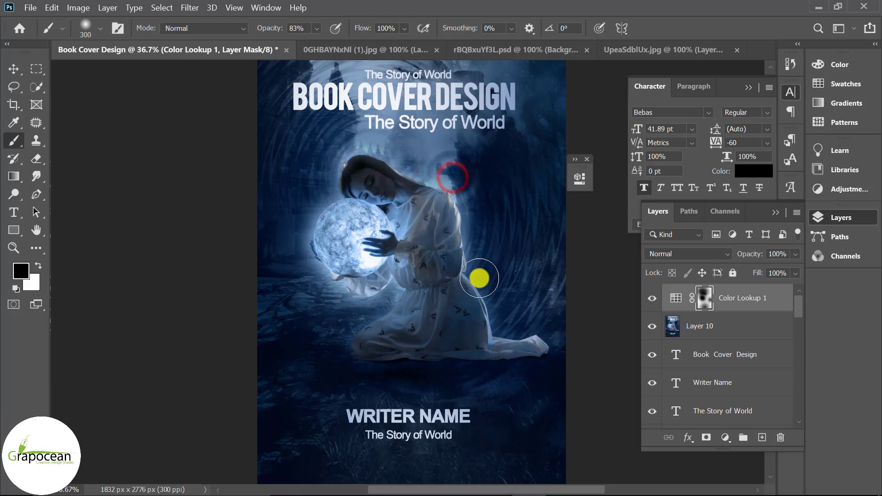
click(507, 334)
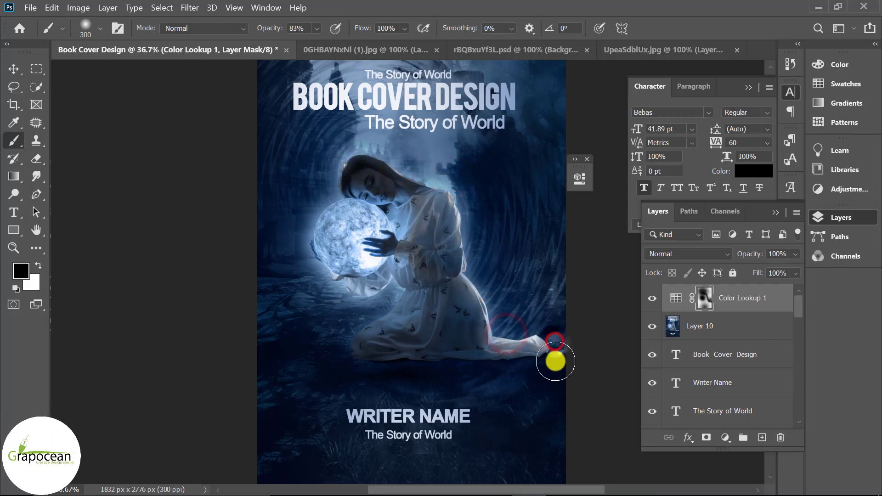
click(511, 375)
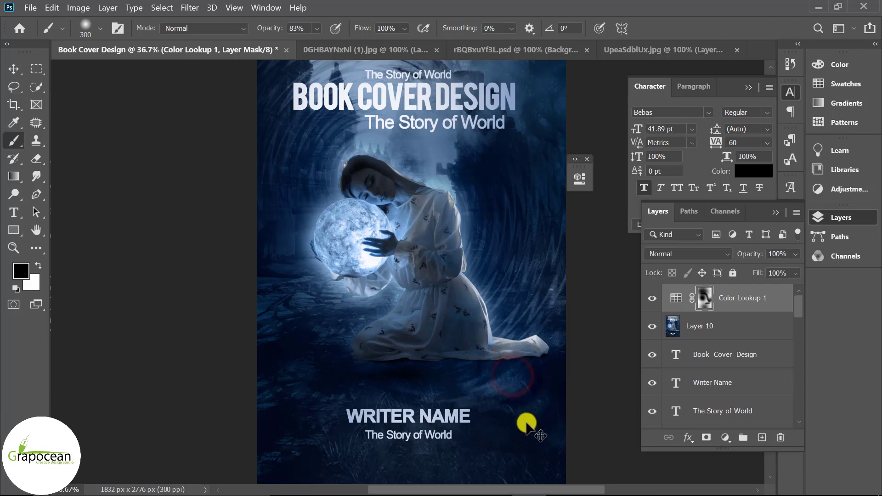
click(511, 408)
key(bracketright)
key(bracketright)
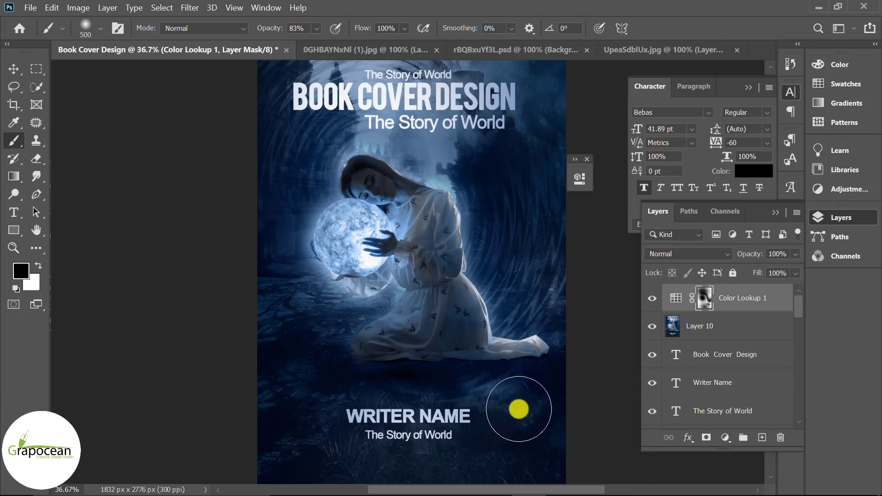
key(bracketright)
key(bracketright)
click(519, 404)
scroll(465, 457, down, 2)
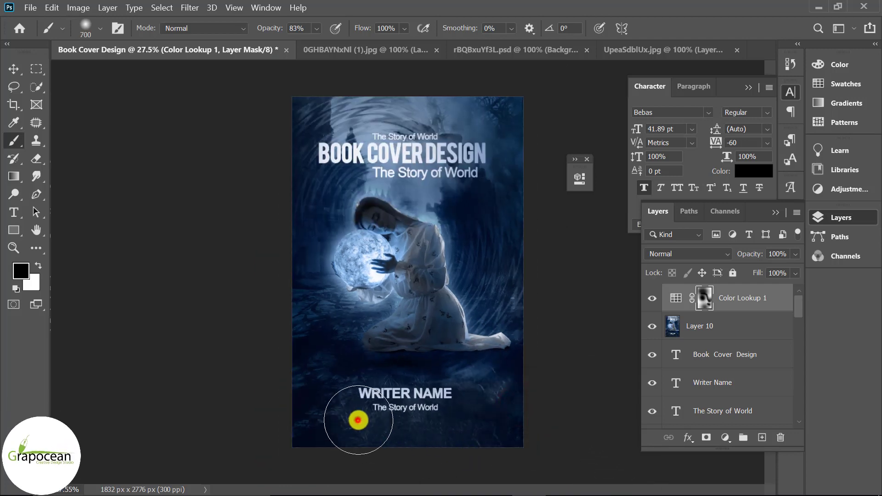
click(358, 420)
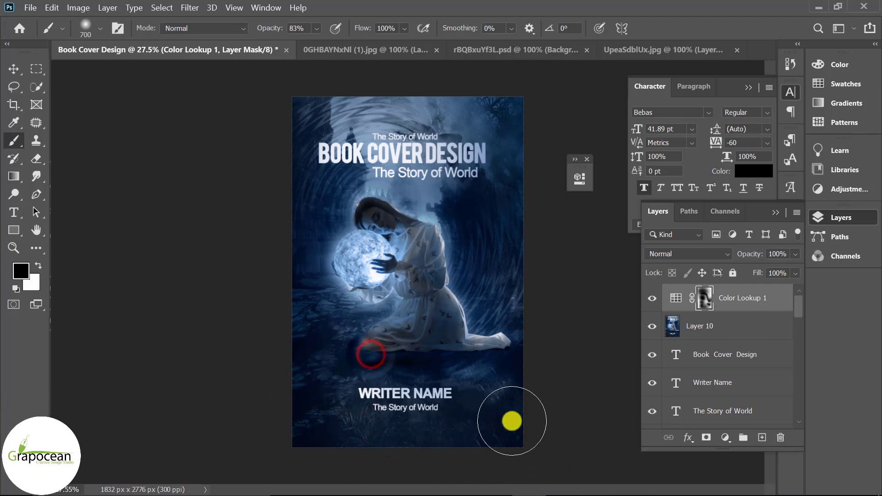
scroll(522, 226, up, 1)
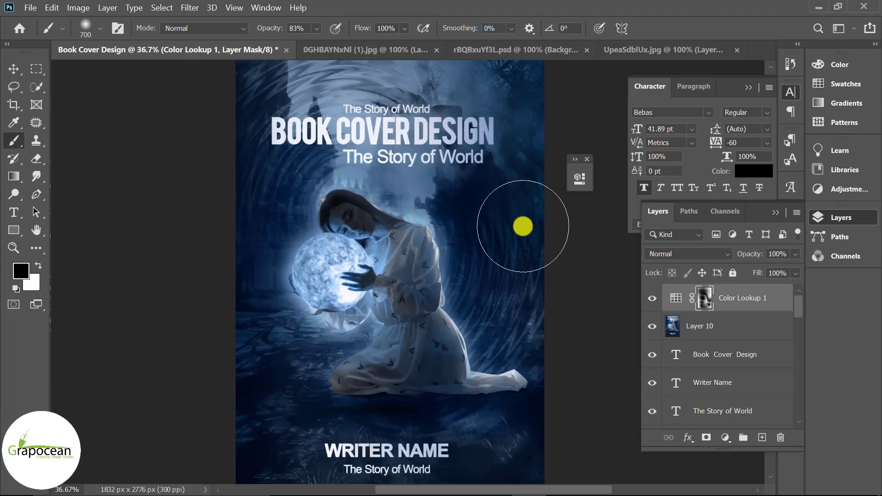
scroll(604, 364, down, 1)
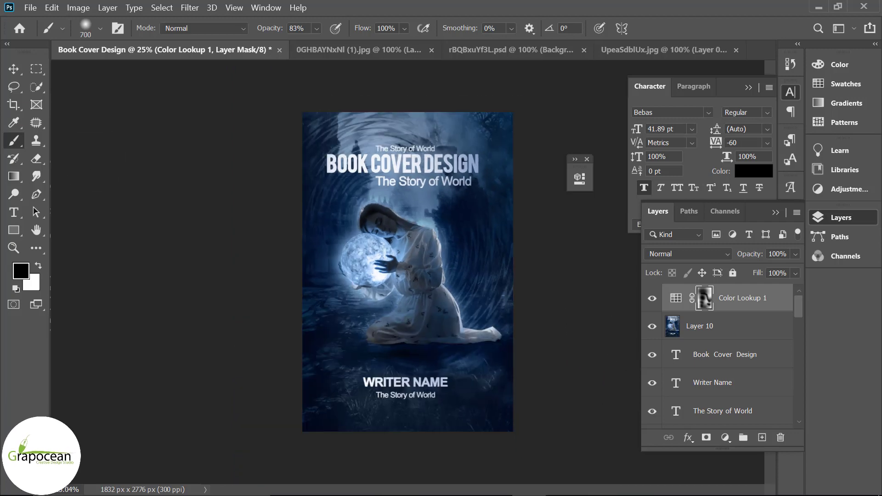
click(13, 68)
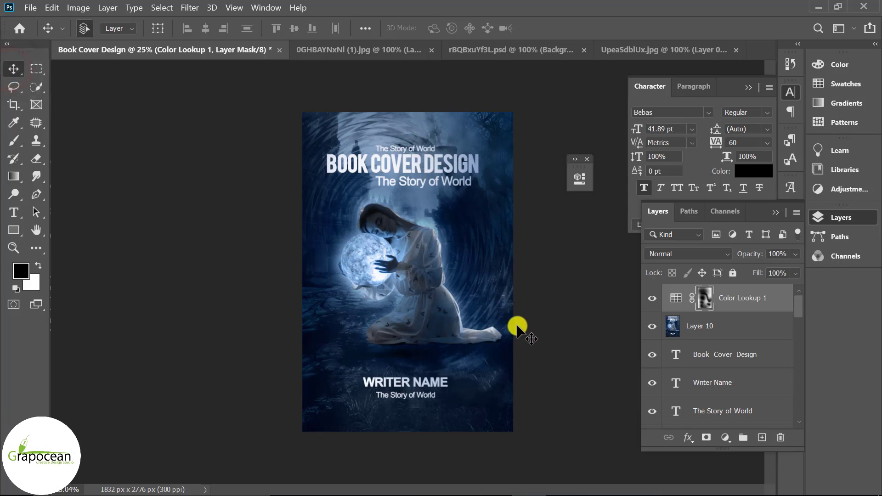
scroll(526, 337, up, 1)
scroll(522, 325, up, 1)
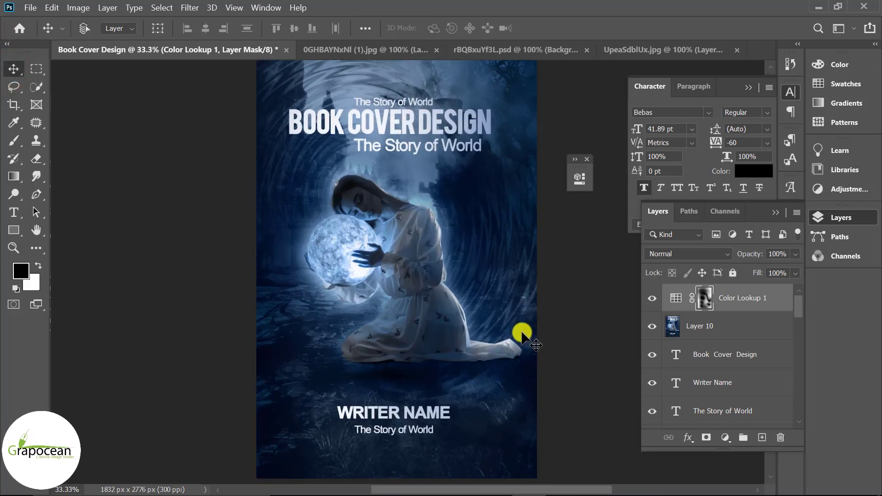
scroll(402, 252, up, 3)
scroll(361, 184, up, 2)
scroll(371, 197, down, 4)
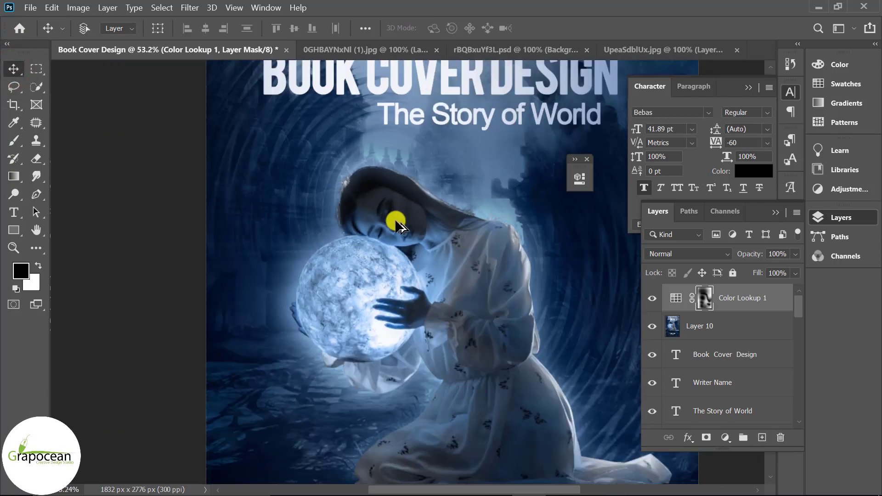
scroll(395, 220, down, 4)
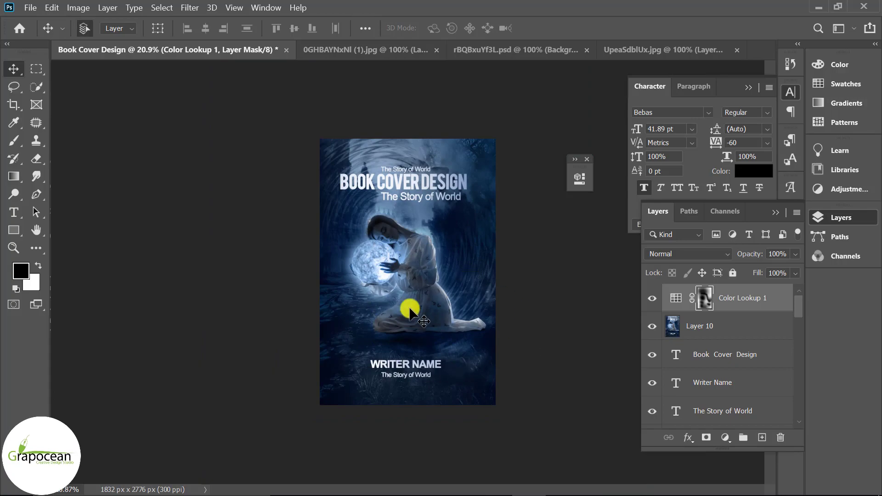